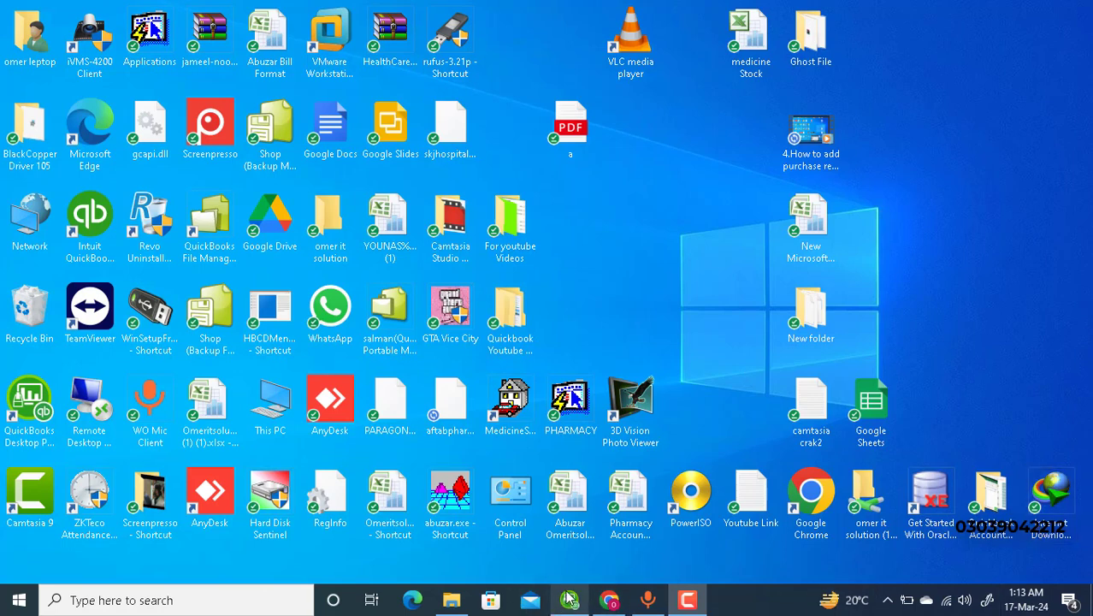
Switch to QuickBooks Desktop Point of Sale and open the inventory item list
{"action": "mouse_move", "coordinate": [570, 601]}
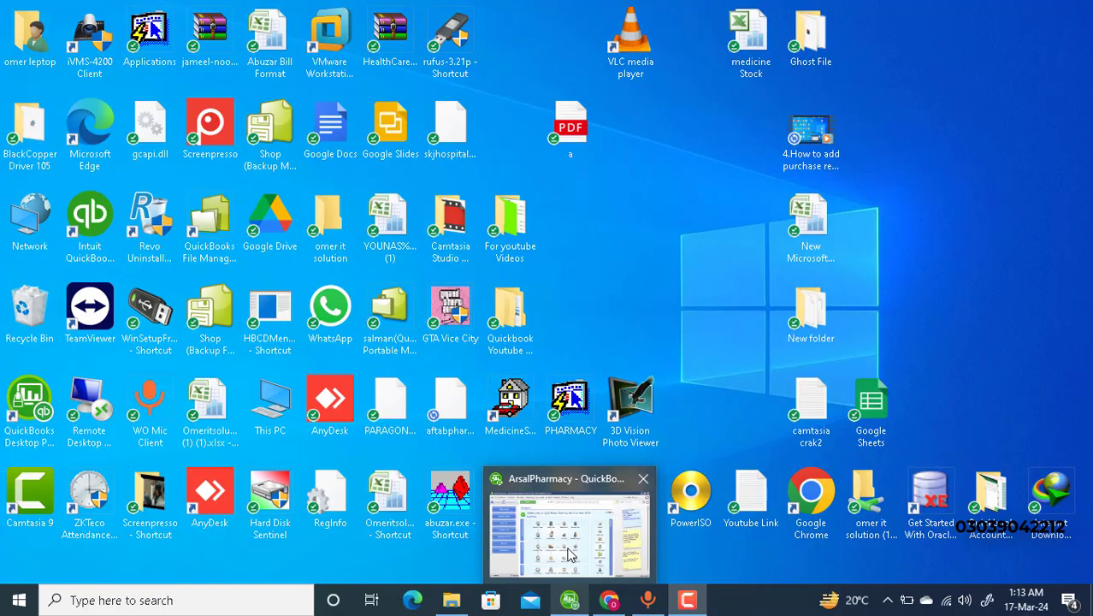
{"action": "left_click", "coordinate": [567, 552]}
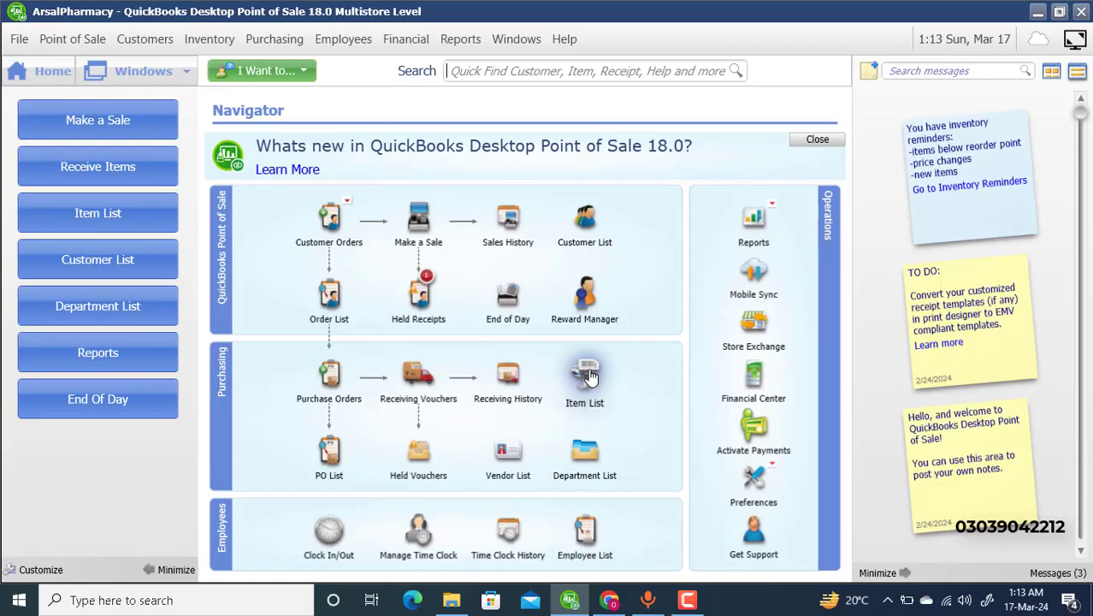
{"action": "left_click", "coordinate": [587, 375]}
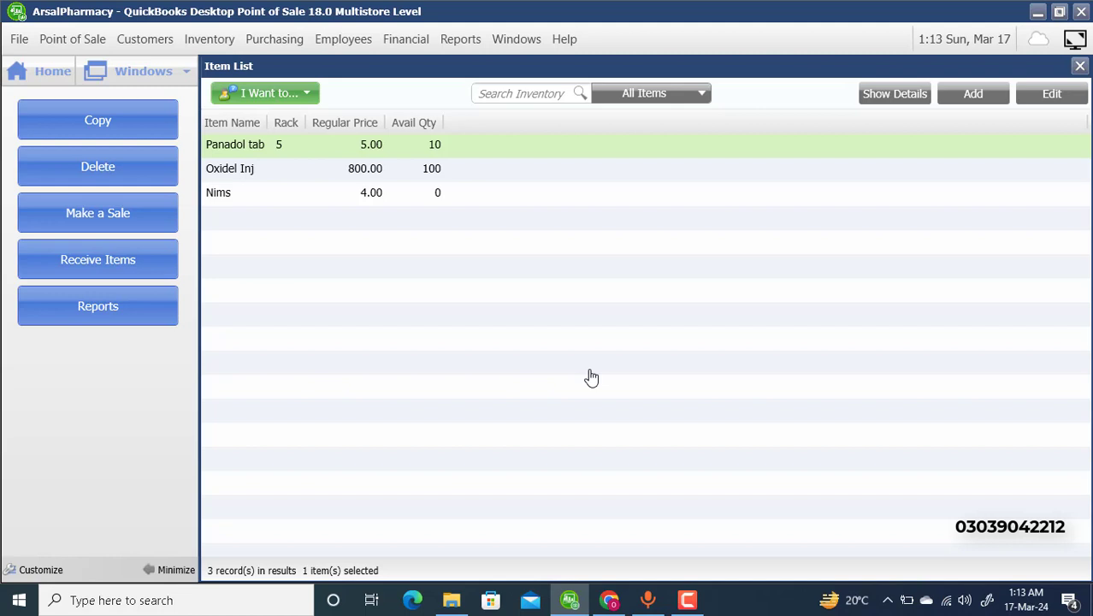
Add the Reorder Point column to the item list
{"action": "right_click", "coordinate": [473, 282]}
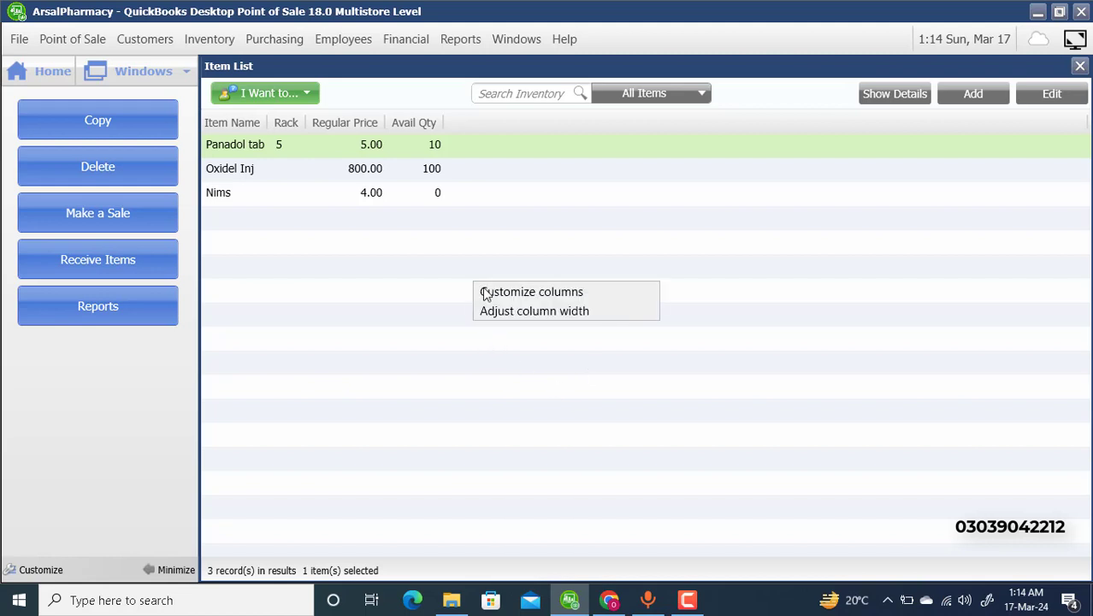
{"action": "left_click", "coordinate": [488, 295]}
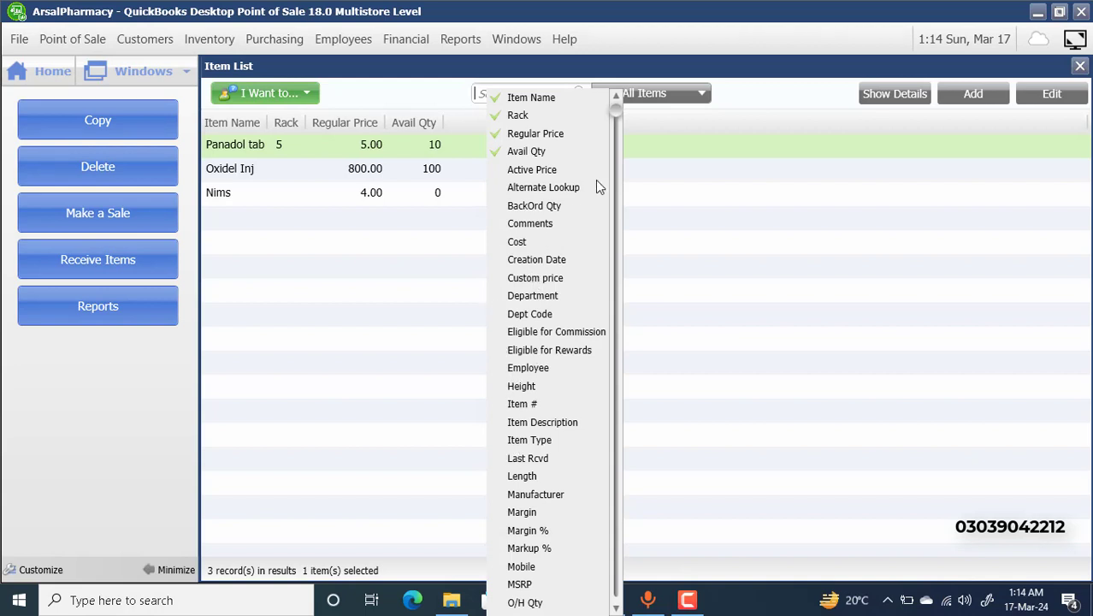
{"action": "left_click_drag", "start_coordinate": [620, 111], "coordinate": [620, 391]}
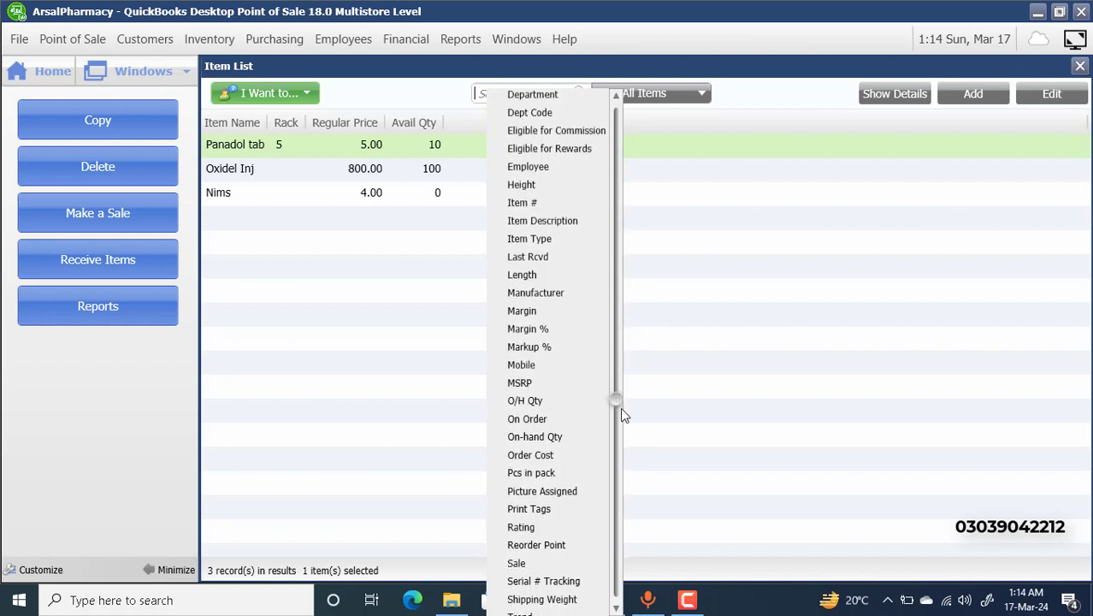
{"action": "left_click", "coordinate": [530, 545]}
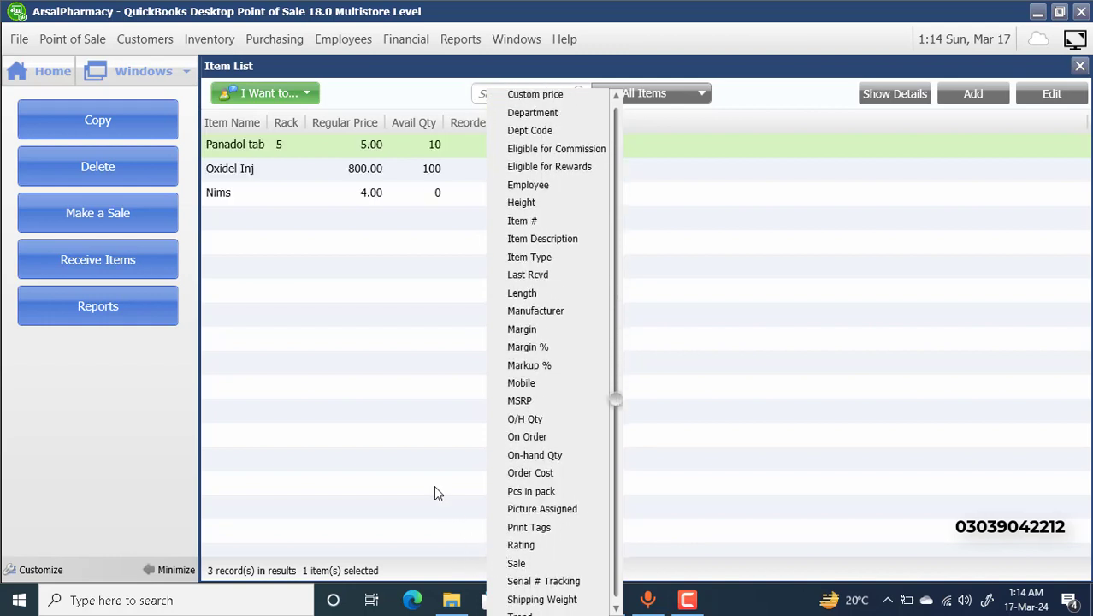
{"action": "left_click", "coordinate": [406, 454]}
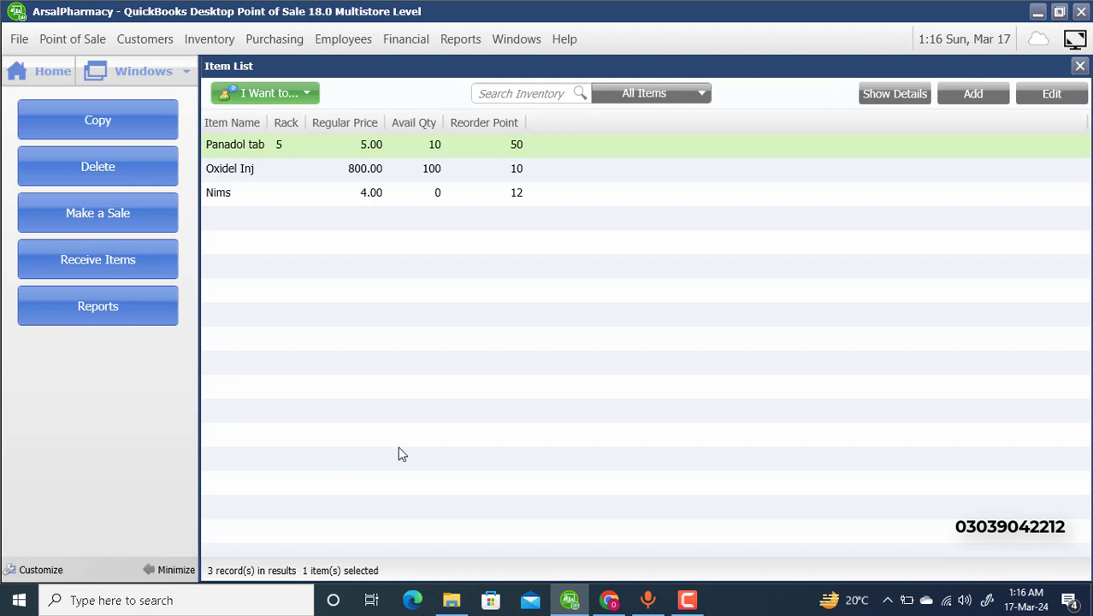
Set the reorder point of Panadol tab to 40 directly in the item list
{"action": "left_click", "coordinate": [517, 146]}
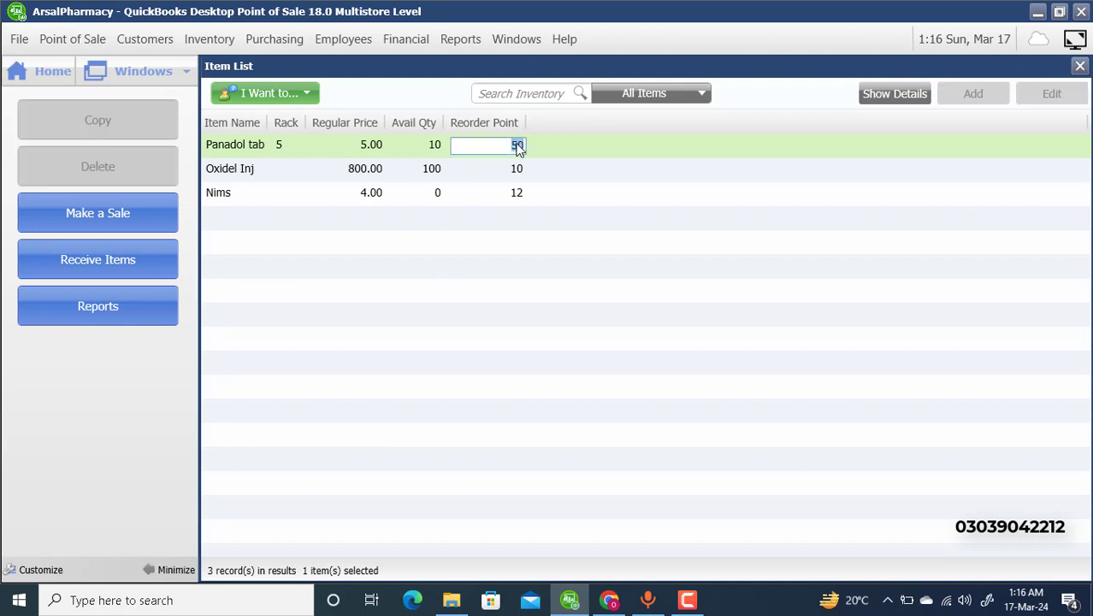
{"action": "key", "text": "BackSpace"}
{"action": "type", "text": "40"}
{"action": "key", "text": "Return"}
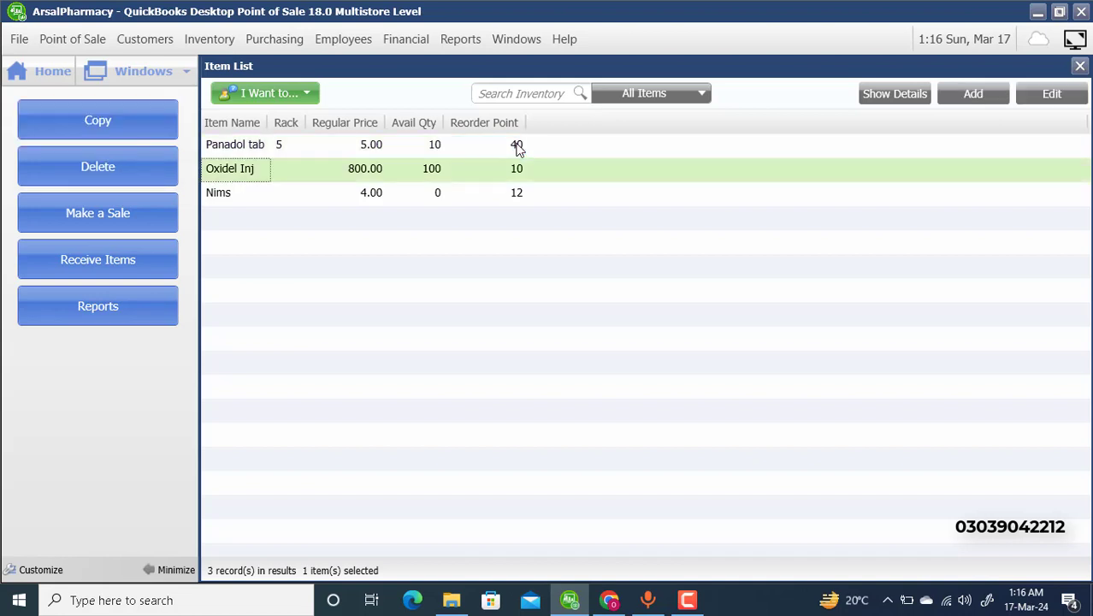
Set the reorder point of Oxidel Inj to 5 directly in the item list
{"action": "left_click", "coordinate": [517, 171]}
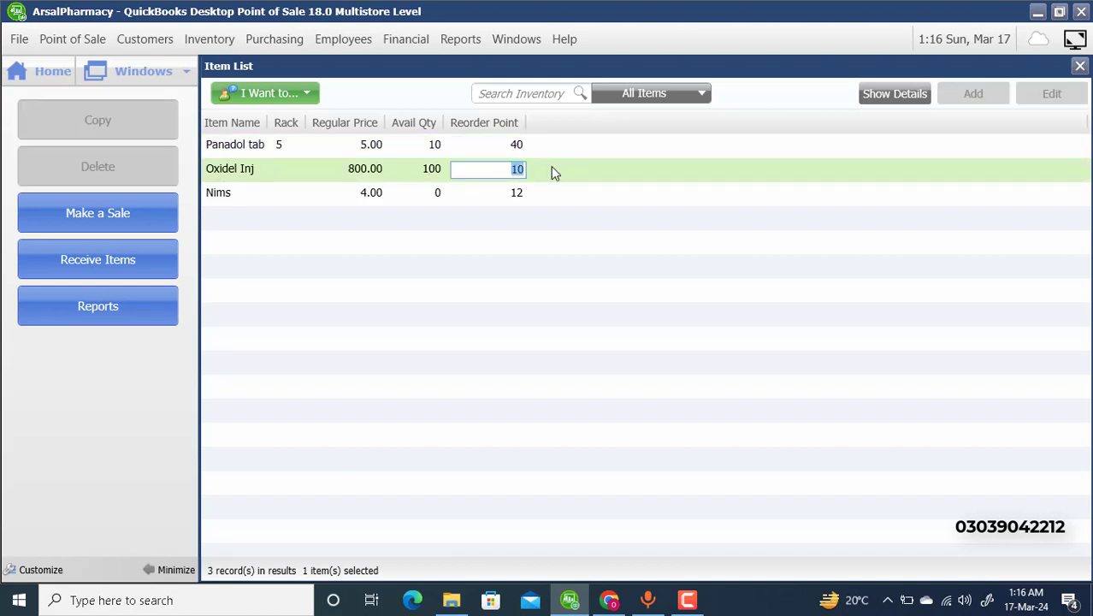
{"action": "type", "text": "5"}
{"action": "key", "text": "Return"}
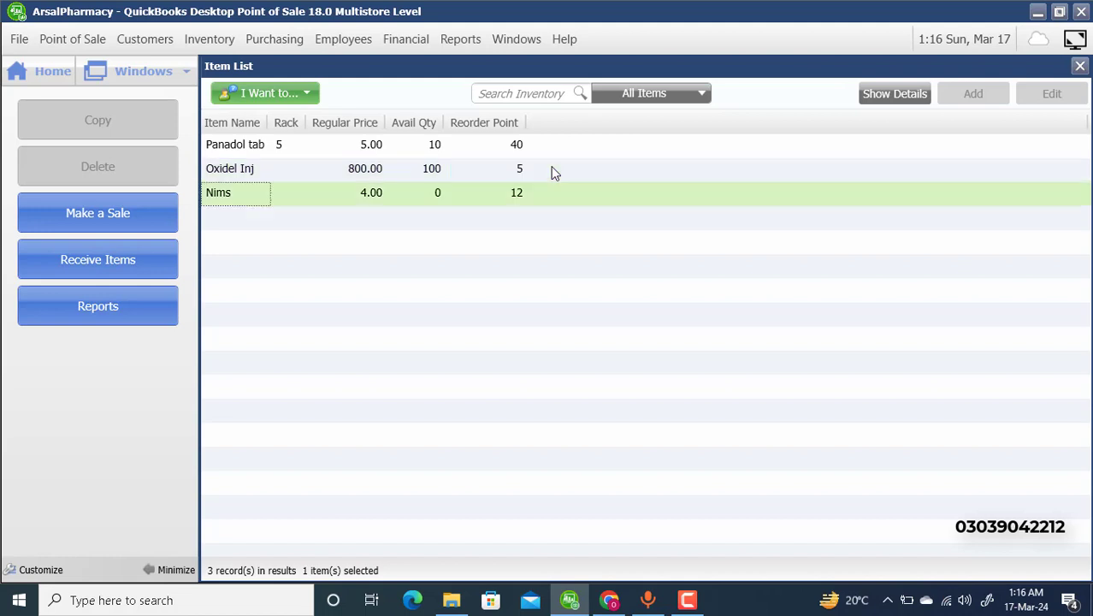
Open the Oxidel Inj item record for editing, go through its basic info fields and save it
{"action": "left_click", "coordinate": [527, 172]}
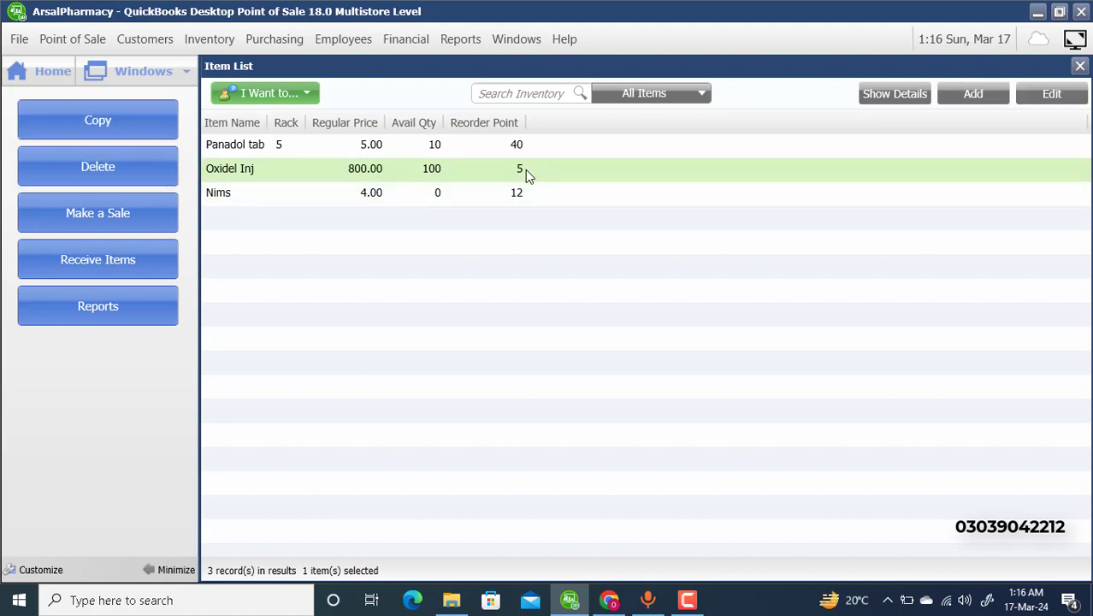
{"action": "left_click", "coordinate": [1050, 94]}
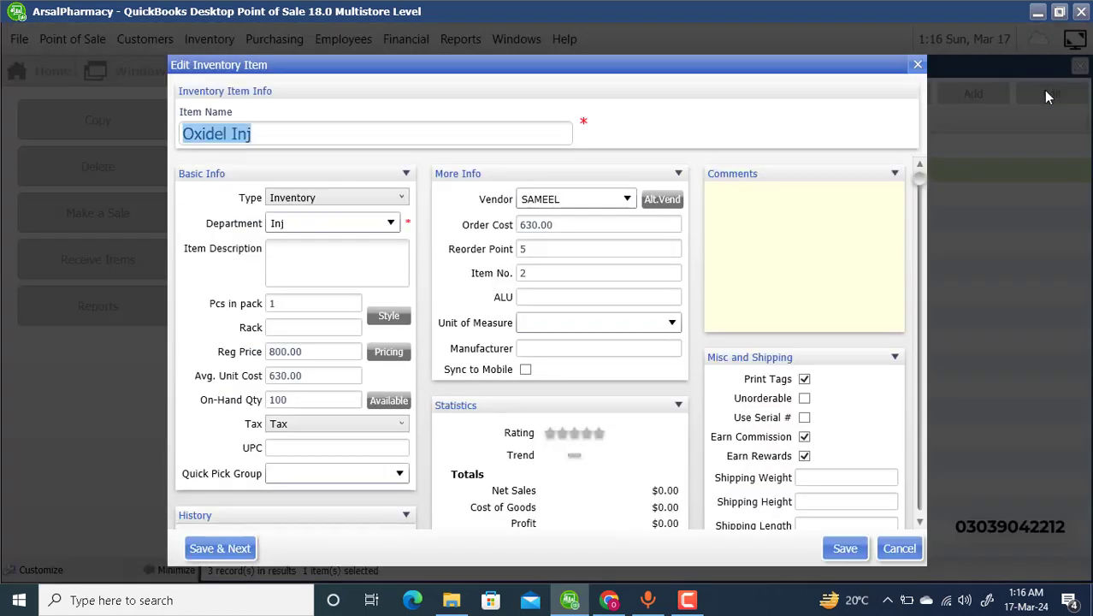
{"action": "key", "text": "Tab"}
{"action": "key", "text": "Tab"}
{"action": "key", "text": "Tab"}
{"action": "key", "text": "Tab"}
{"action": "key", "text": "Tab"}
{"action": "key", "text": "Tab"}
{"action": "key", "text": "Tab"}
{"action": "key", "text": "Tab"}
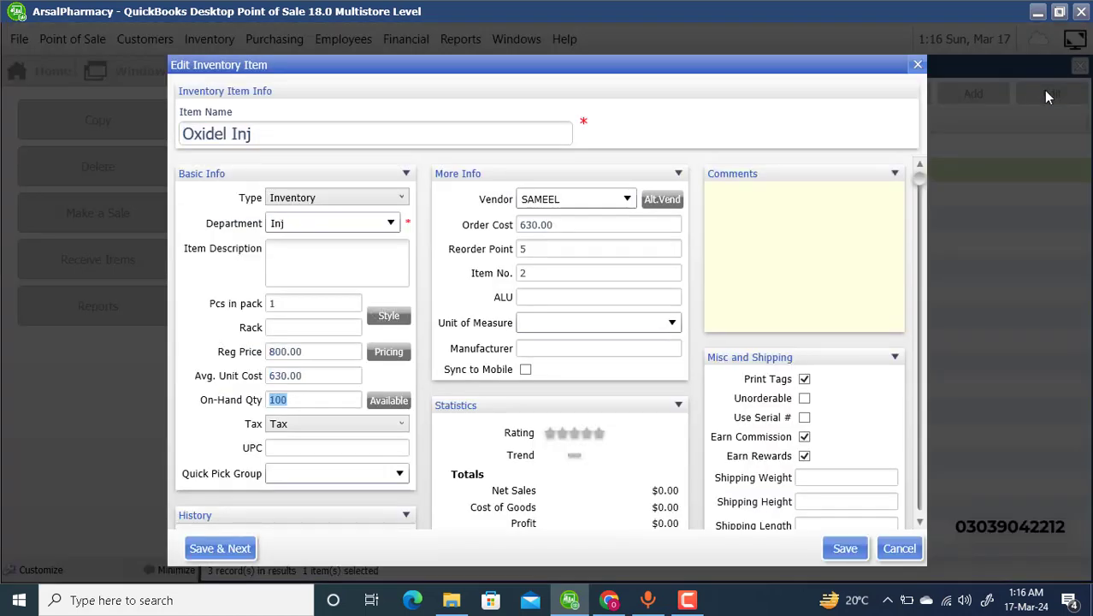
{"action": "key", "text": "Tab"}
{"action": "key", "text": "Tab"}
{"action": "key", "text": "Tab"}
{"action": "left_click", "coordinate": [847, 552]}
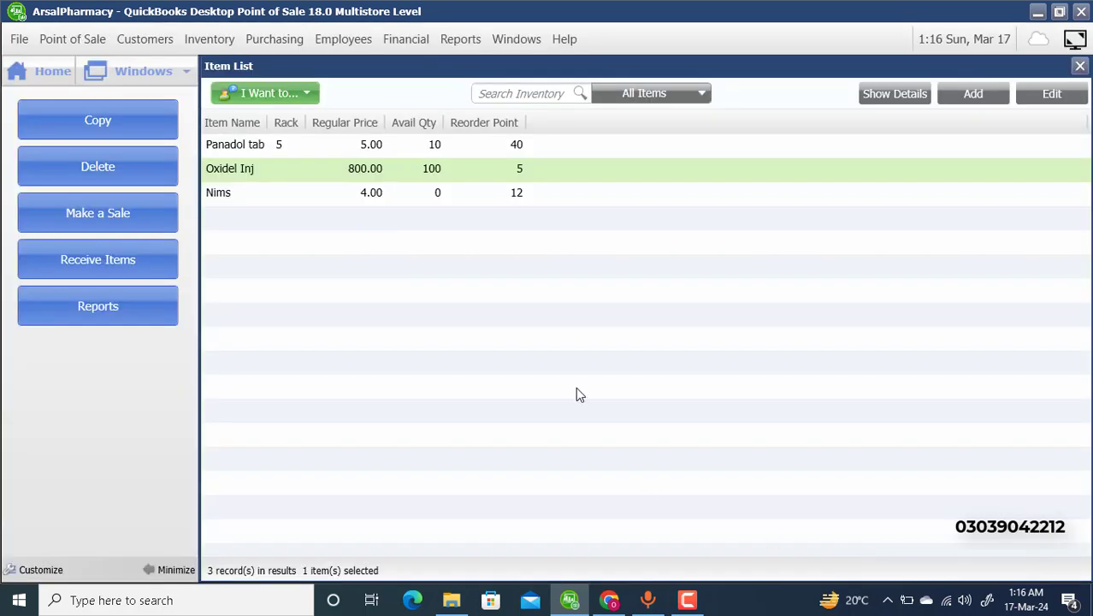
Check which columns are available and selected for display in the item list
{"action": "right_click", "coordinate": [578, 392]}
{"action": "left_click", "coordinate": [590, 398]}
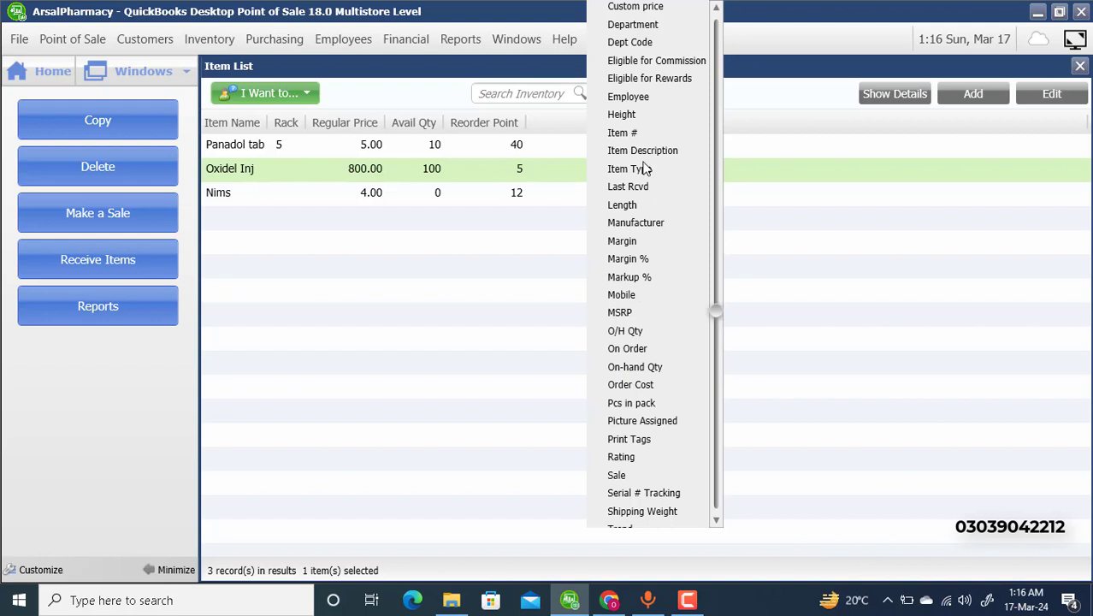
{"action": "left_click", "coordinate": [716, 9]}
{"action": "left_click", "coordinate": [716, 10]}
{"action": "left_click", "coordinate": [717, 11]}
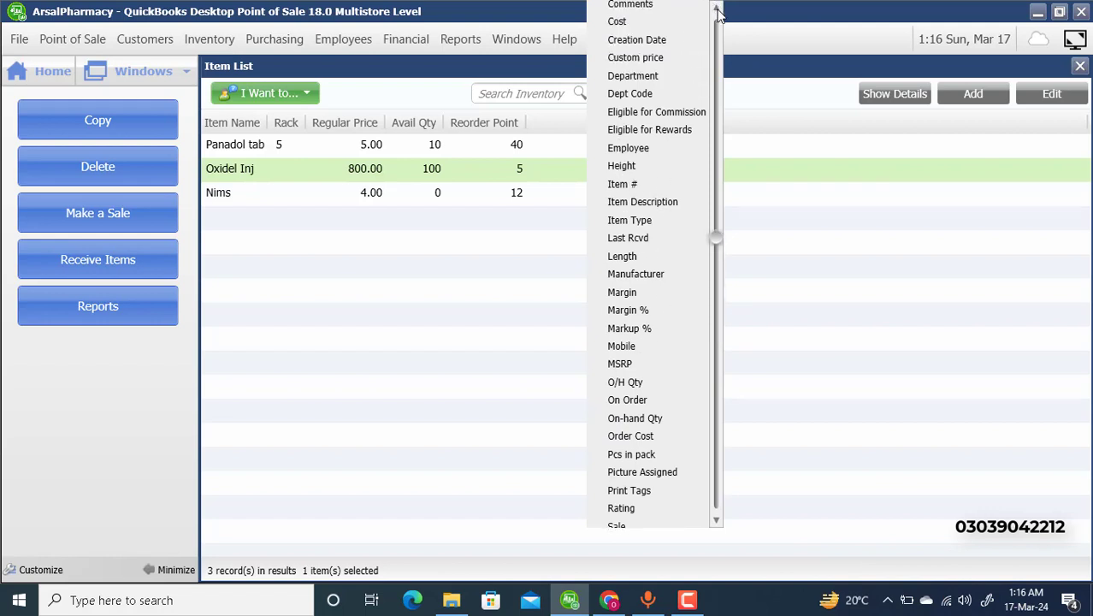
{"action": "left_click", "coordinate": [716, 11]}
{"action": "left_click", "coordinate": [717, 10]}
{"action": "left_click", "coordinate": [716, 10]}
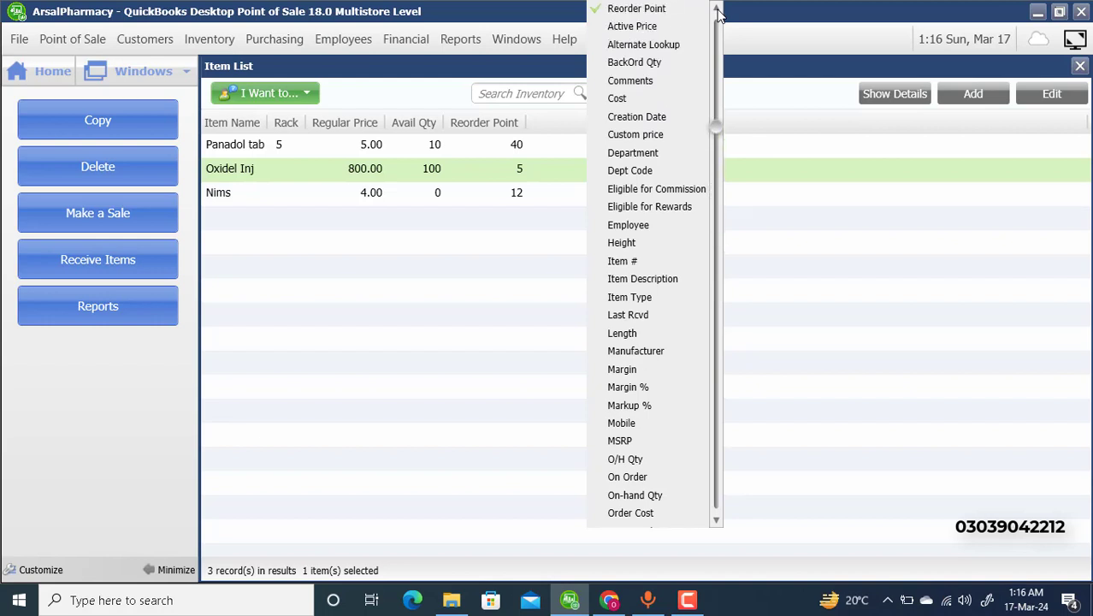
{"action": "left_click", "coordinate": [717, 11]}
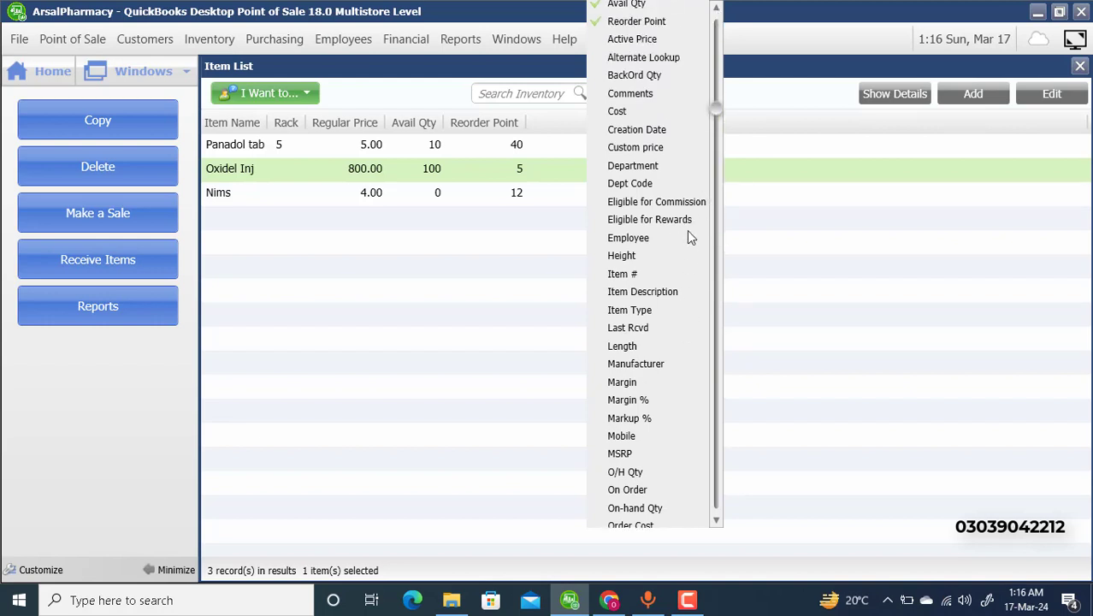
{"action": "left_click", "coordinate": [446, 305]}
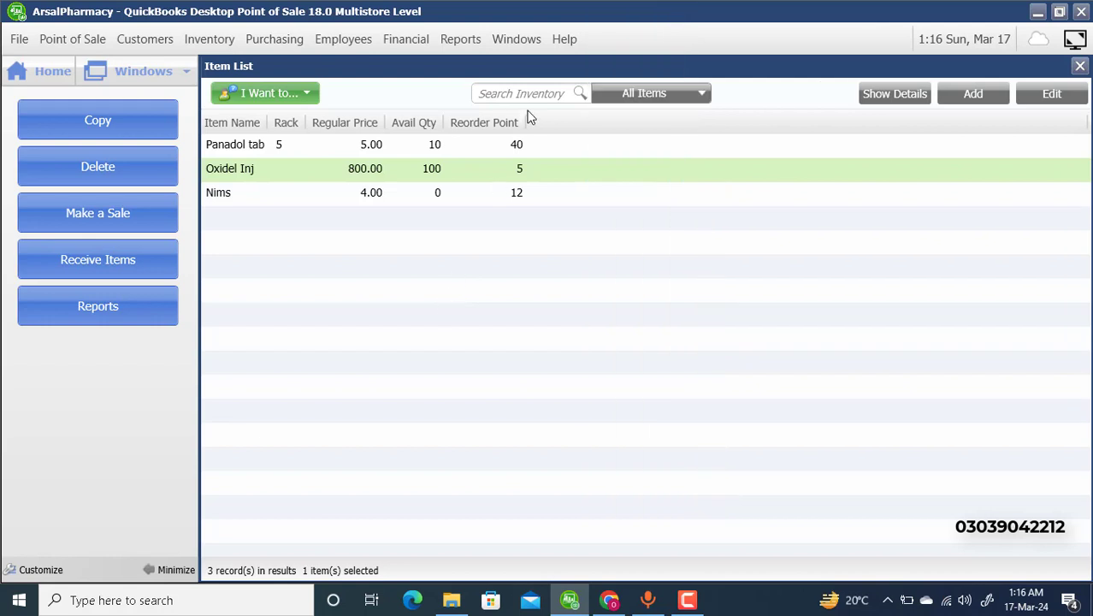
Set the reorder point of Oxidel Inj to 101, above its available quantity
{"action": "left_click", "coordinate": [528, 152]}
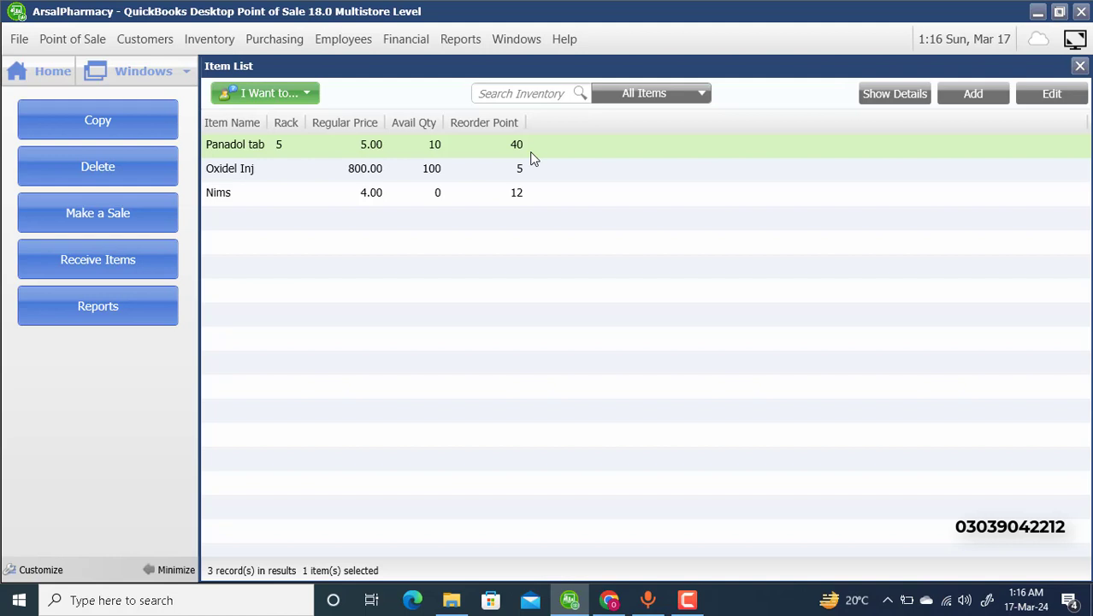
{"action": "key", "text": "Down"}
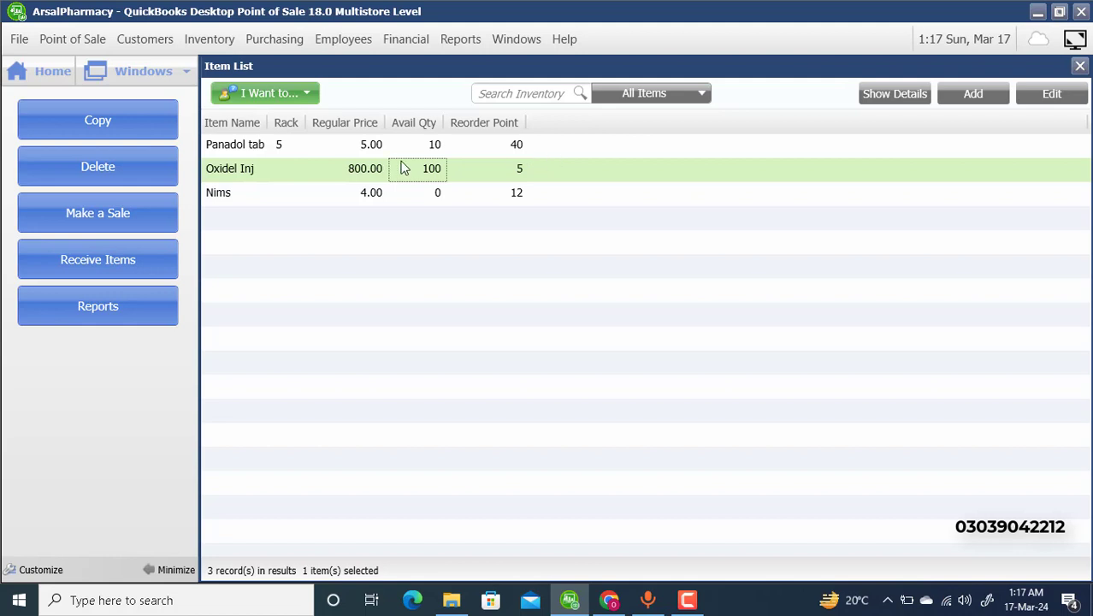
{"action": "left_click", "coordinate": [517, 169]}
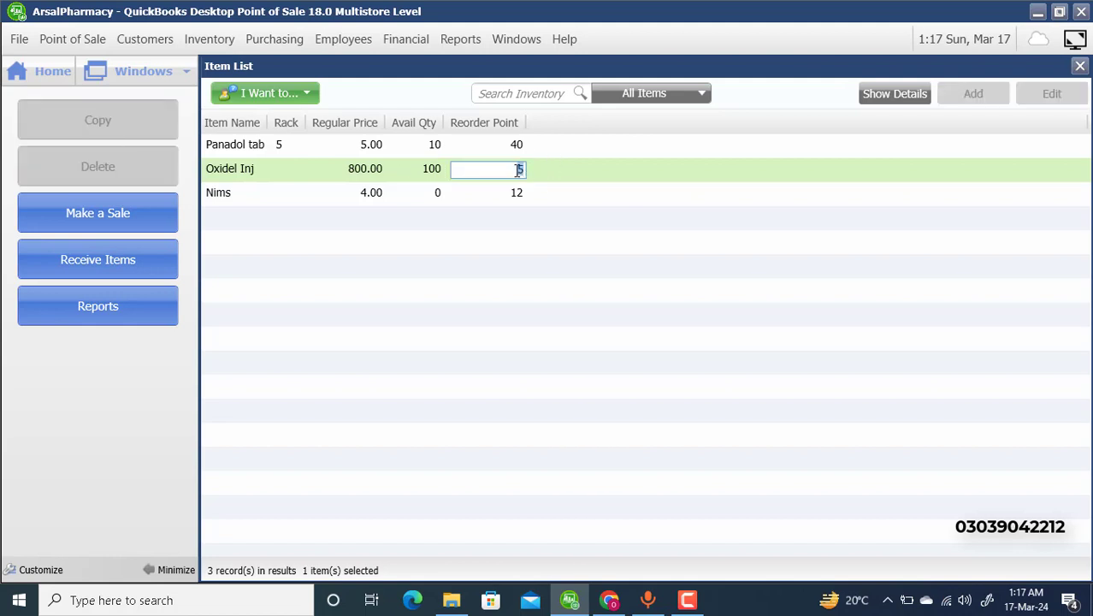
{"action": "type", "text": "101"}
{"action": "key", "text": "Return"}
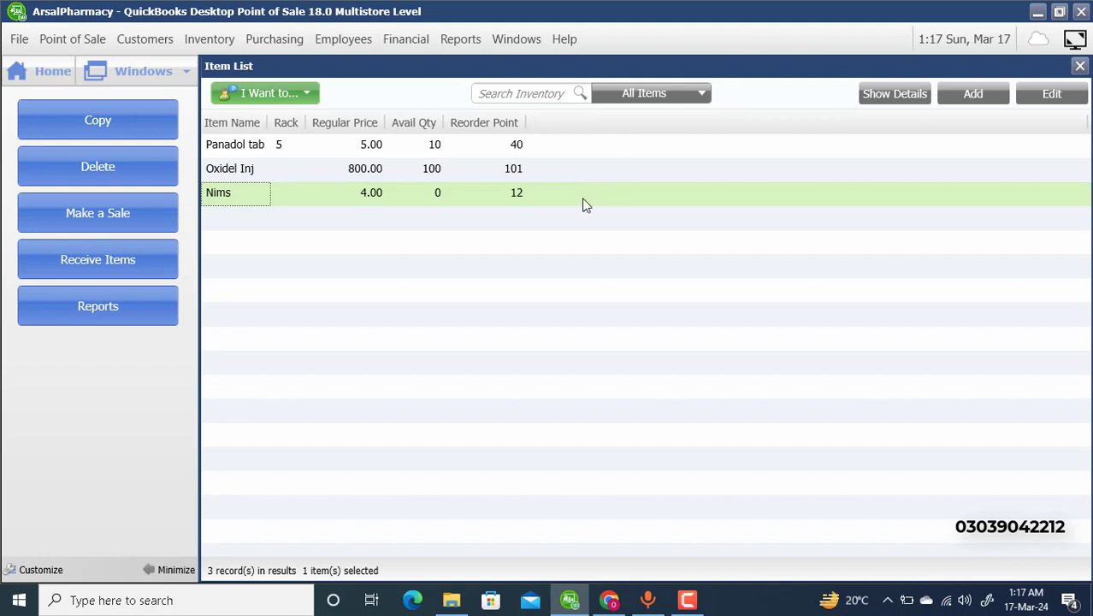
Add the Vendor Name column to the item list and check the vendor of each item
{"action": "right_click", "coordinate": [589, 266]}
{"action": "left_click", "coordinate": [613, 280]}
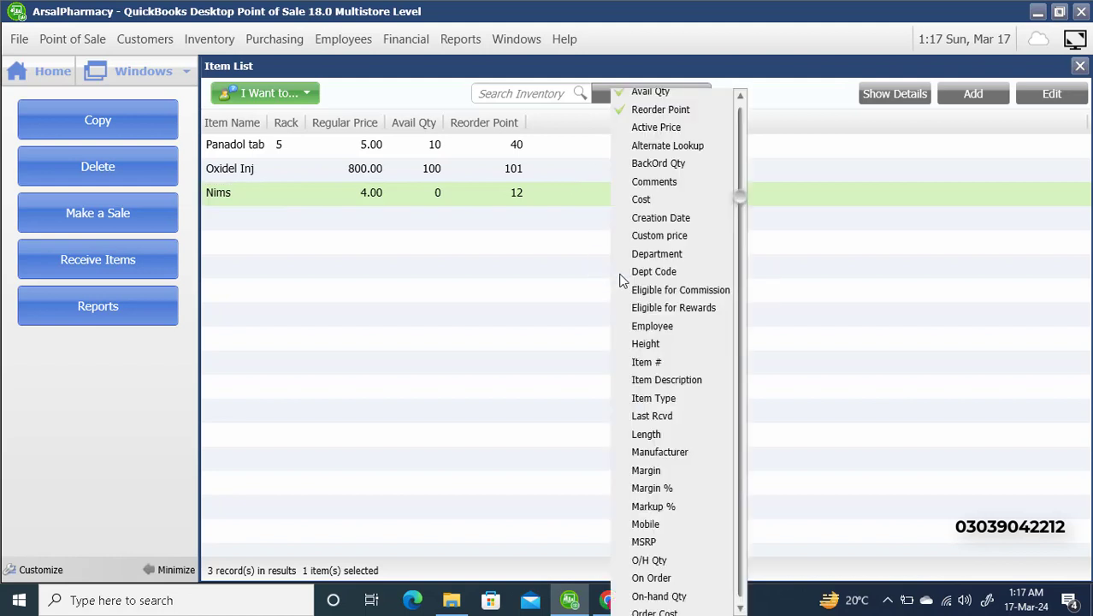
{"action": "scroll", "coordinate": [654, 316], "scroll_direction": "down", "scroll_amount": 5}
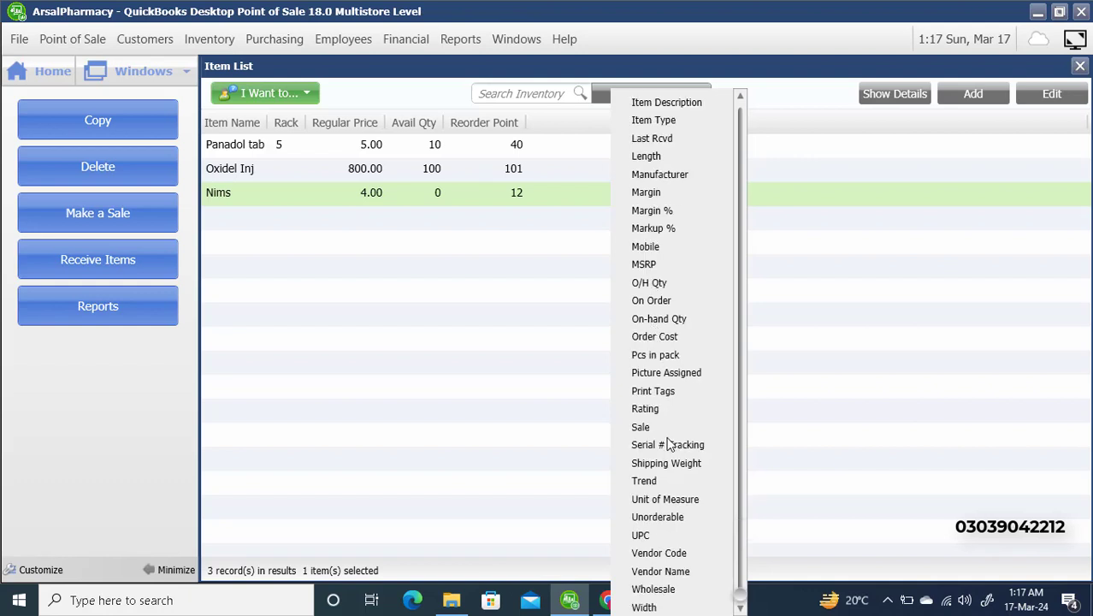
{"action": "left_click", "coordinate": [633, 572]}
{"action": "left_click", "coordinate": [551, 482]}
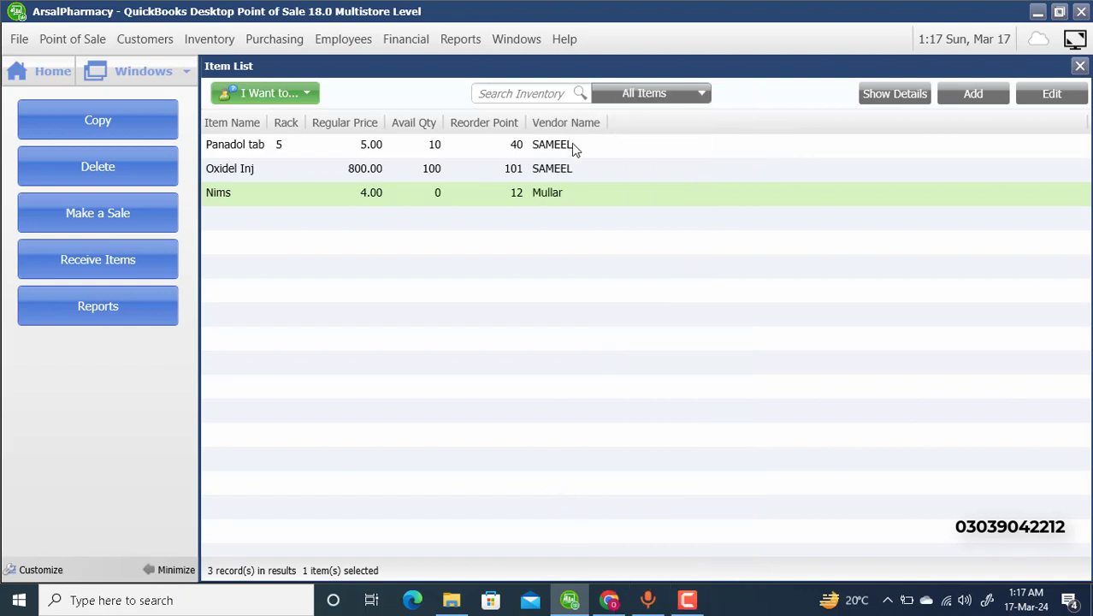
{"action": "left_click", "coordinate": [569, 152]}
{"action": "left_click", "coordinate": [571, 170]}
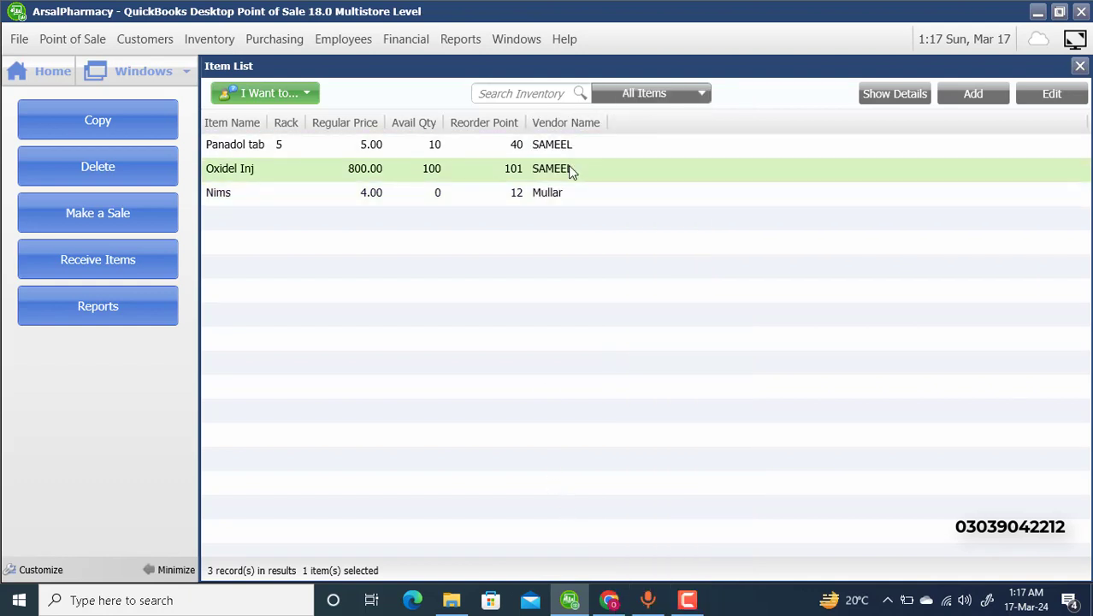
{"action": "left_click", "coordinate": [574, 196]}
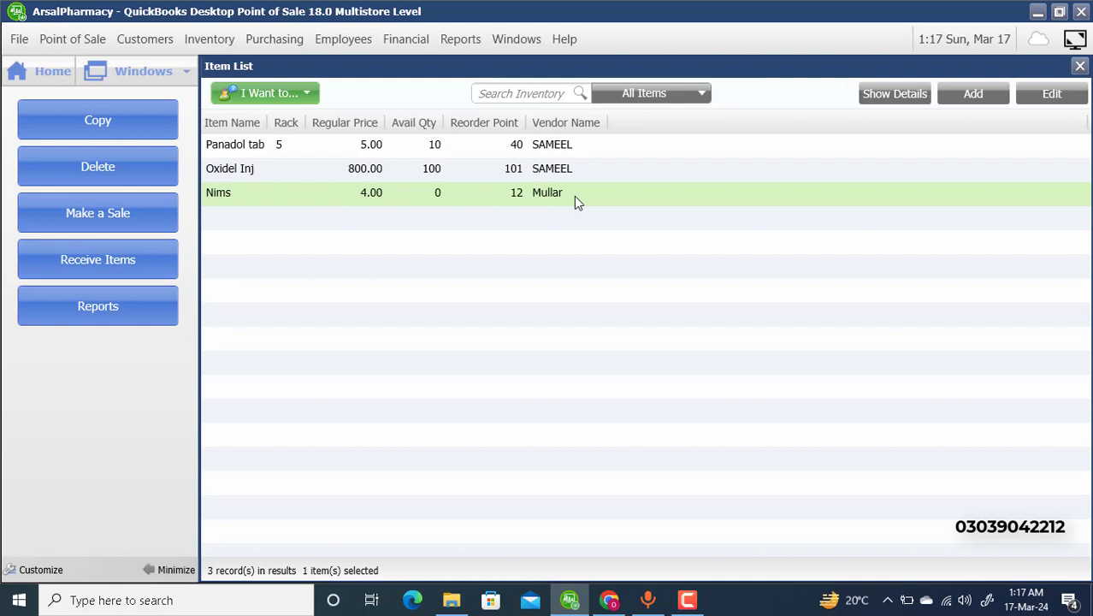
Generate suggested purchase orders for all vendors, ordering enough stock for the next 30 days' sales based upon the last 30 days' sales
{"action": "left_click", "coordinate": [278, 43]}
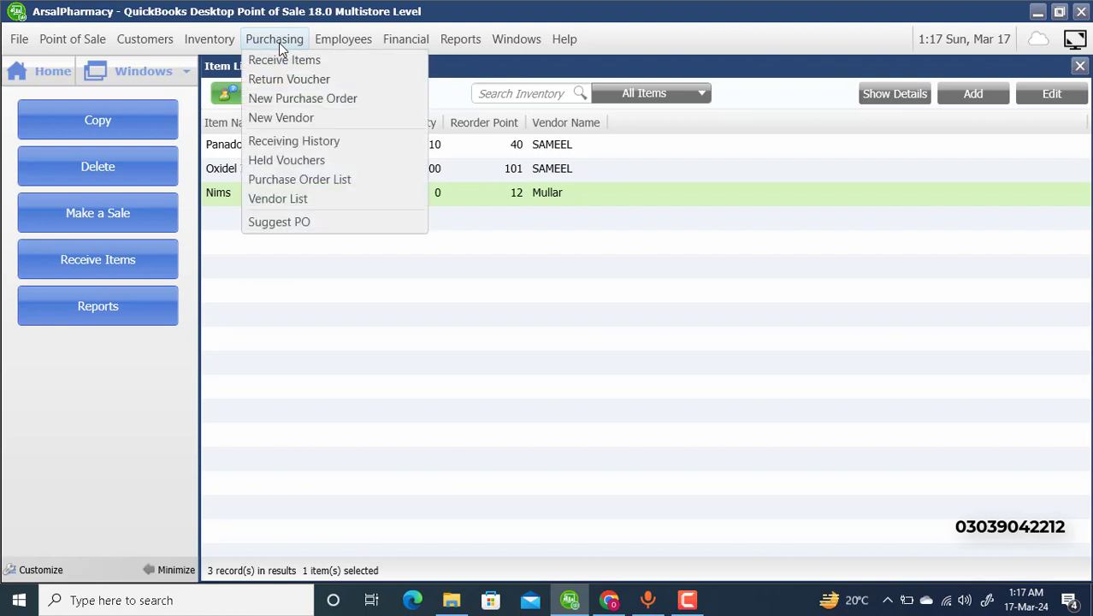
{"action": "left_click", "coordinate": [303, 224]}
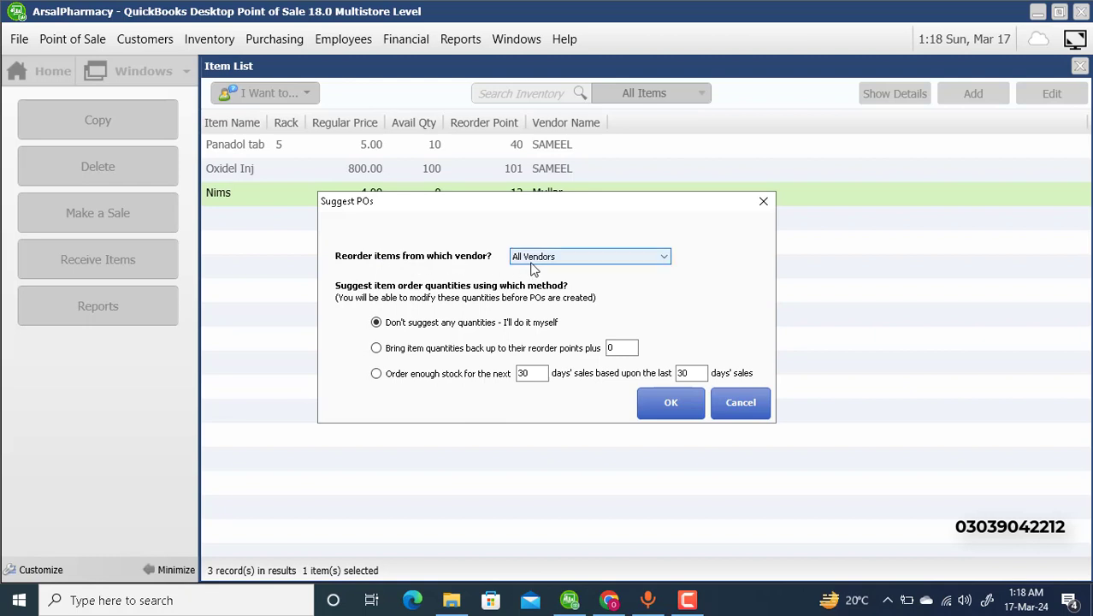
{"action": "left_click", "coordinate": [535, 260]}
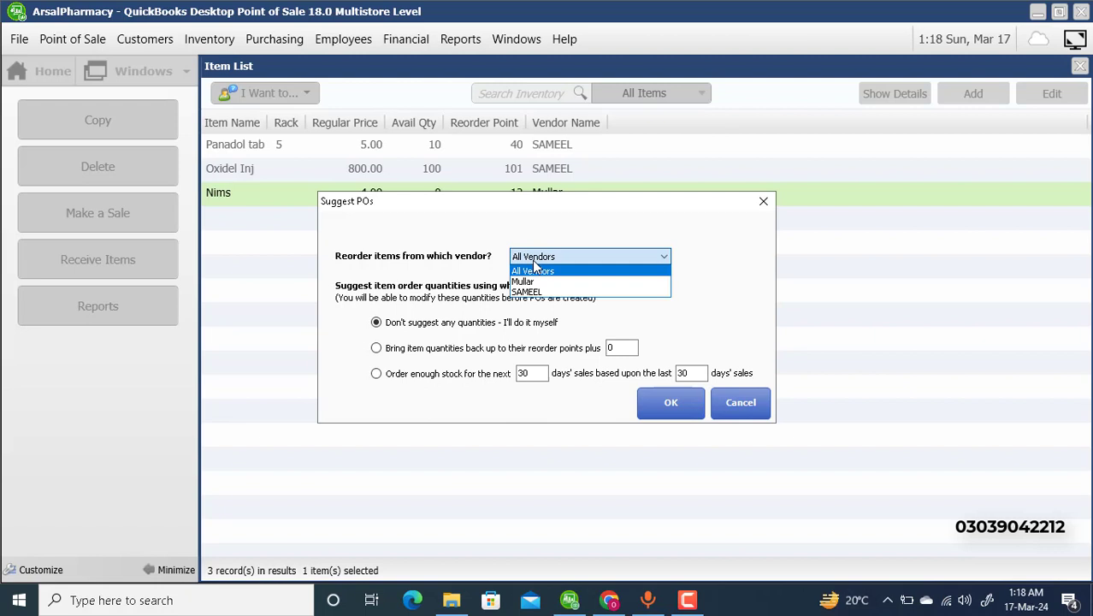
{"action": "left_click", "coordinate": [555, 275]}
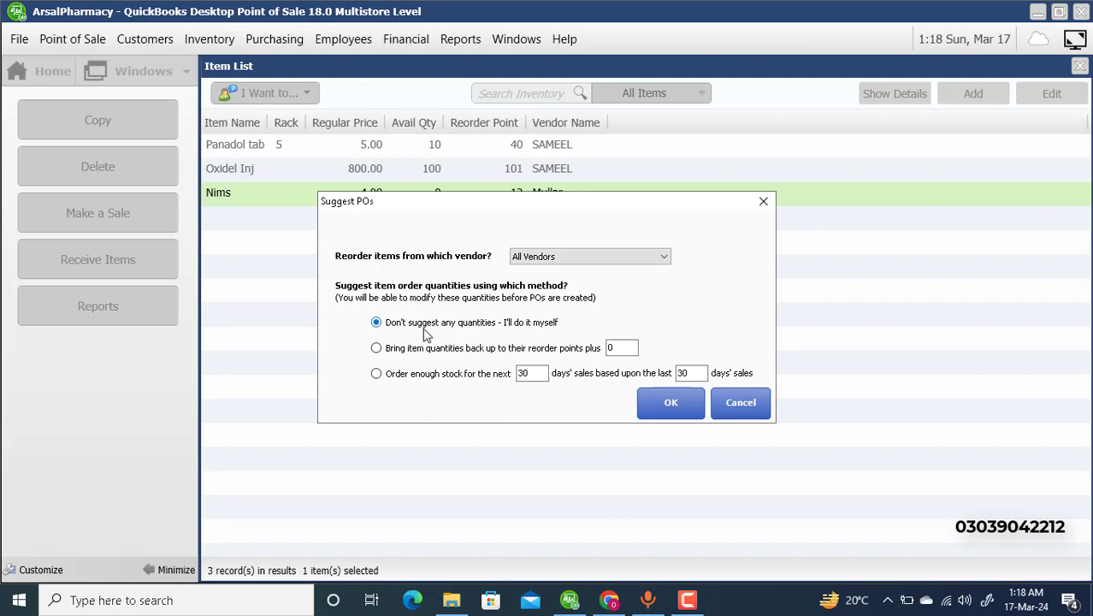
{"action": "left_click", "coordinate": [441, 352]}
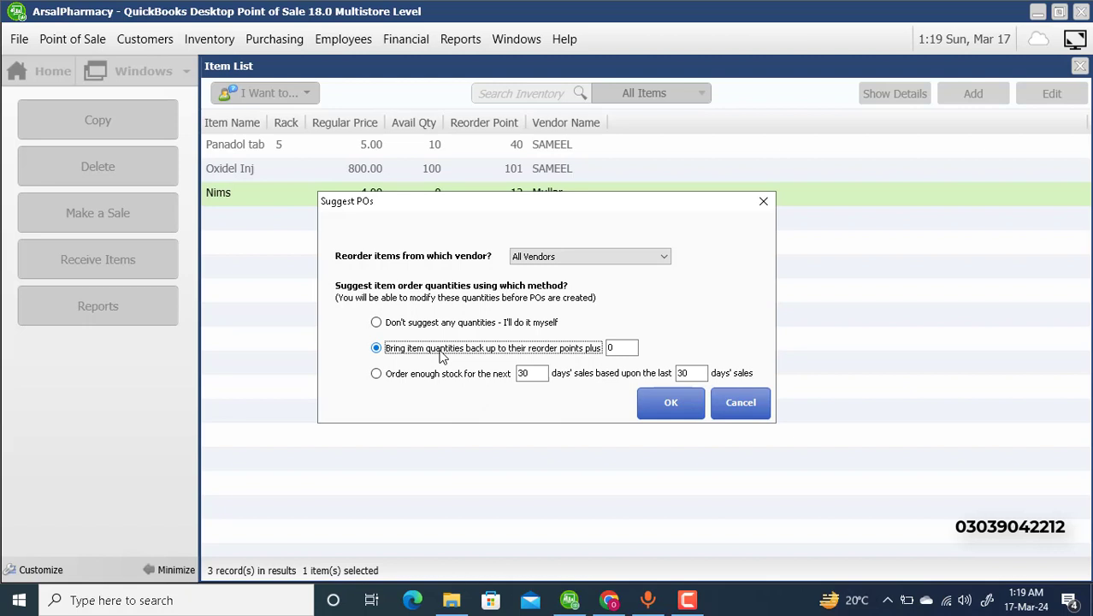
{"action": "left_click", "coordinate": [431, 375]}
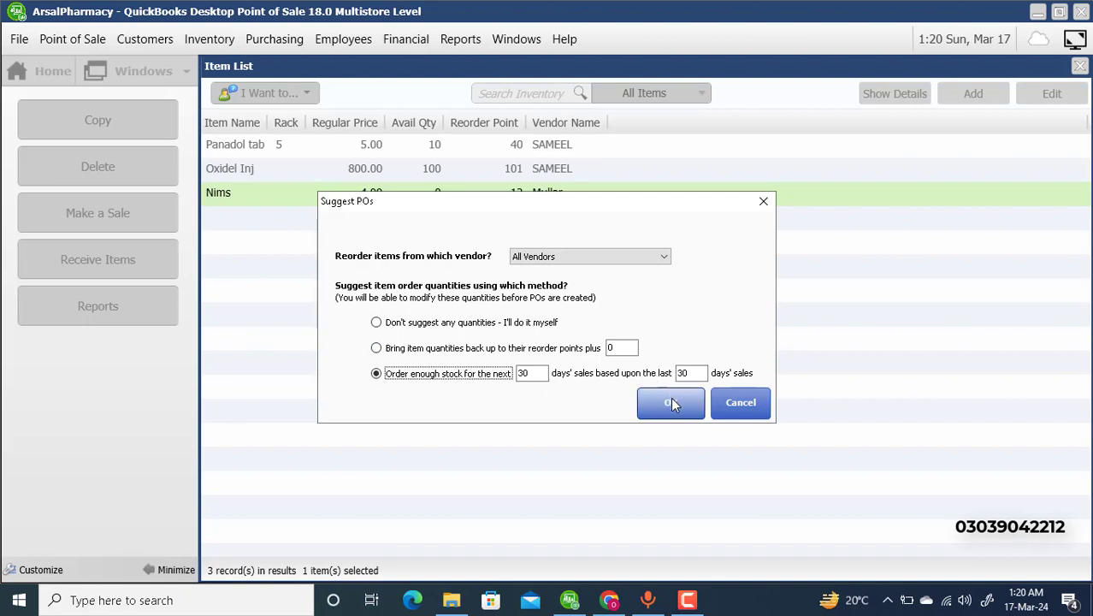
{"action": "left_click", "coordinate": [671, 404]}
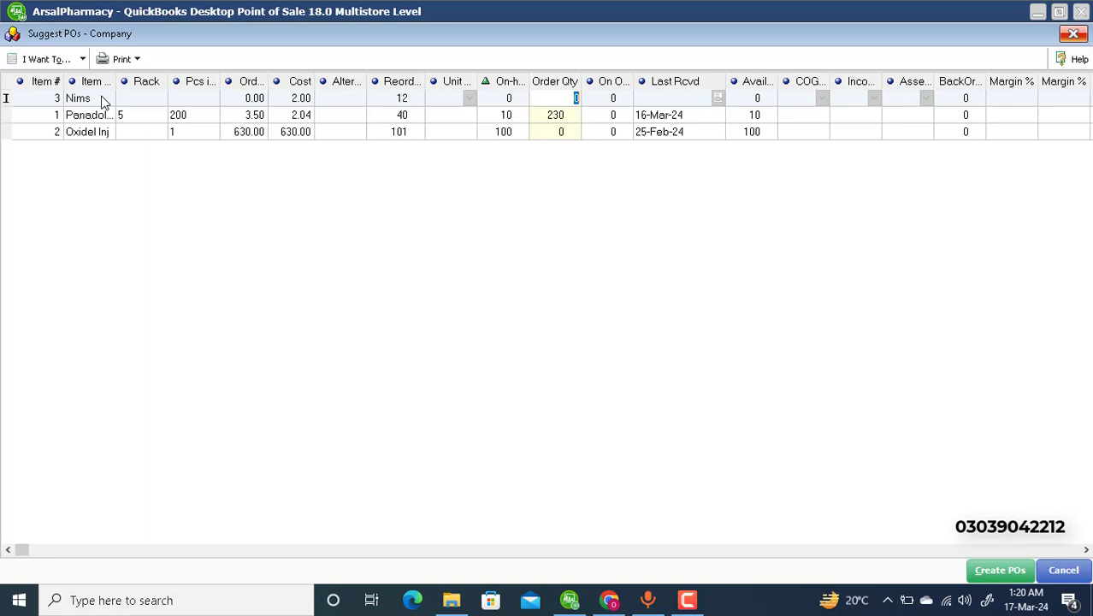
Widen the Item Name, Order Cost, Alternate Lookup, Reorder Point and On-hand quantity columns in the suggested orders list
{"action": "left_click_drag", "start_coordinate": [115, 82], "coordinate": [190, 82]}
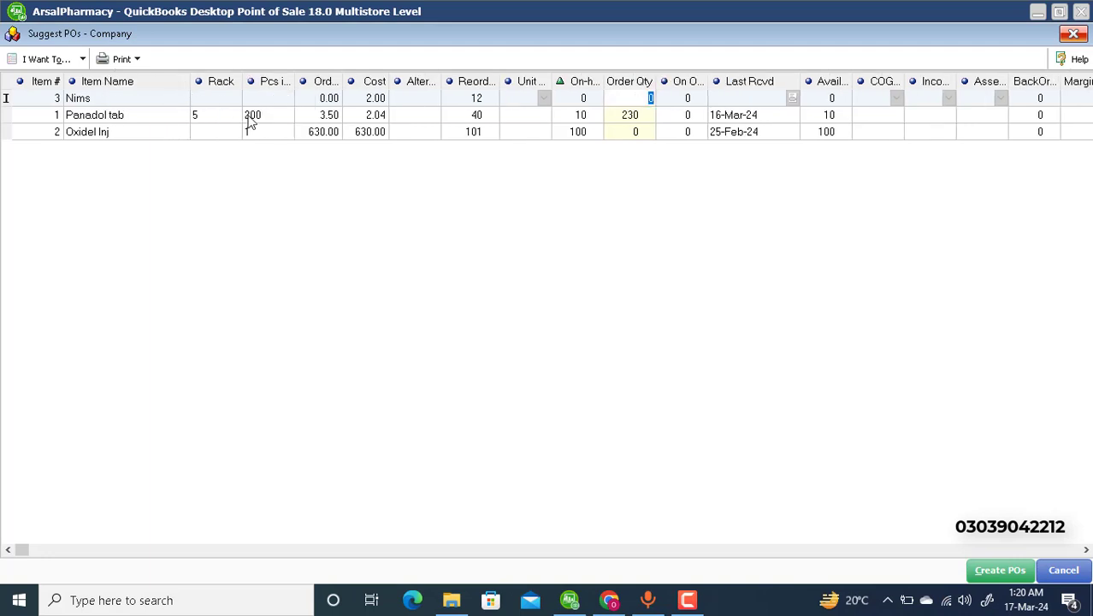
{"action": "left_click", "coordinate": [225, 101]}
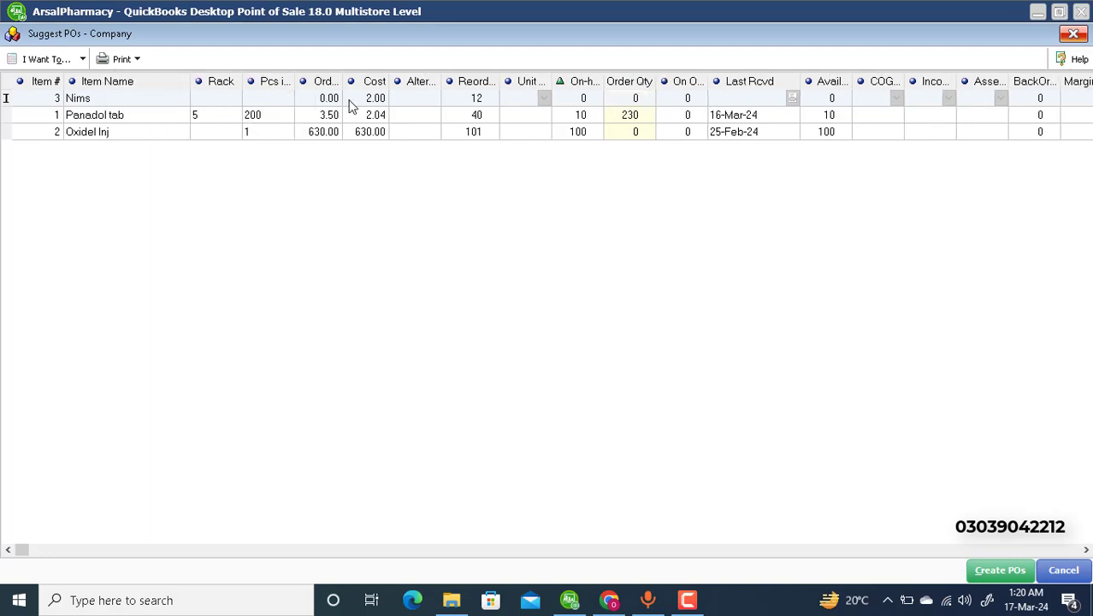
{"action": "left_click_drag", "start_coordinate": [341, 81], "coordinate": [387, 82]}
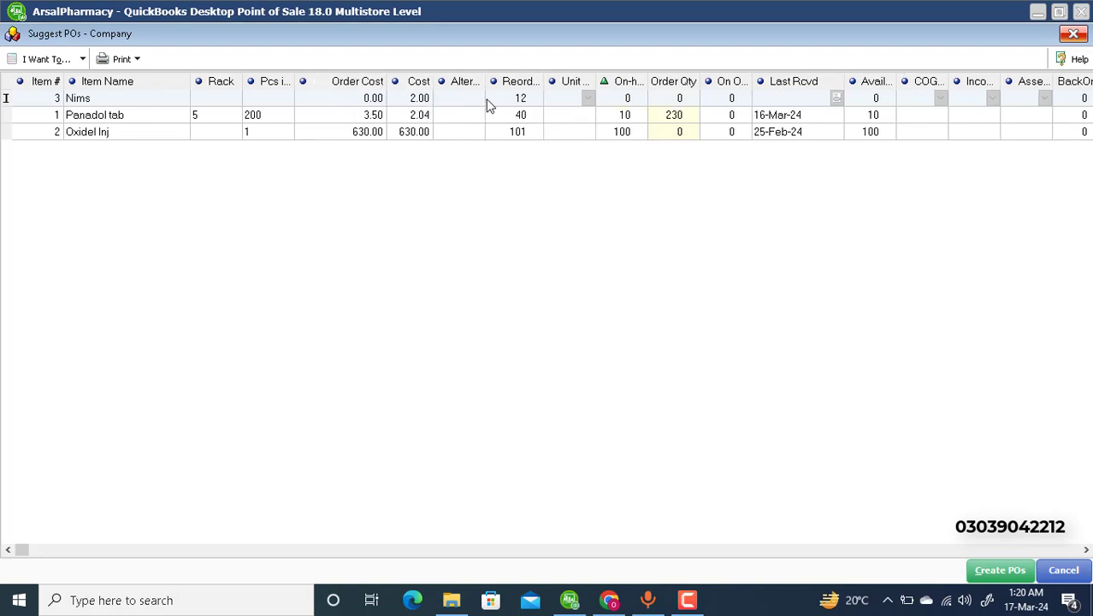
{"action": "left_click_drag", "start_coordinate": [484, 82], "coordinate": [551, 81]}
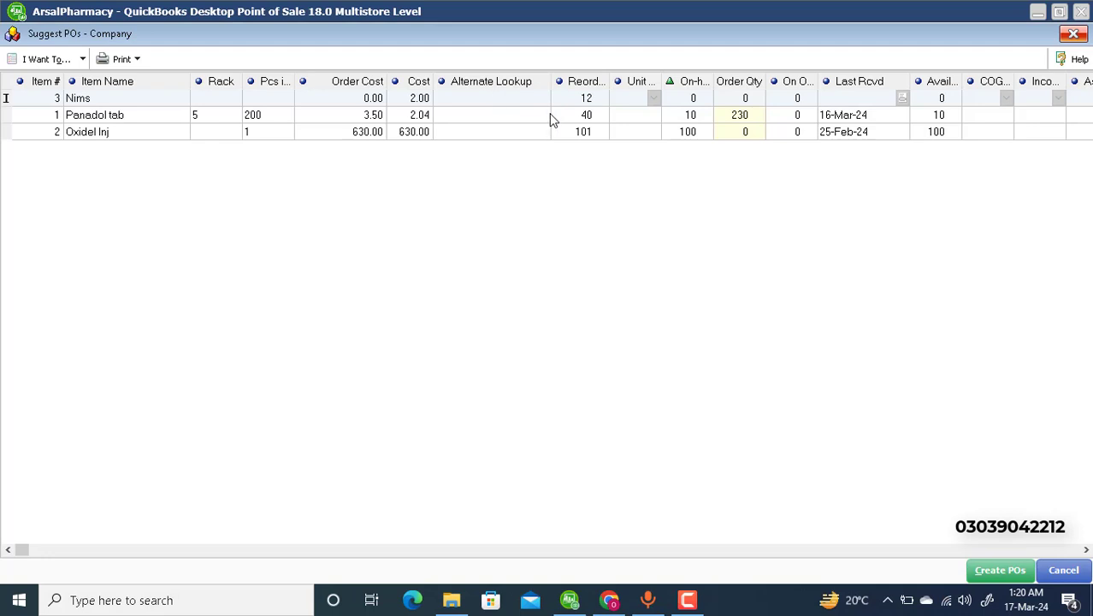
{"action": "left_click_drag", "start_coordinate": [609, 78], "coordinate": [626, 79]}
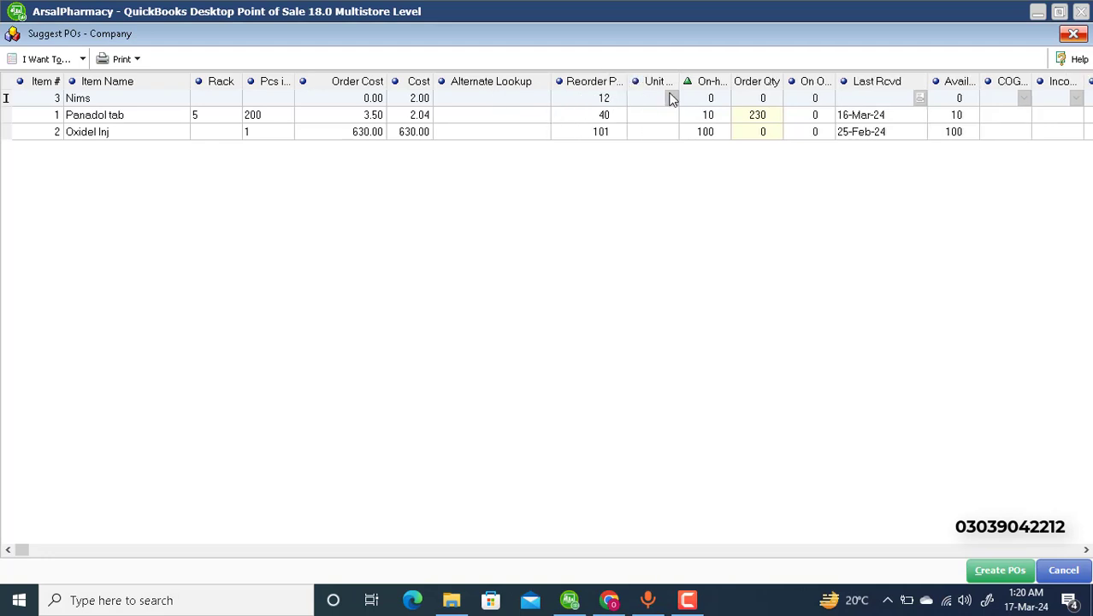
{"action": "left_click_drag", "start_coordinate": [733, 81], "coordinate": [749, 81]}
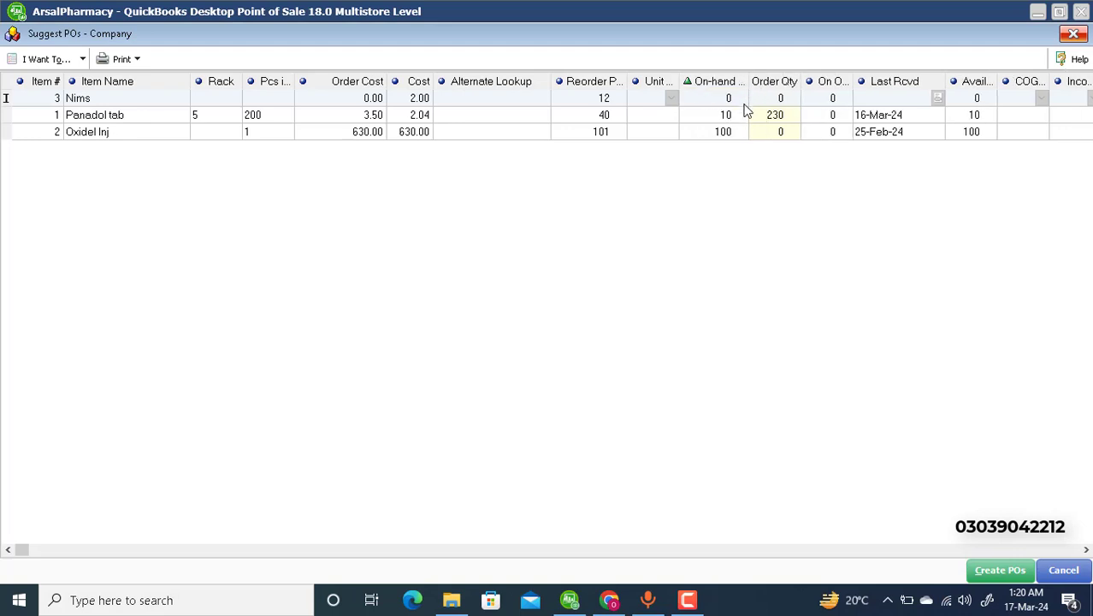
Set the order quantity of Panadol tab to 40 and of Nims to 50
{"action": "left_click", "coordinate": [788, 117]}
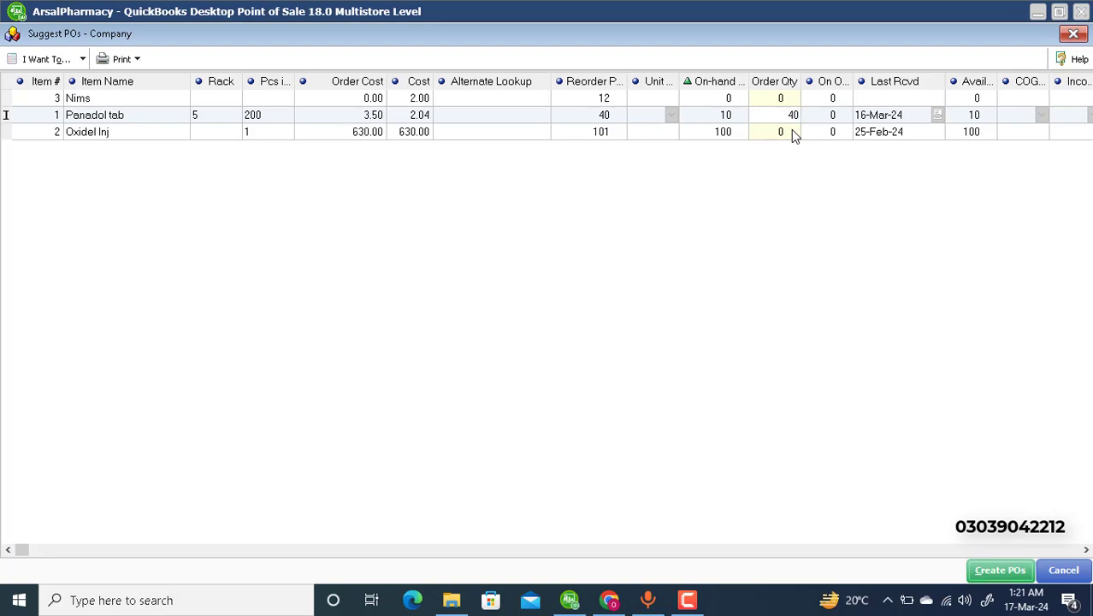
{"action": "left_click", "coordinate": [793, 98]}
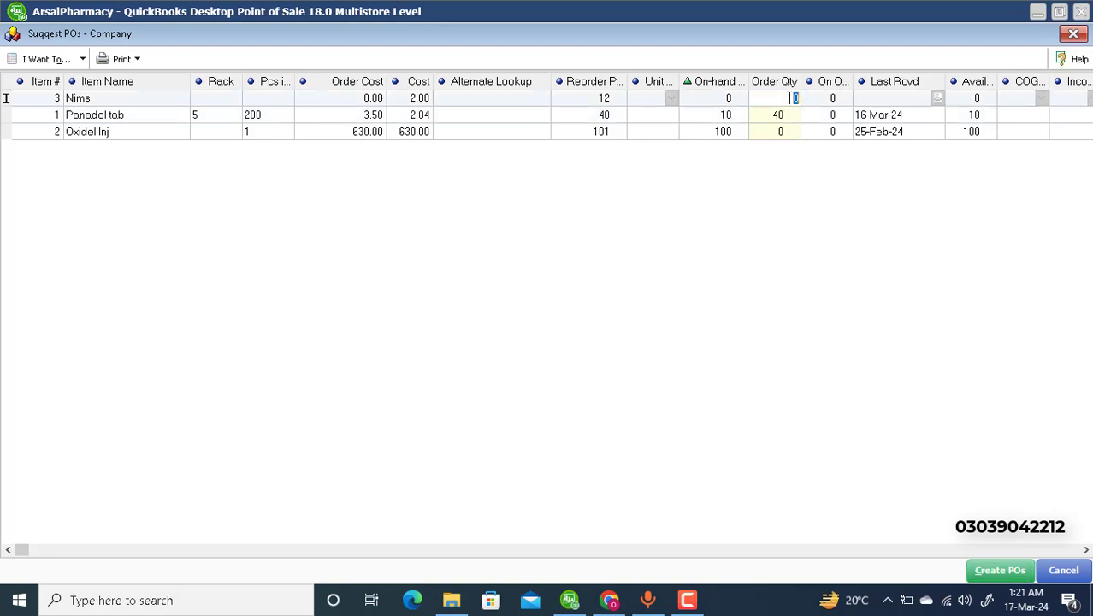
{"action": "type", "text": "50"}
Move the Order Qty and On-hand quantity columns so they directly follow the Cost column
{"action": "left_click_drag", "start_coordinate": [793, 86], "coordinate": [490, 102]}
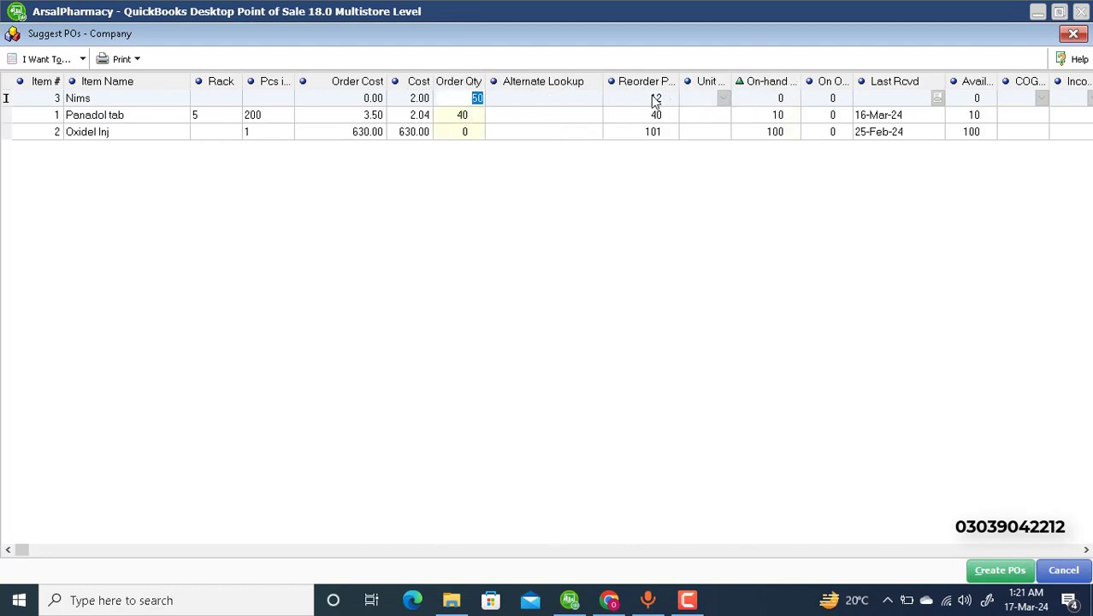
{"action": "left_click_drag", "start_coordinate": [772, 89], "coordinate": [573, 97]}
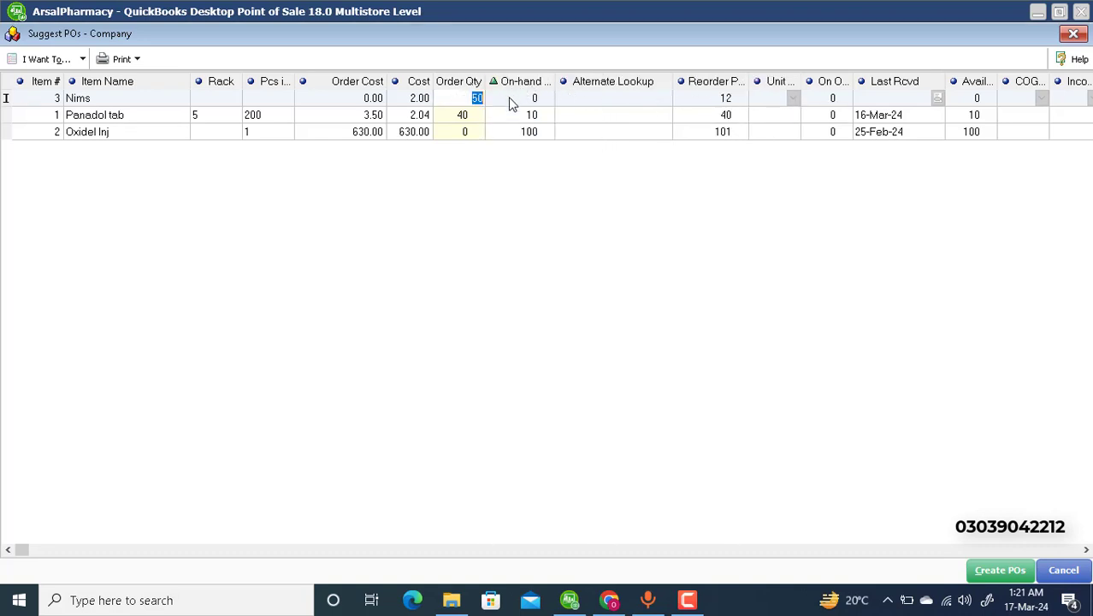
Set the order quantity of Oxidel Inj to 40 and exit the suggested orders, discarding the entered quantities
{"action": "left_click", "coordinate": [470, 133]}
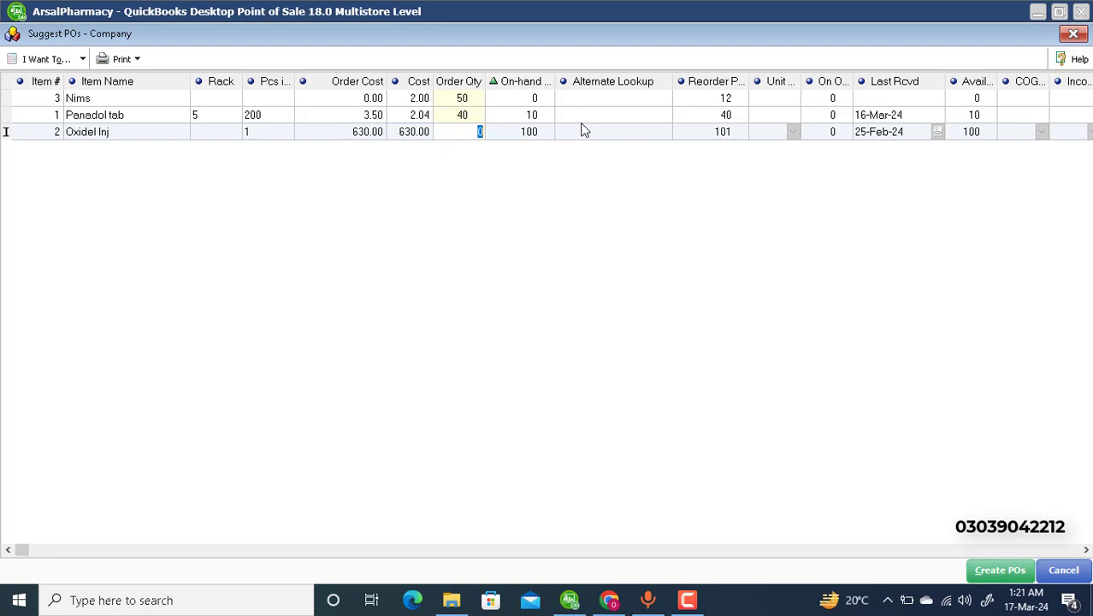
{"action": "type", "text": "40"}
{"action": "key", "text": "Return"}
{"action": "left_click", "coordinate": [479, 114]}
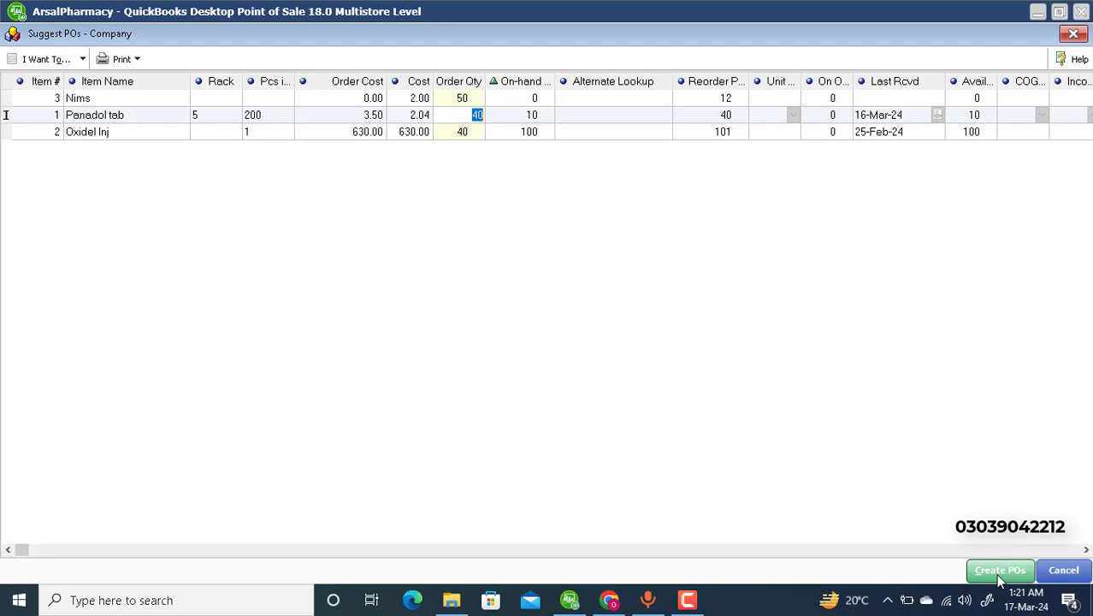
{"action": "left_click", "coordinate": [1065, 571]}
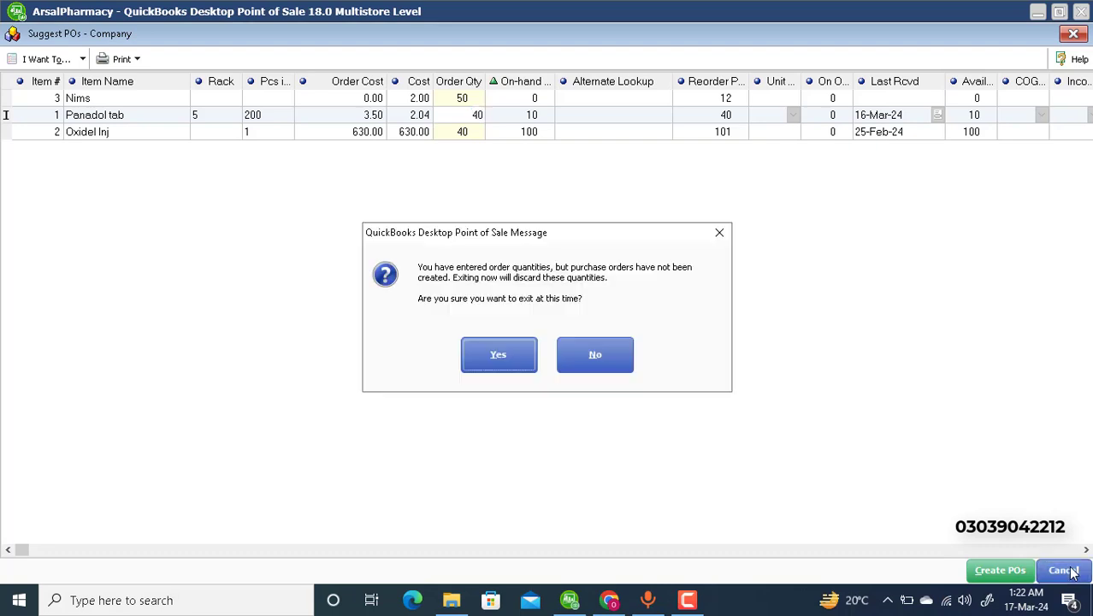
{"action": "left_click", "coordinate": [514, 362]}
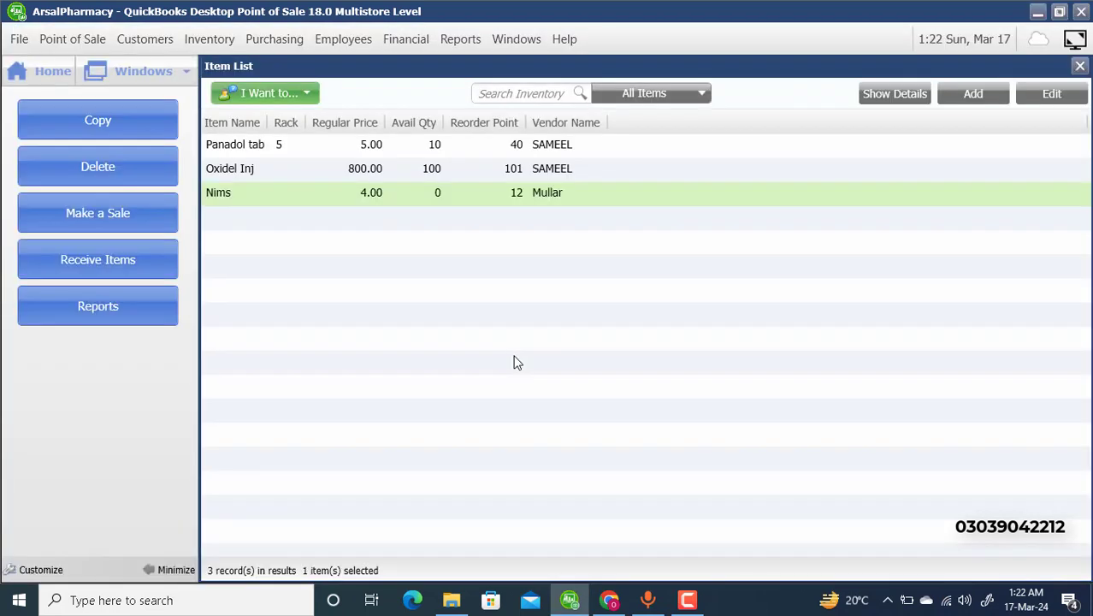
Generate suggested purchase orders for all vendors that bring item quantities back up to their reorder points plus 40
{"action": "left_click", "coordinate": [209, 40]}
{"action": "left_click", "coordinate": [261, 40]}
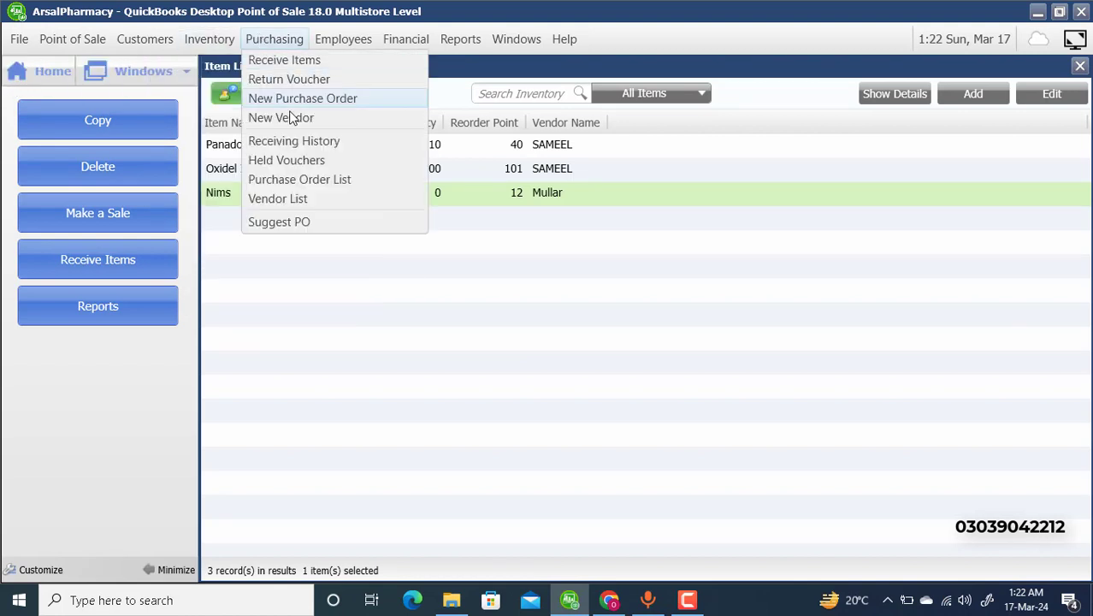
{"action": "left_click", "coordinate": [278, 221]}
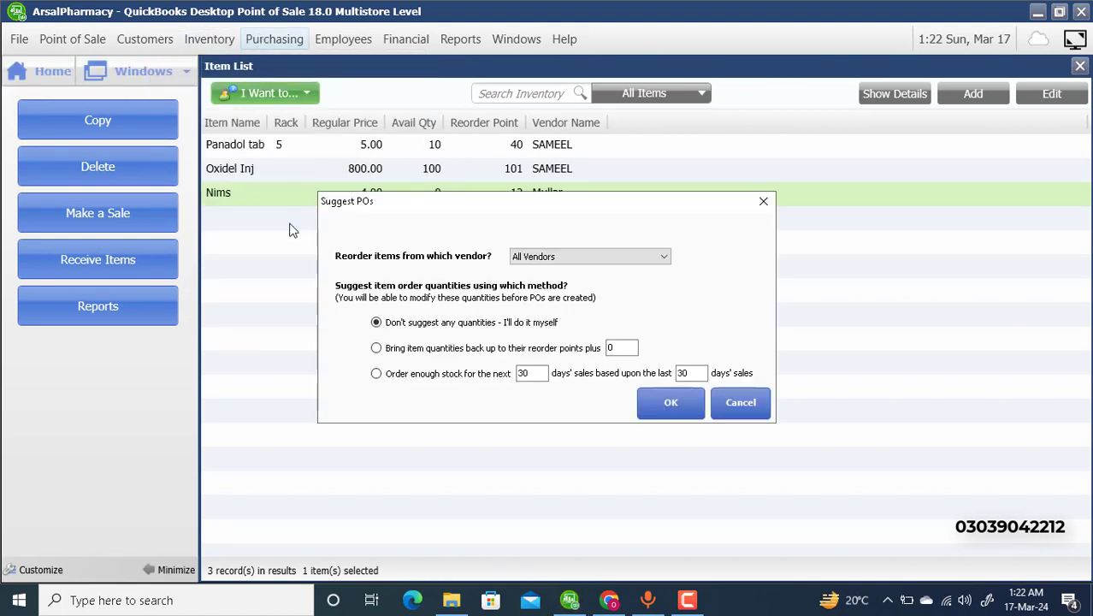
{"action": "left_click", "coordinate": [434, 352]}
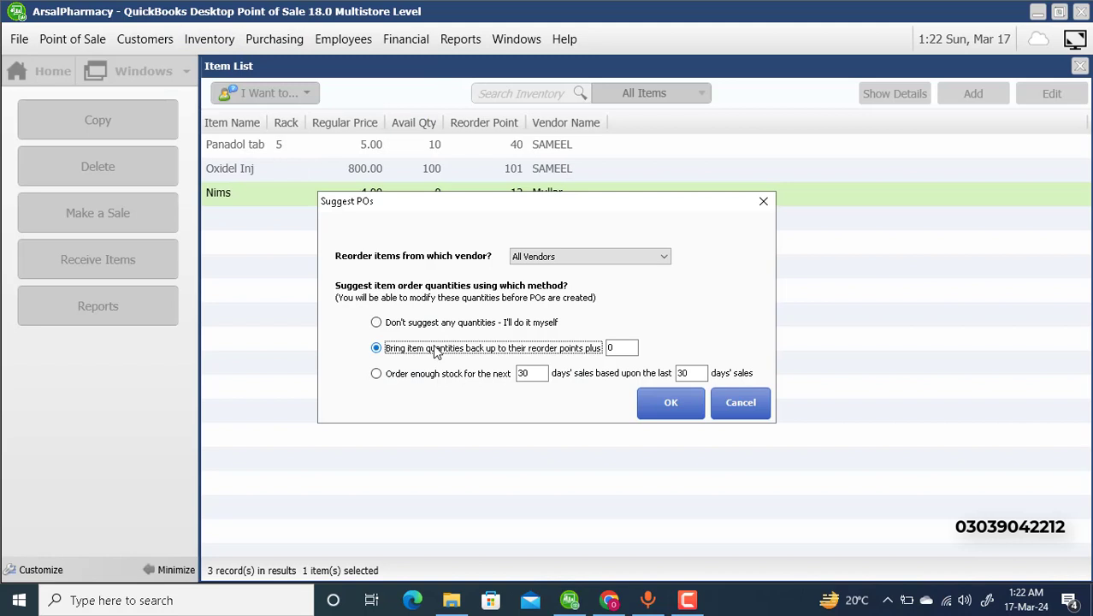
{"action": "left_click", "coordinate": [615, 346]}
{"action": "key", "text": "BackSpace"}
{"action": "type", "text": "40"}
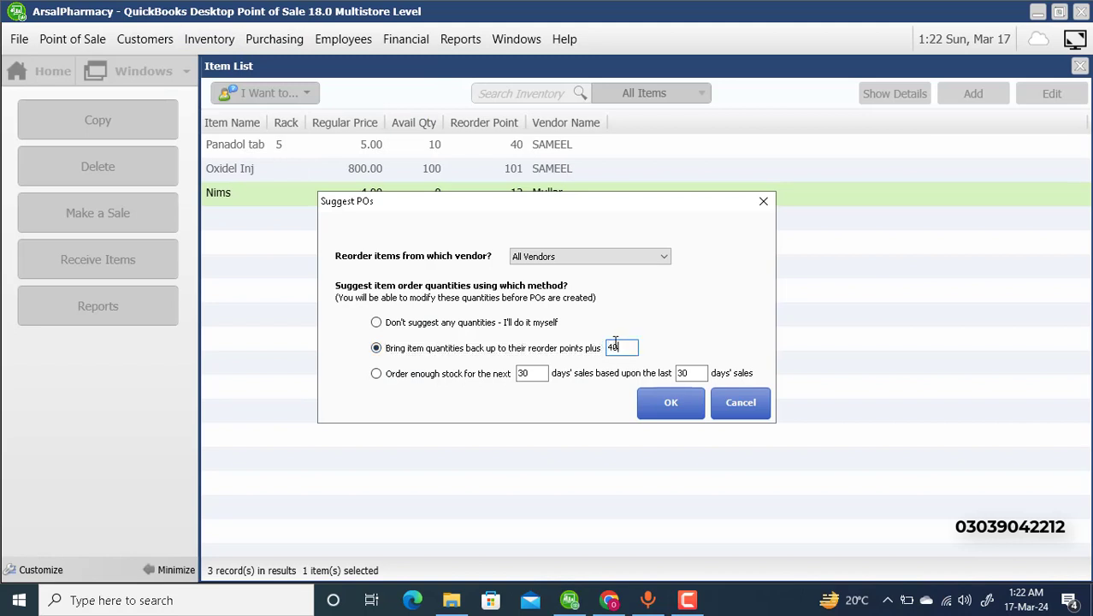
{"action": "key", "text": "Return"}
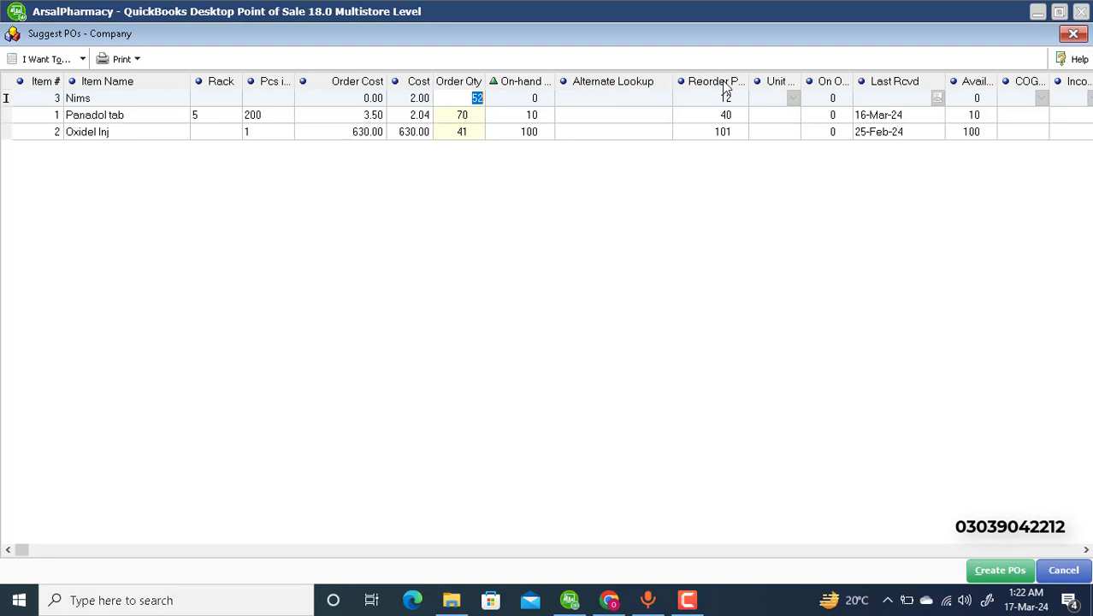
Move the Reorder Point column next to Order Qty and check the suggested quantities of Panadol tab and Oxidel Inj
{"action": "left_click_drag", "start_coordinate": [721, 82], "coordinate": [514, 77]}
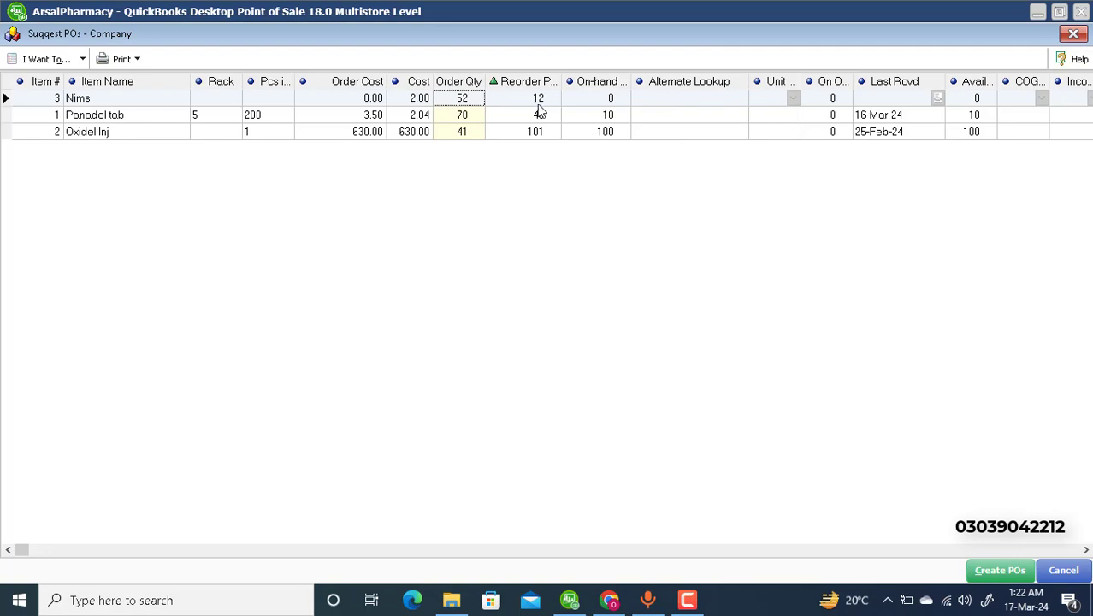
{"action": "left_click", "coordinate": [464, 116]}
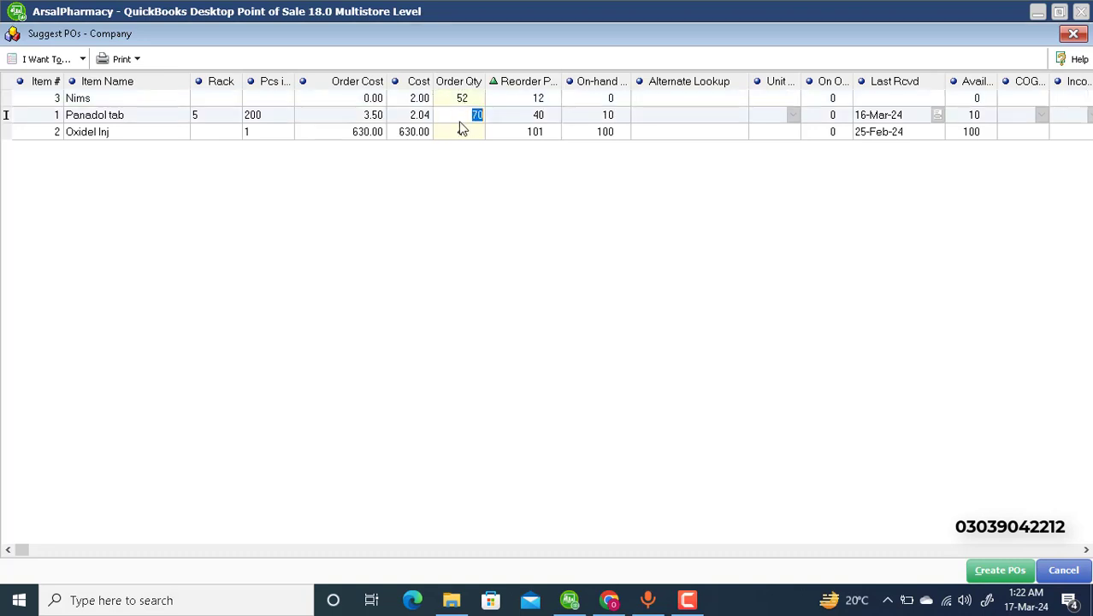
{"action": "left_click", "coordinate": [476, 133]}
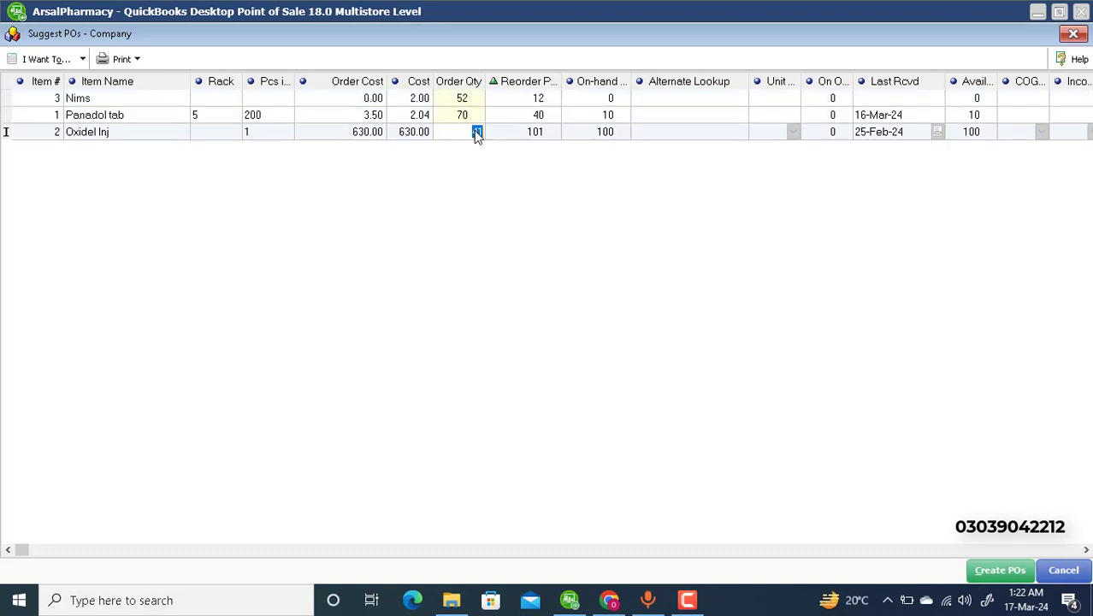
{"action": "right_click", "coordinate": [548, 142]}
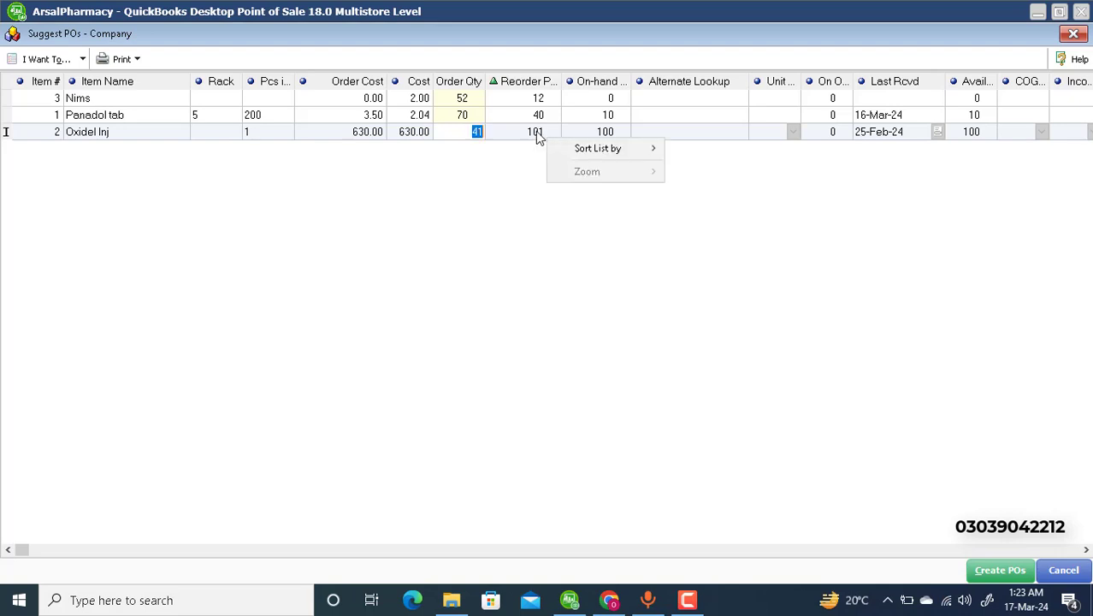
{"action": "left_click", "coordinate": [522, 197]}
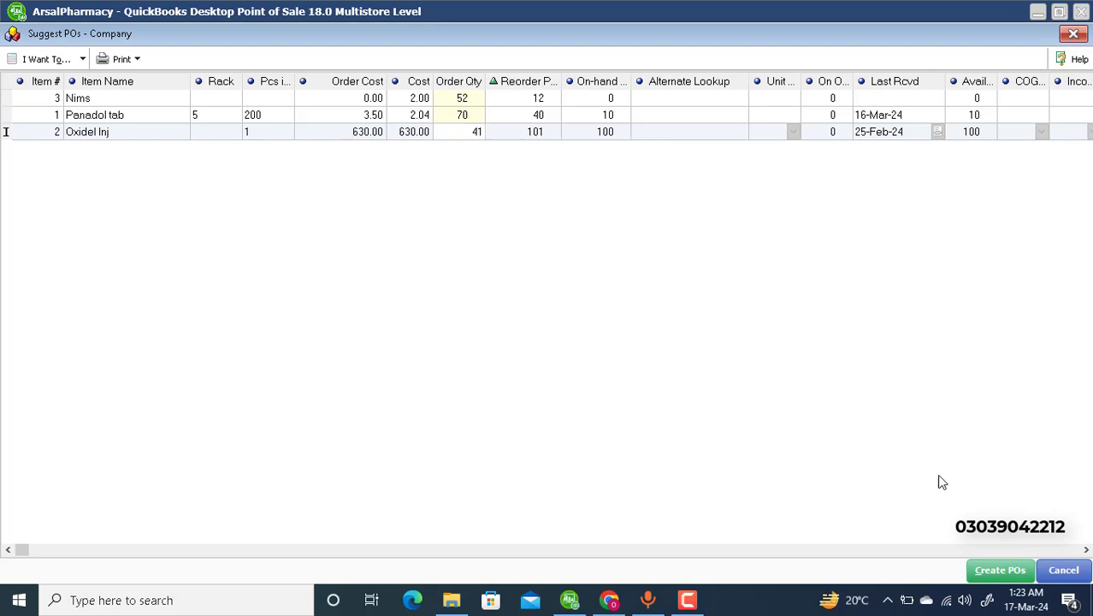
Create the purchase orders with the list and print options enabled, and preview the printed order for each vendor
{"action": "left_click", "coordinate": [1000, 571]}
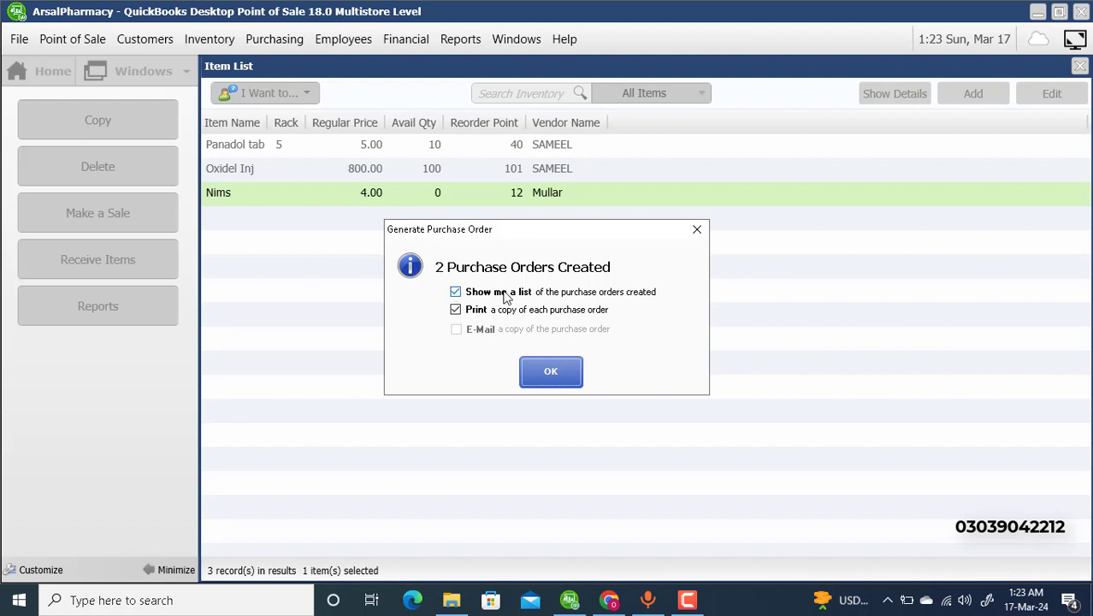
{"action": "left_click", "coordinate": [551, 373]}
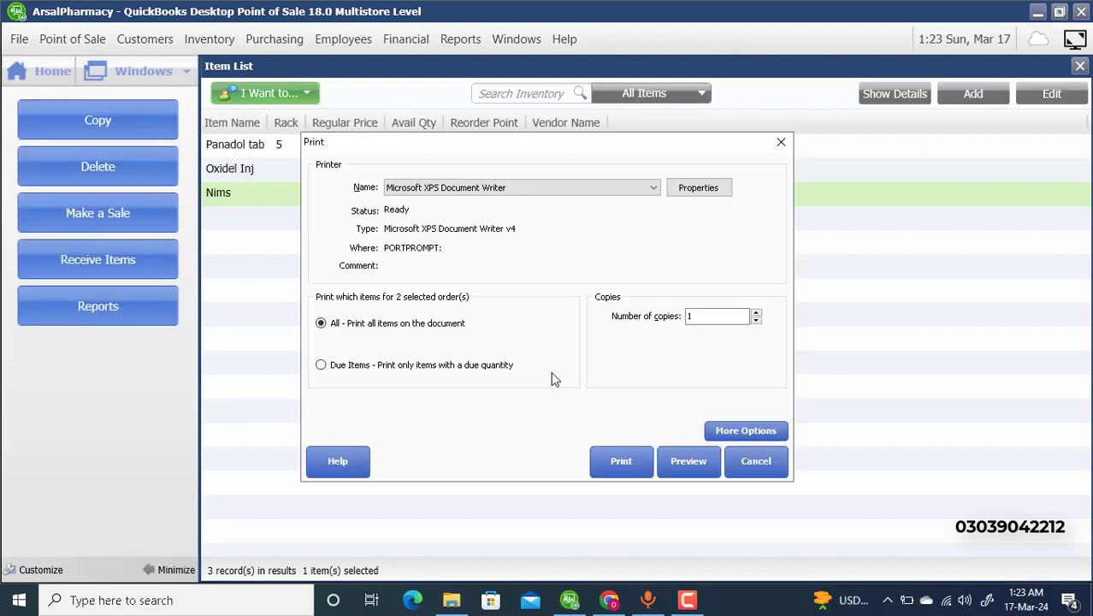
{"action": "left_click", "coordinate": [694, 471]}
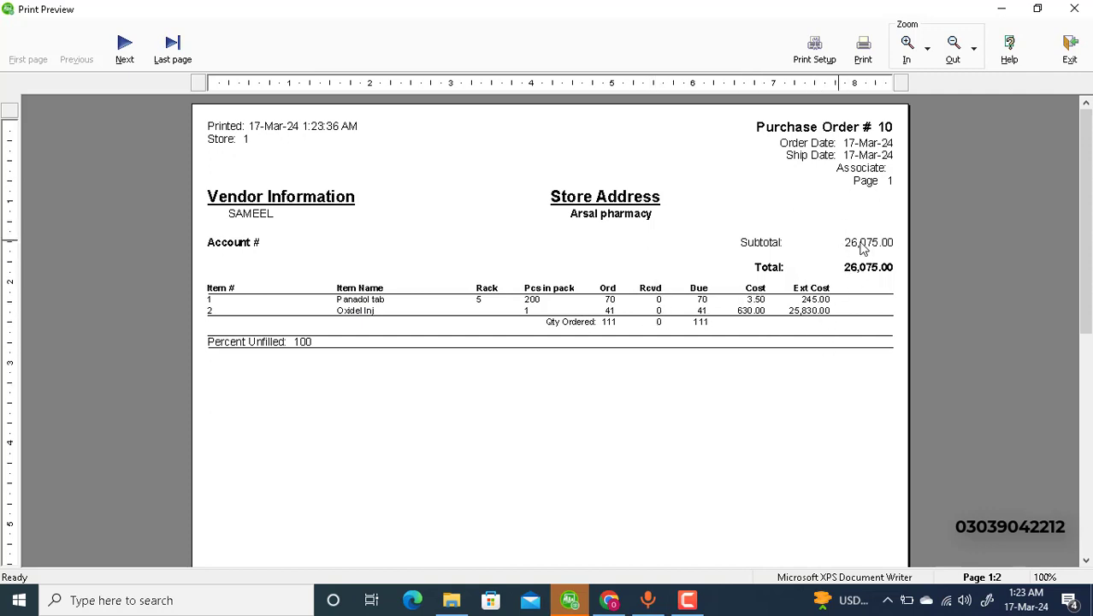
{"action": "left_click", "coordinate": [124, 55]}
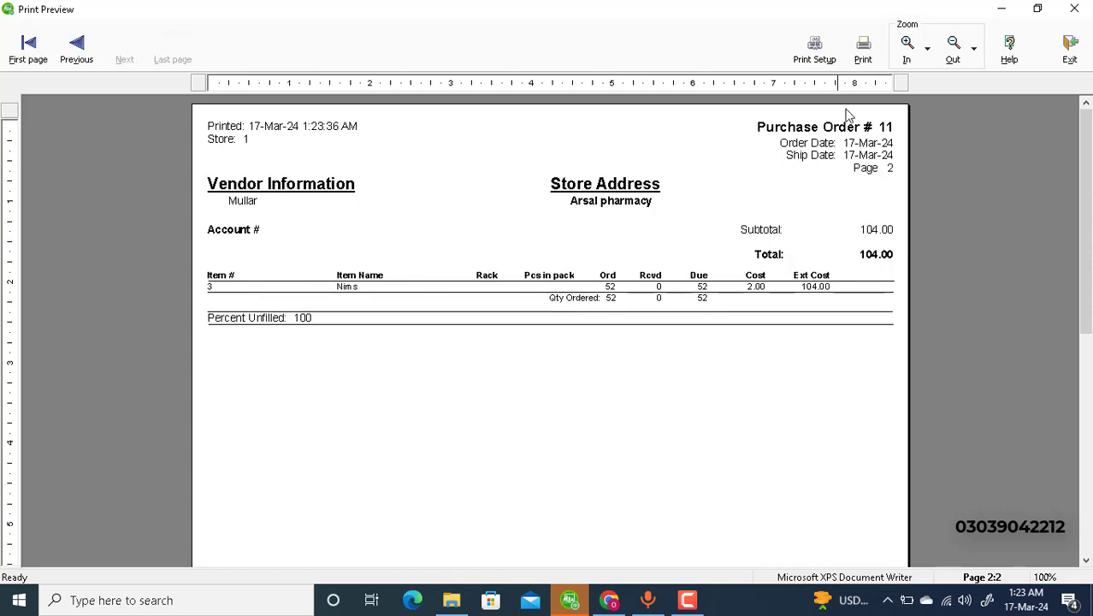
Exit the print preview, reopen the list of all purchase orders, and check each suggested order's vendor, quantity and total
{"action": "left_click", "coordinate": [1072, 53]}
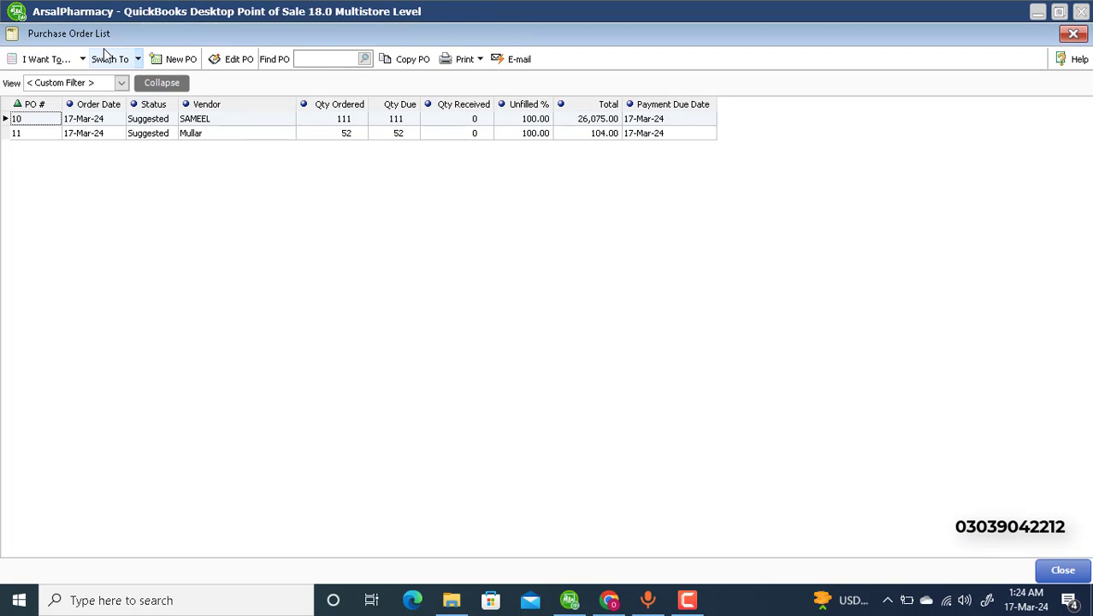
{"action": "left_click", "coordinate": [1075, 36]}
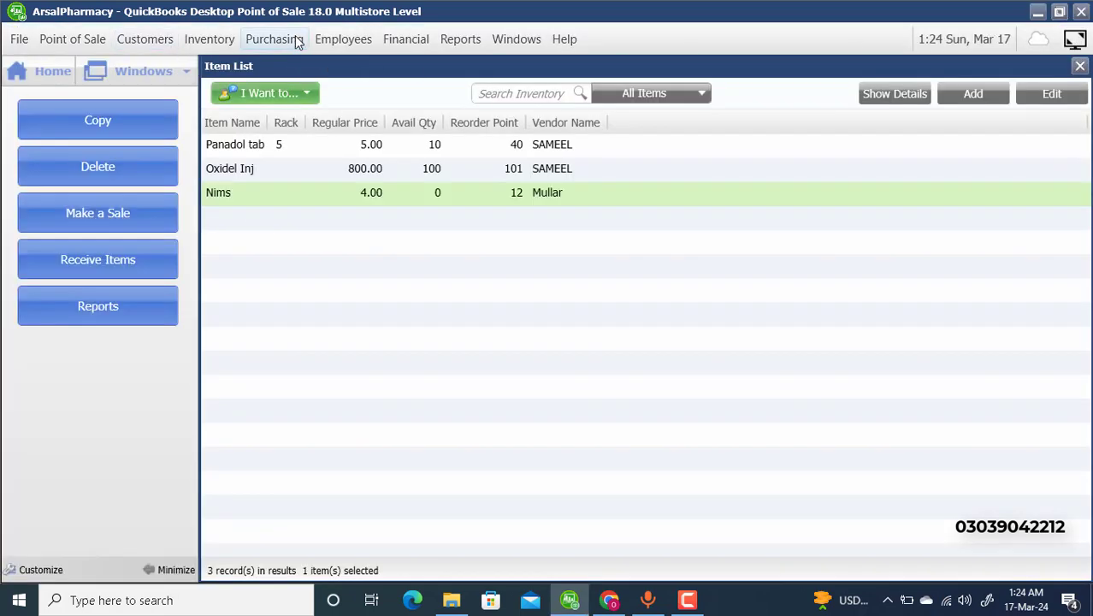
{"action": "left_click", "coordinate": [295, 40]}
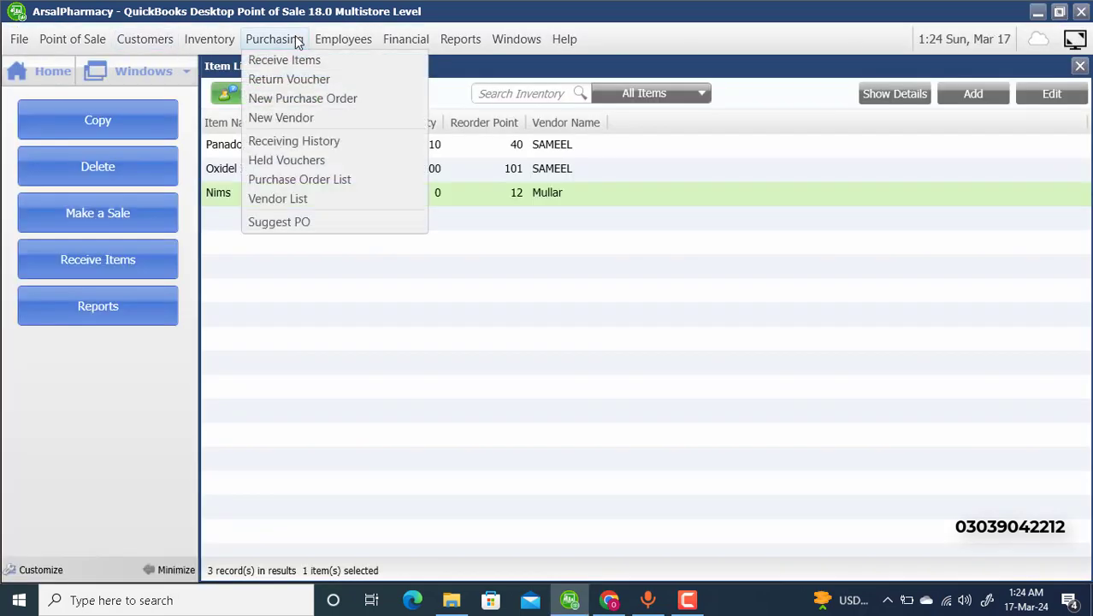
{"action": "left_click", "coordinate": [267, 181]}
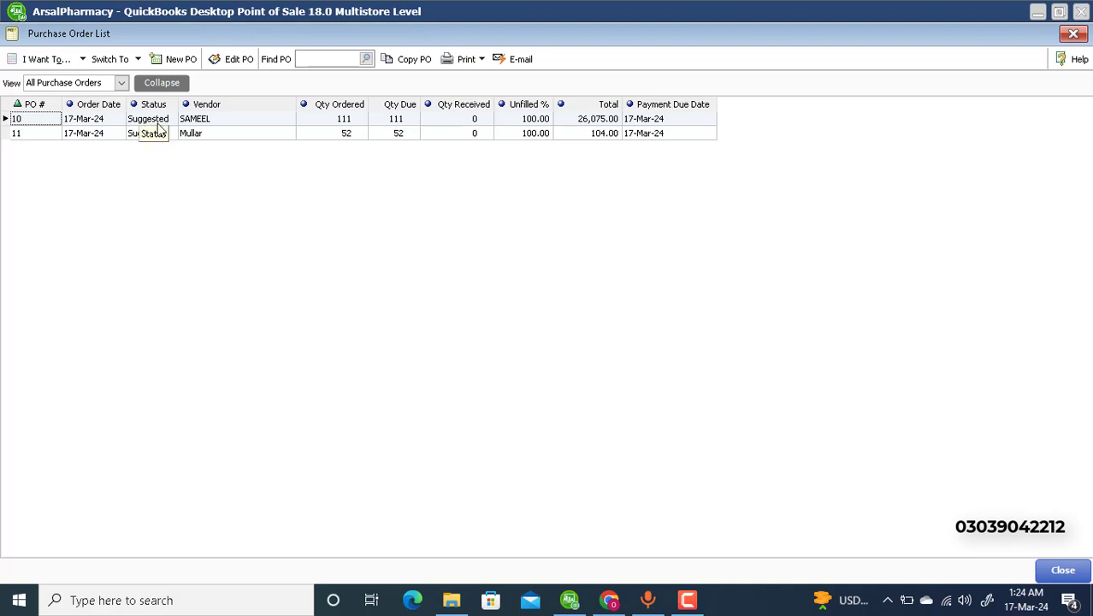
{"action": "left_click", "coordinate": [218, 123]}
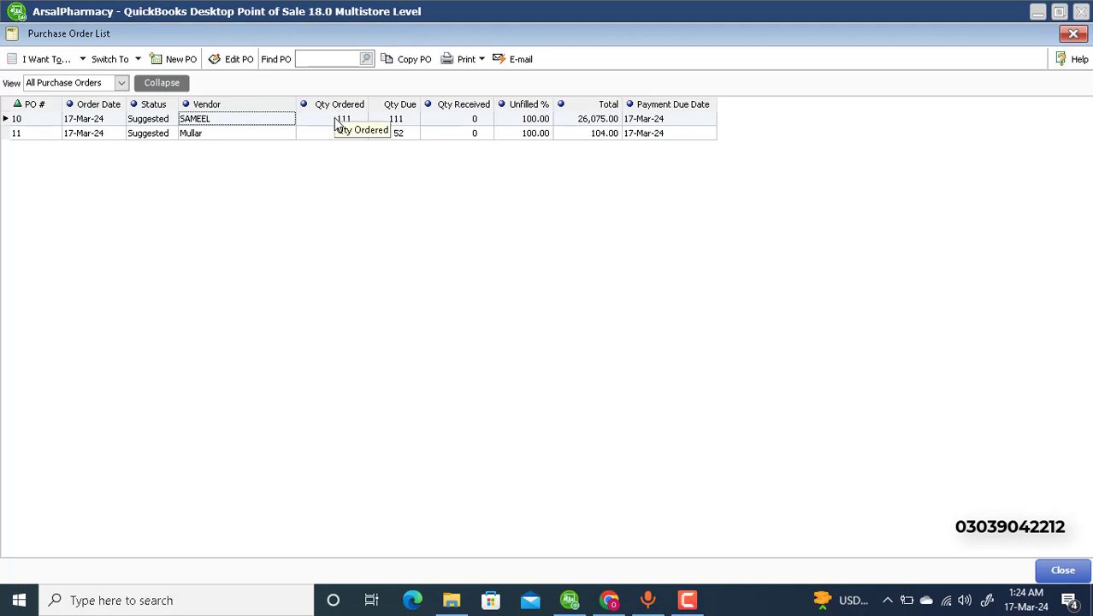
{"action": "left_click", "coordinate": [342, 121]}
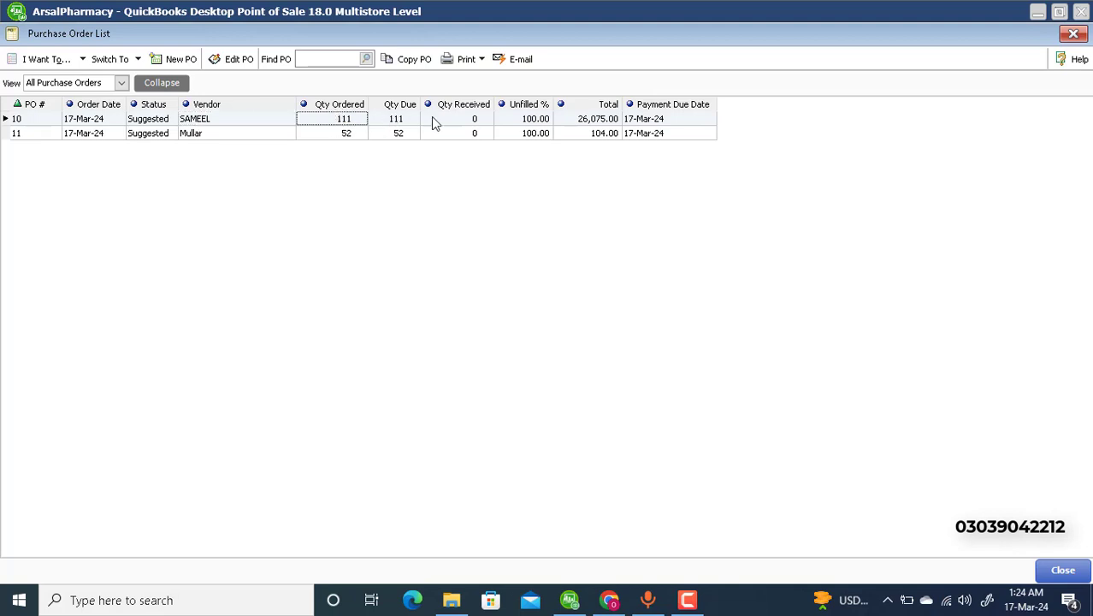
{"action": "left_click", "coordinate": [605, 135]}
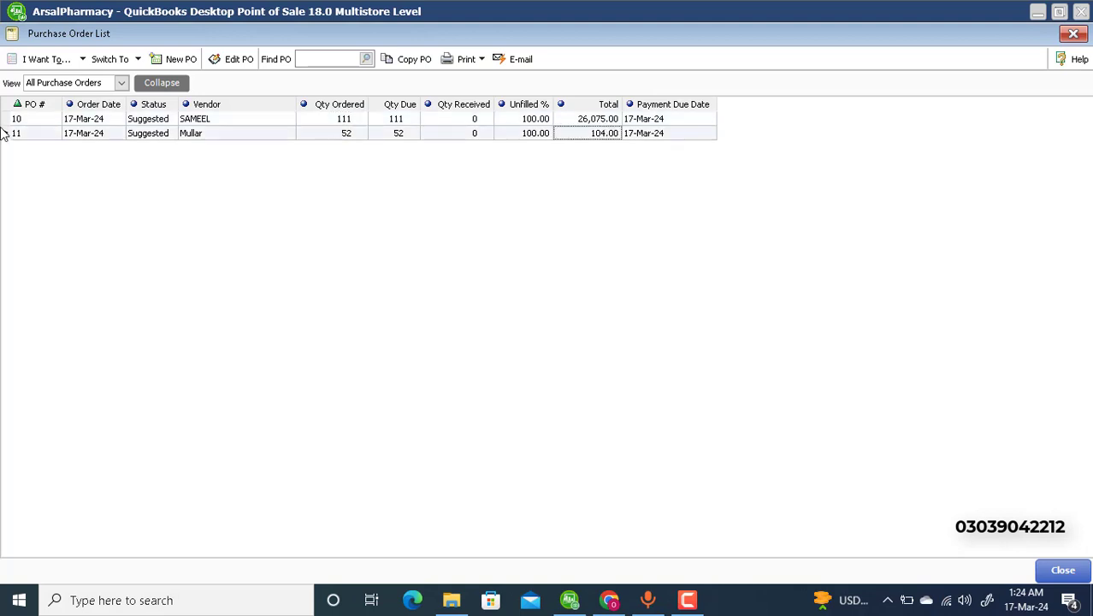
In the suggested order containing Panadol tab, order 30 of Oxidel Inj and 80 of Panadol tab, and set the associate to Sysadmin
{"action": "double_click", "coordinate": [148, 121]}
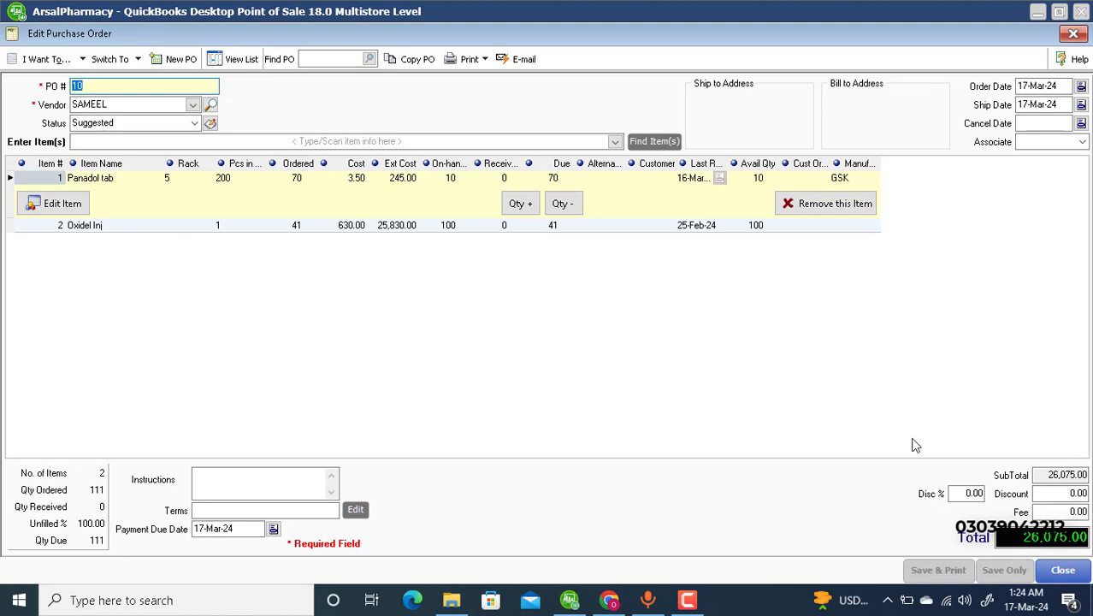
{"action": "left_click", "coordinate": [297, 224]}
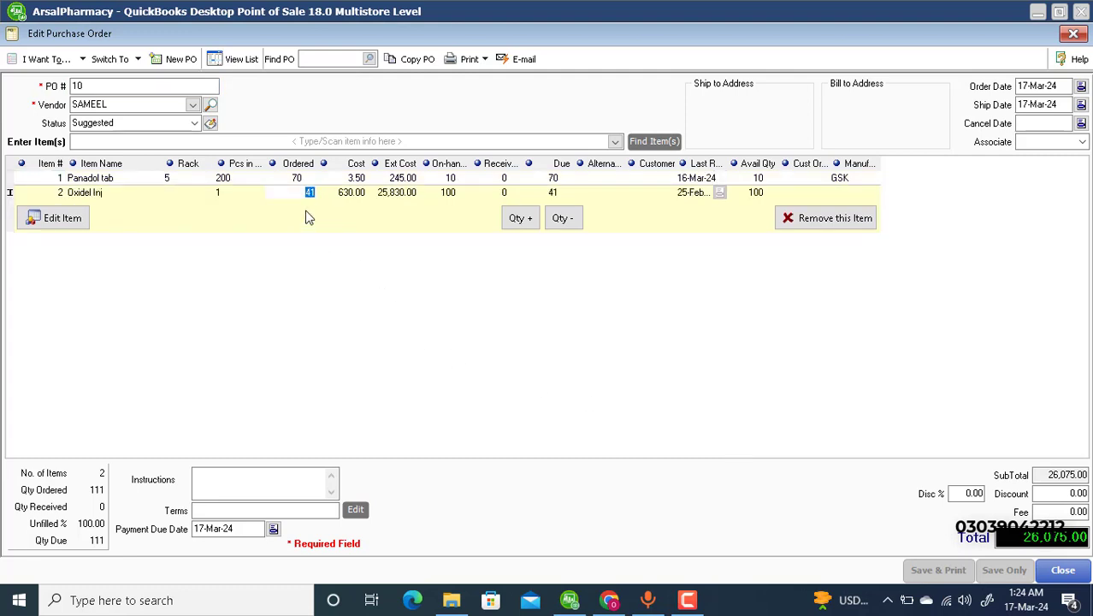
{"action": "type", "text": "30"}
{"action": "left_click", "coordinate": [308, 178]}
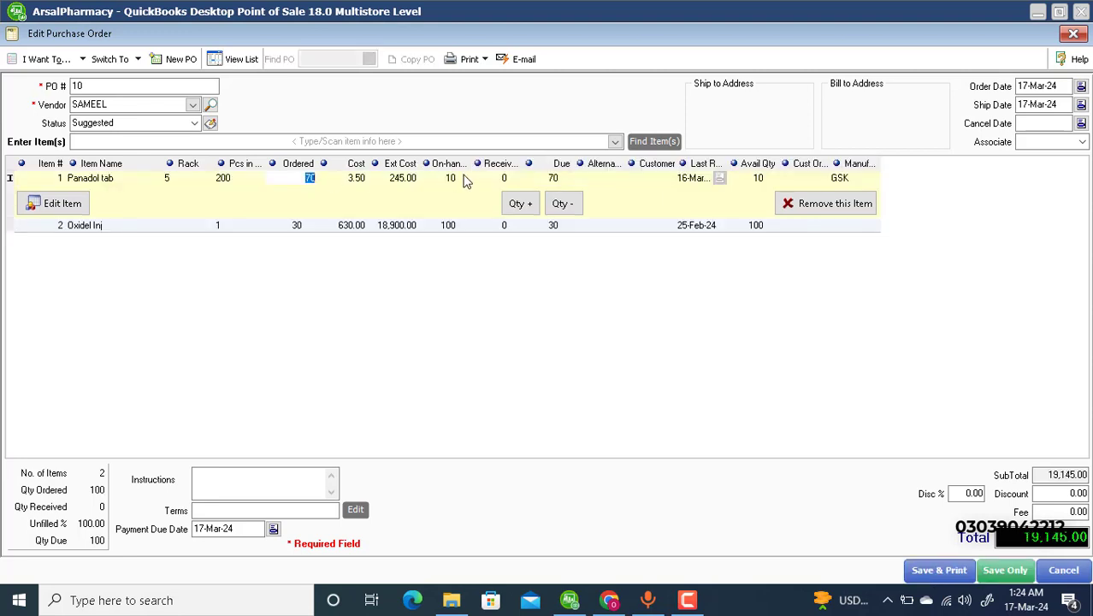
{"action": "type", "text": "80"}
{"action": "left_click", "coordinate": [260, 475]}
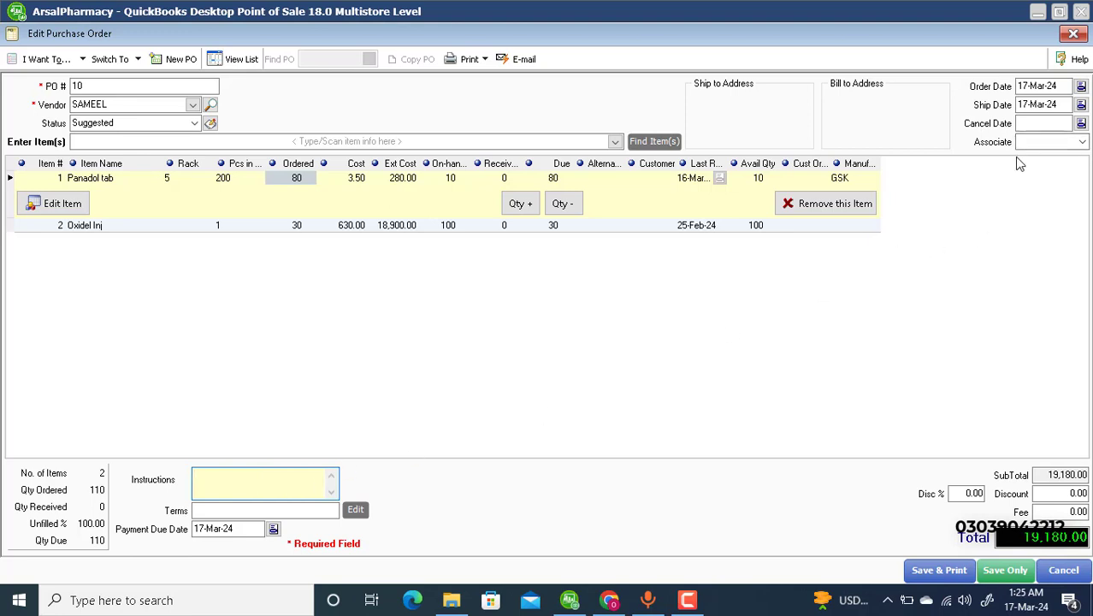
{"action": "left_click", "coordinate": [1080, 146]}
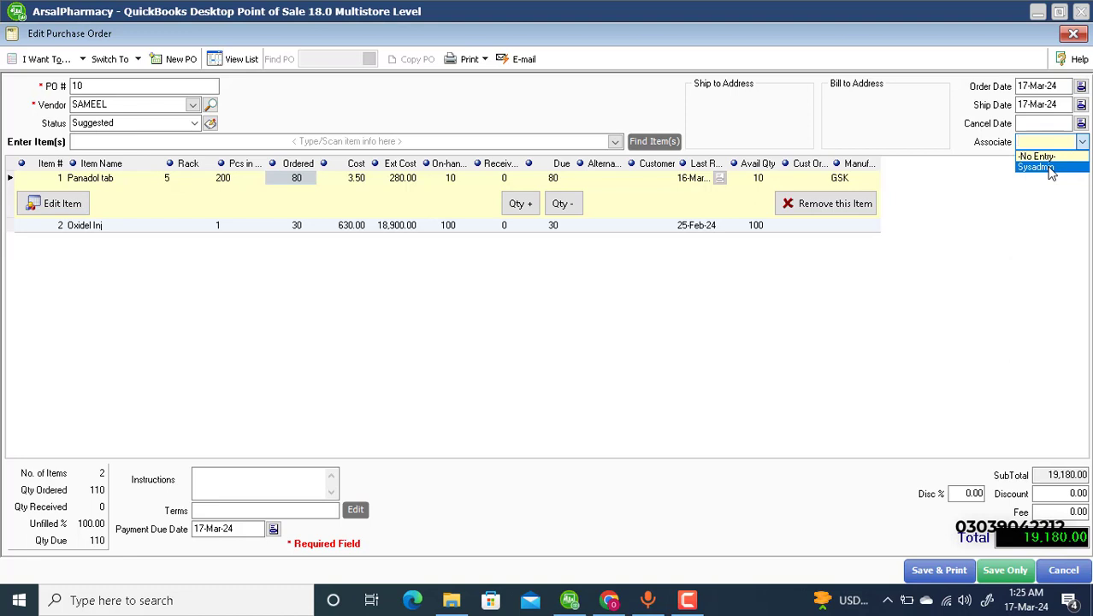
{"action": "left_click", "coordinate": [1050, 167]}
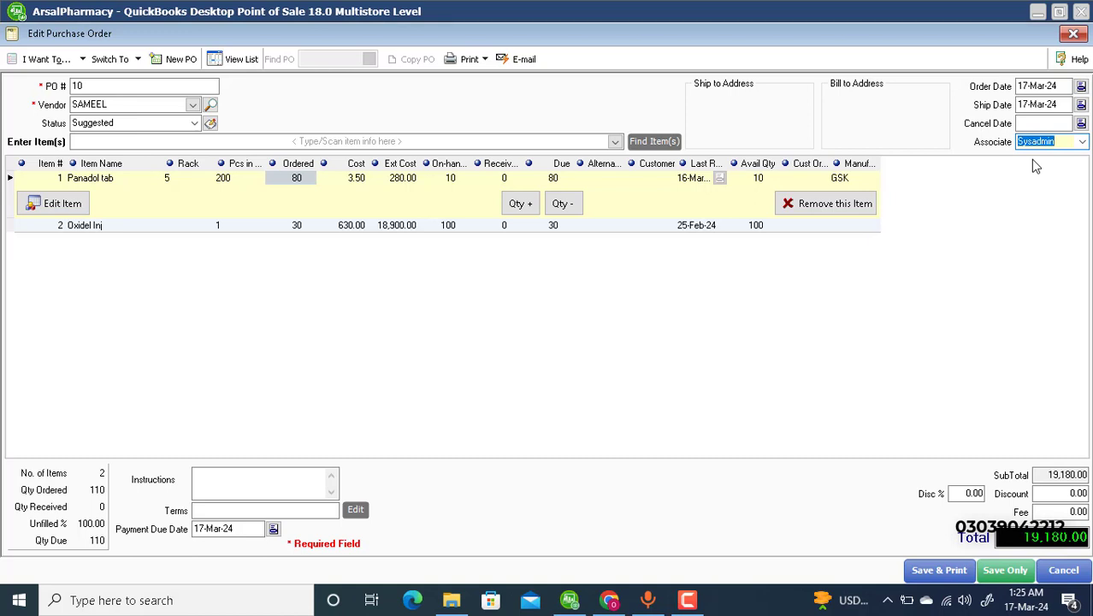
Add Nims to the purchase order with a quantity of 10, and remove that item from the order again
{"action": "left_click", "coordinate": [444, 141]}
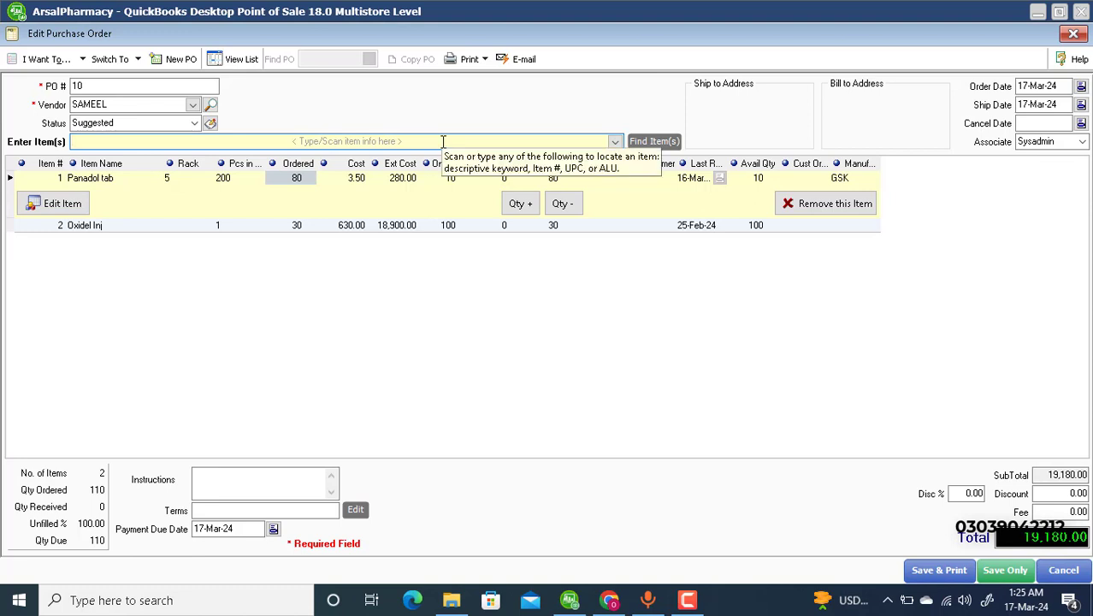
{"action": "type", "text": "nim"}
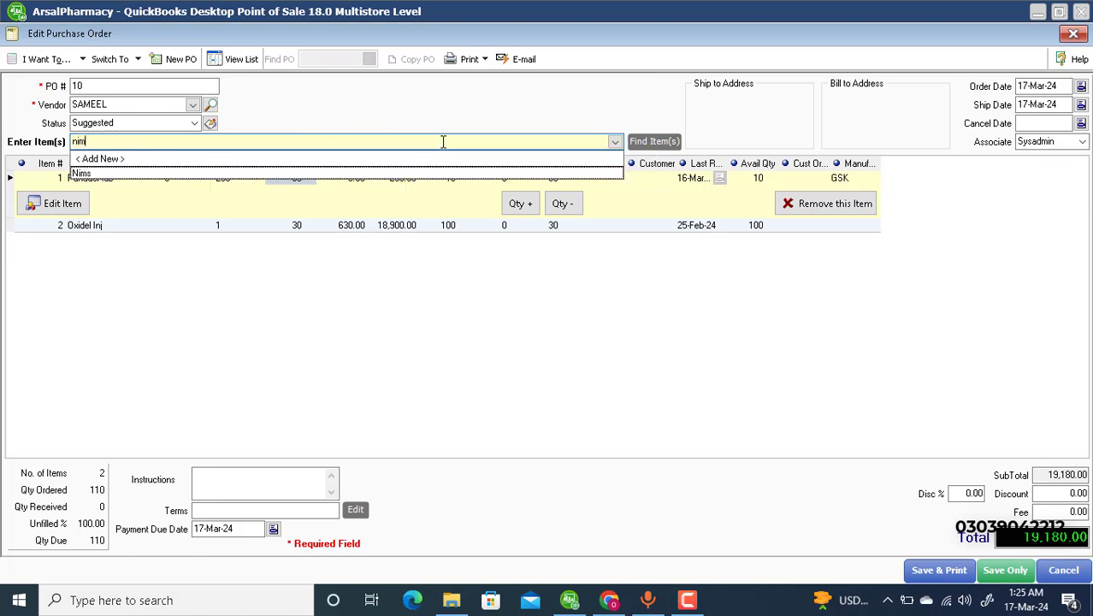
{"action": "key", "text": "Down"}
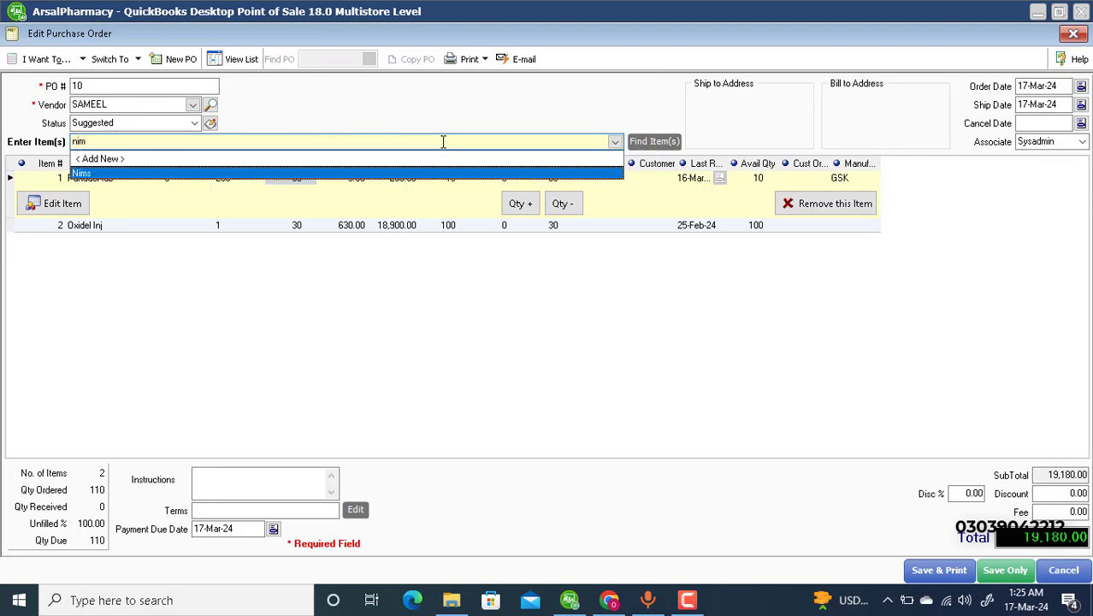
{"action": "key", "text": "Return"}
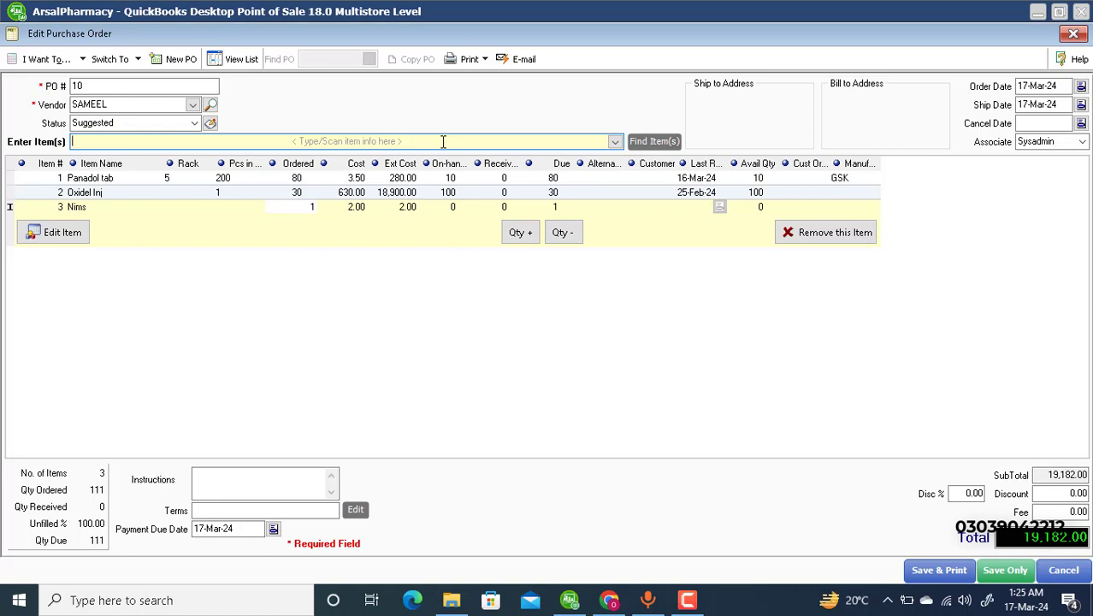
{"action": "key", "text": "F2"}
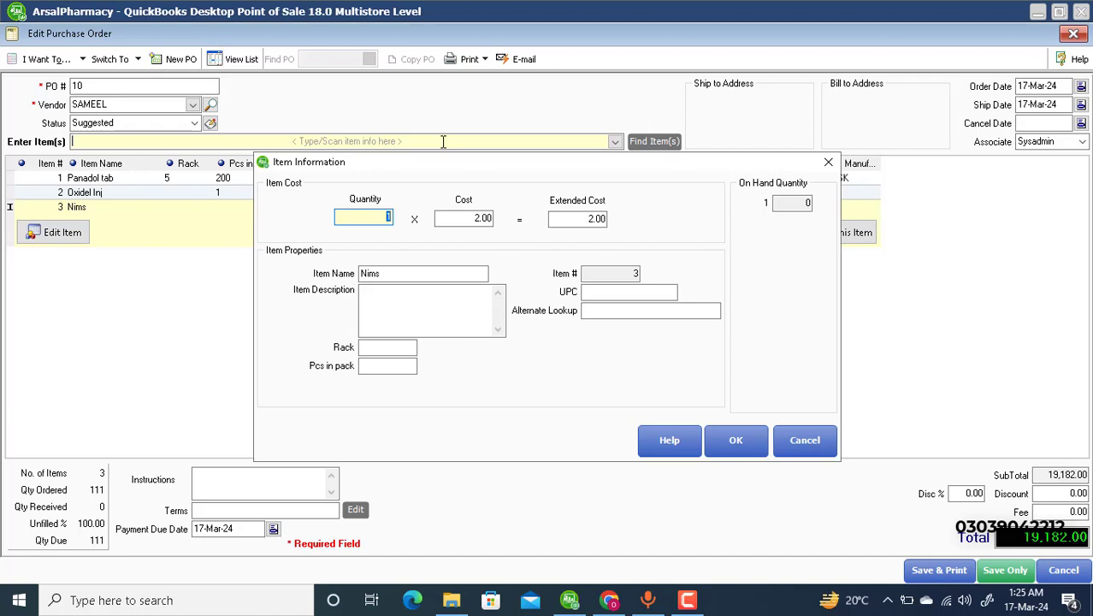
{"action": "type", "text": "10"}
{"action": "key", "text": "Return"}
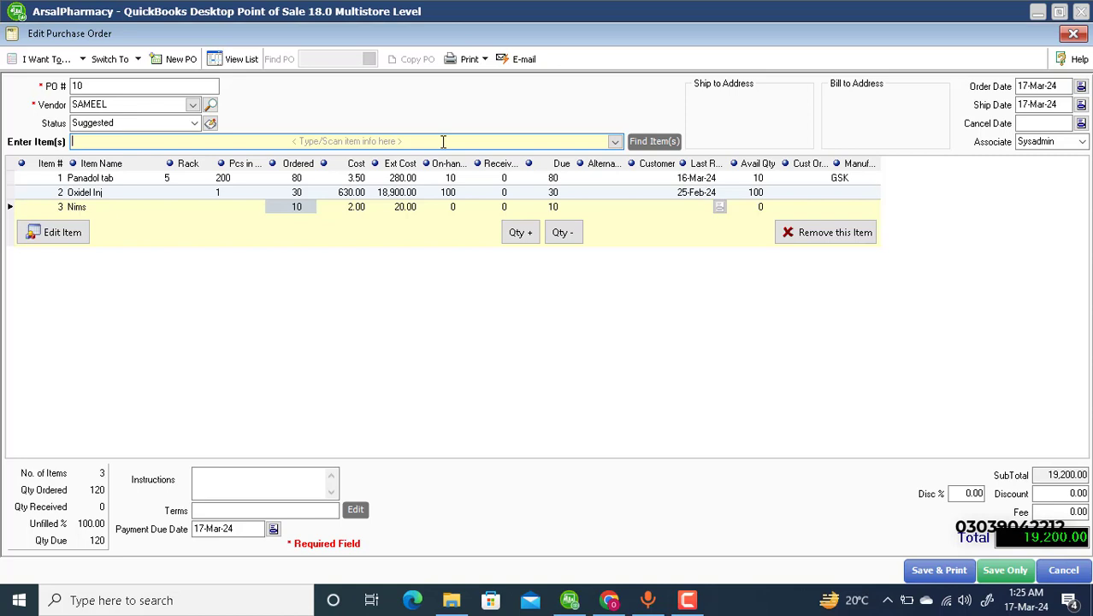
{"action": "left_click", "coordinate": [858, 236]}
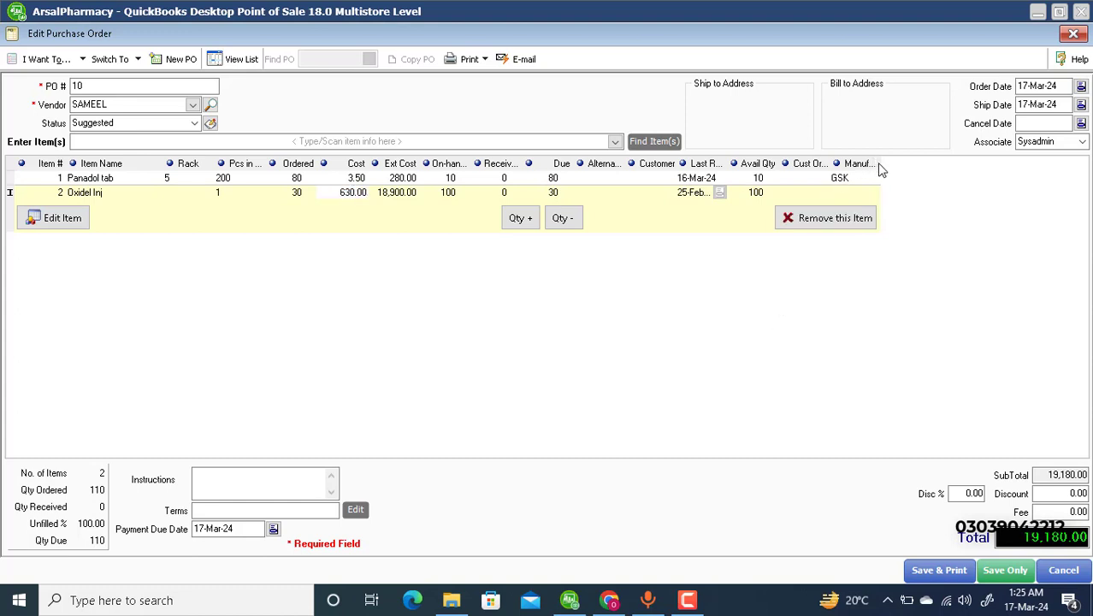
Widen the Manufacturer column, change the order's status to Open, and save it without printing
{"action": "left_click_drag", "start_coordinate": [877, 163], "coordinate": [918, 171]}
{"action": "left_click", "coordinate": [853, 198]}
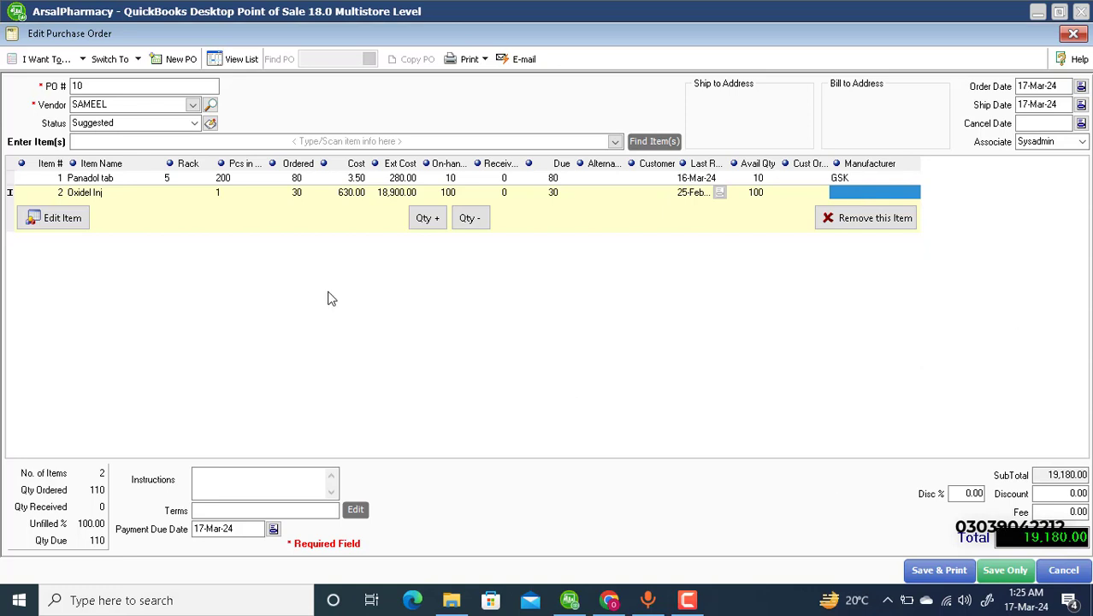
{"action": "left_click", "coordinate": [196, 123]}
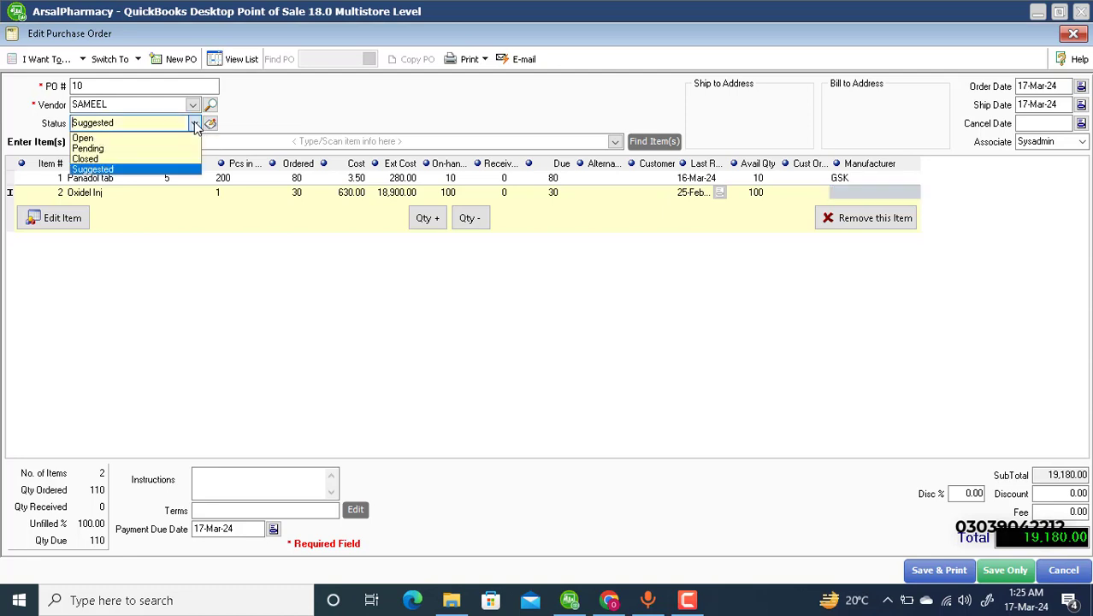
{"action": "left_click", "coordinate": [120, 139]}
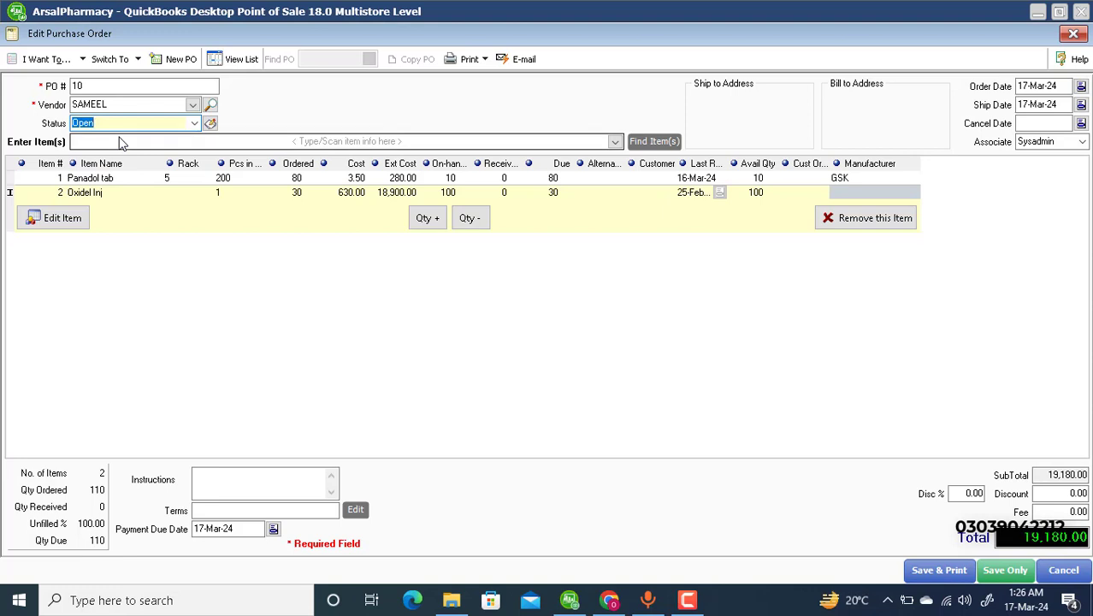
{"action": "left_click", "coordinate": [1003, 571]}
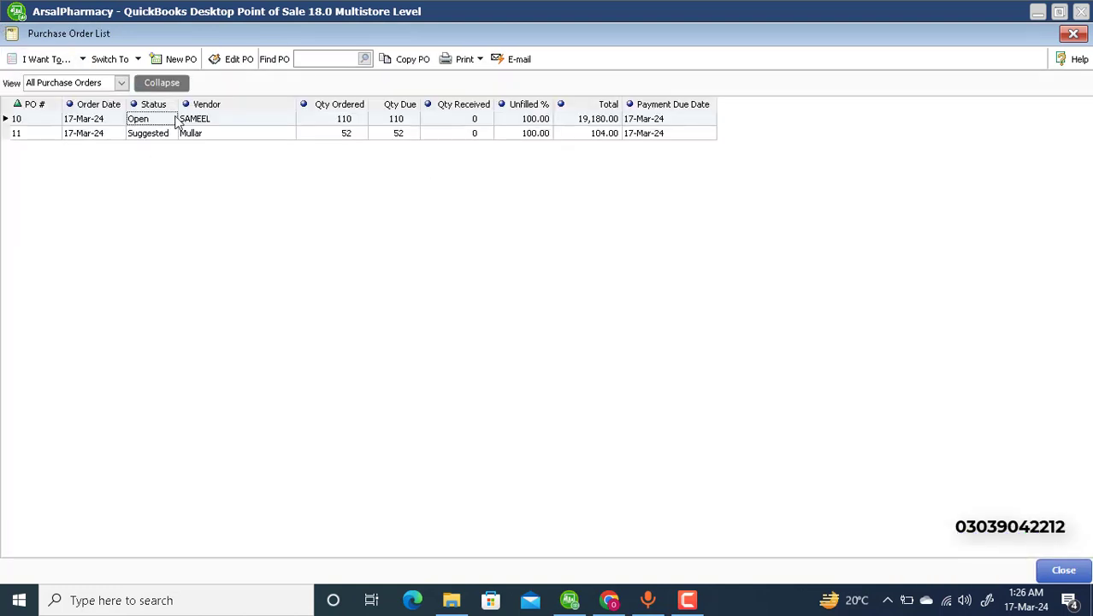
In the remaining suggested order, set the ordered quantity of Nims to 40, change the status to Open, and save without printing
{"action": "double_click", "coordinate": [162, 139]}
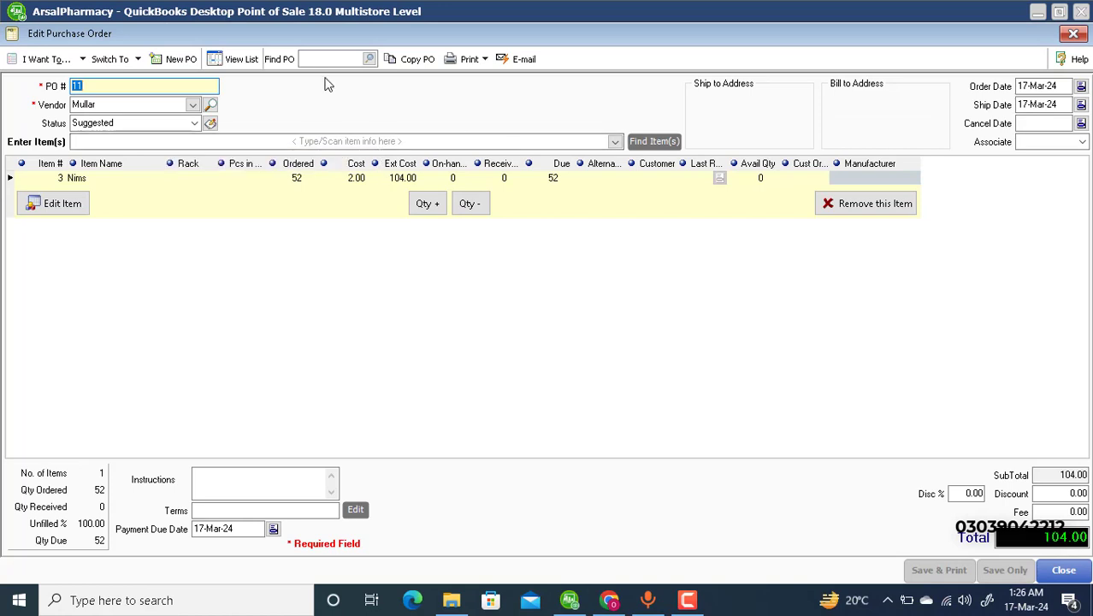
{"action": "left_click", "coordinate": [300, 180]}
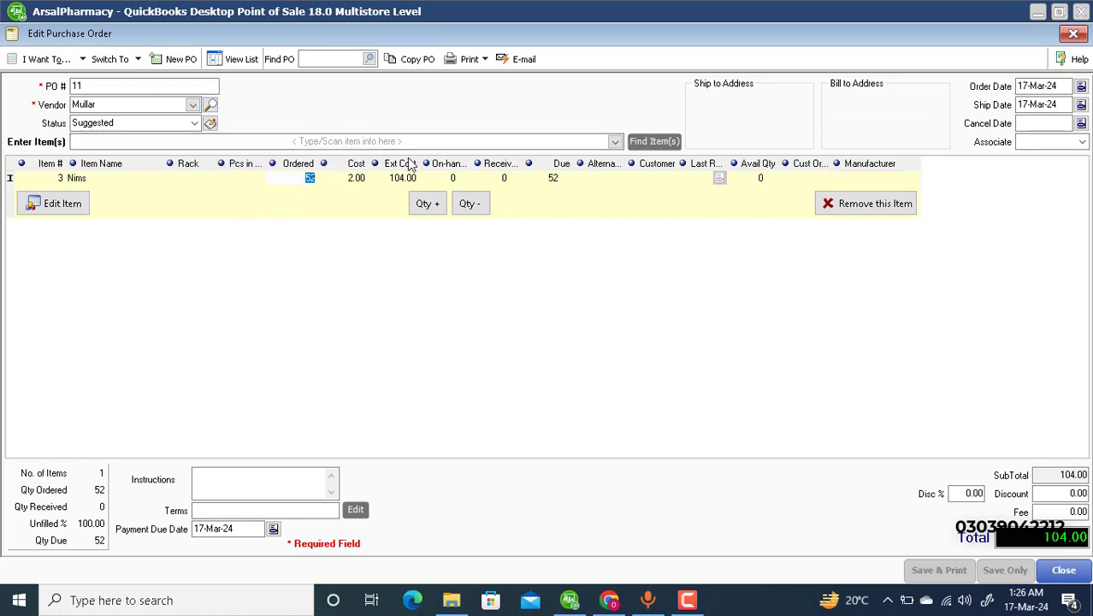
{"action": "type", "text": "40"}
{"action": "left_click", "coordinate": [195, 124]}
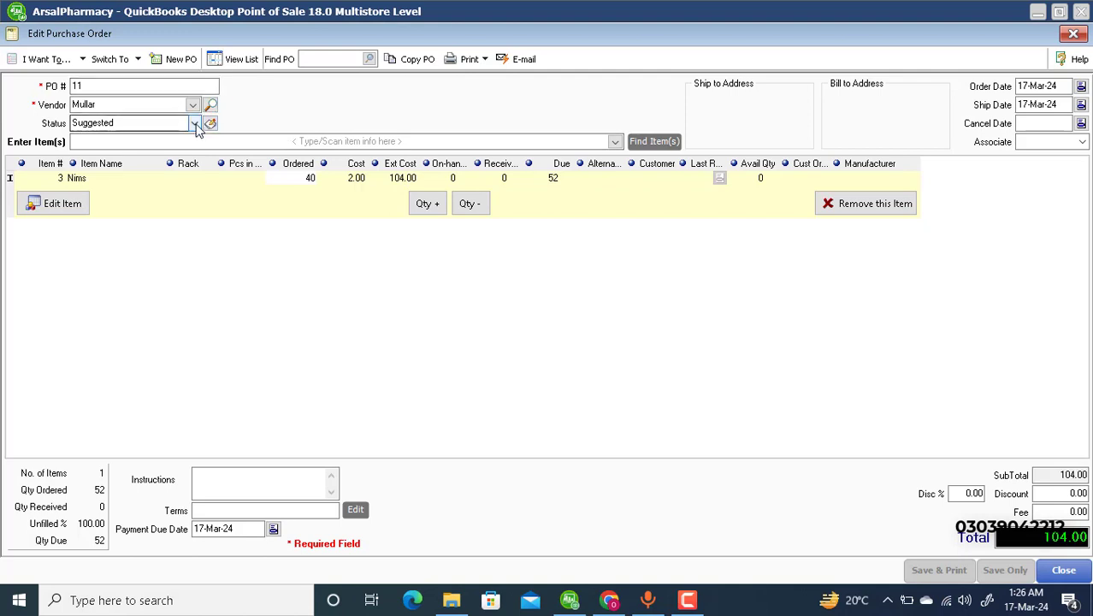
{"action": "left_click", "coordinate": [83, 138]}
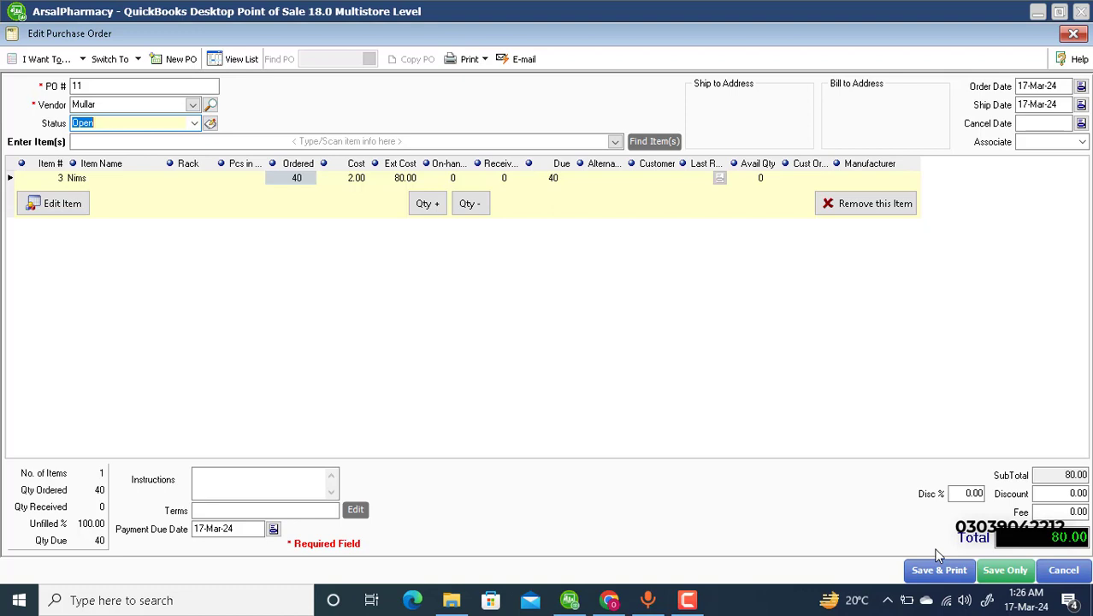
{"action": "left_click", "coordinate": [1000, 571]}
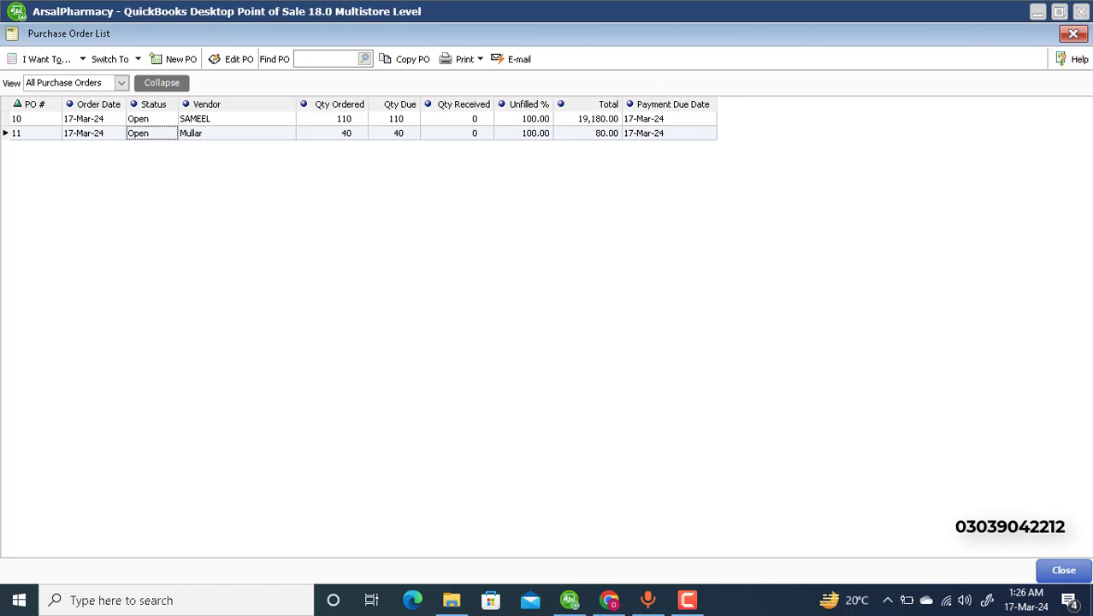
Return to the home navigator and view the open purchase orders from there
{"action": "left_click", "coordinate": [1074, 34]}
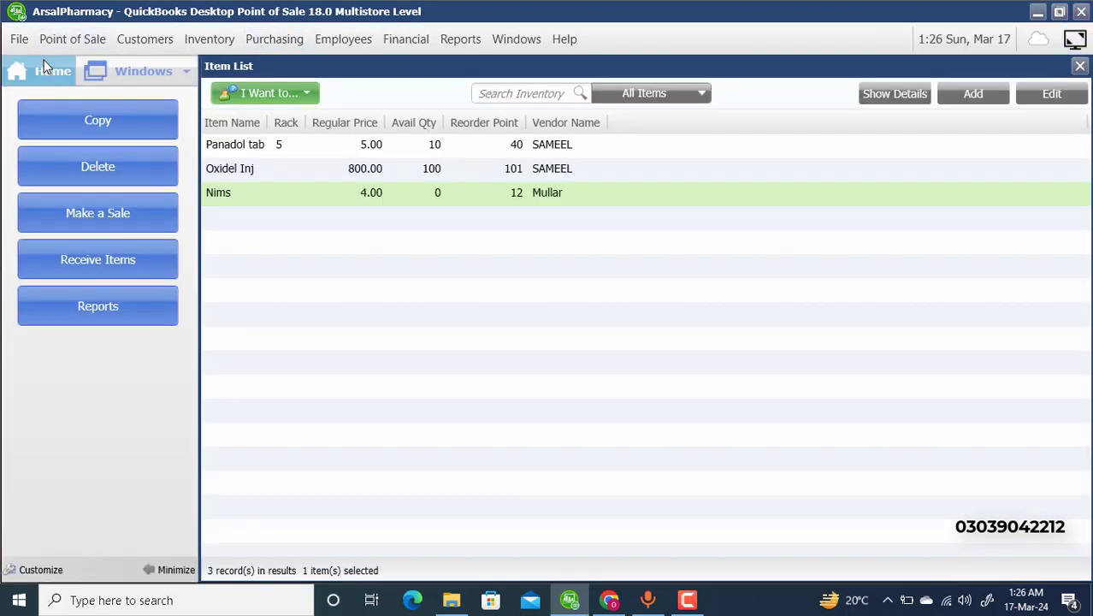
{"action": "left_click", "coordinate": [46, 74]}
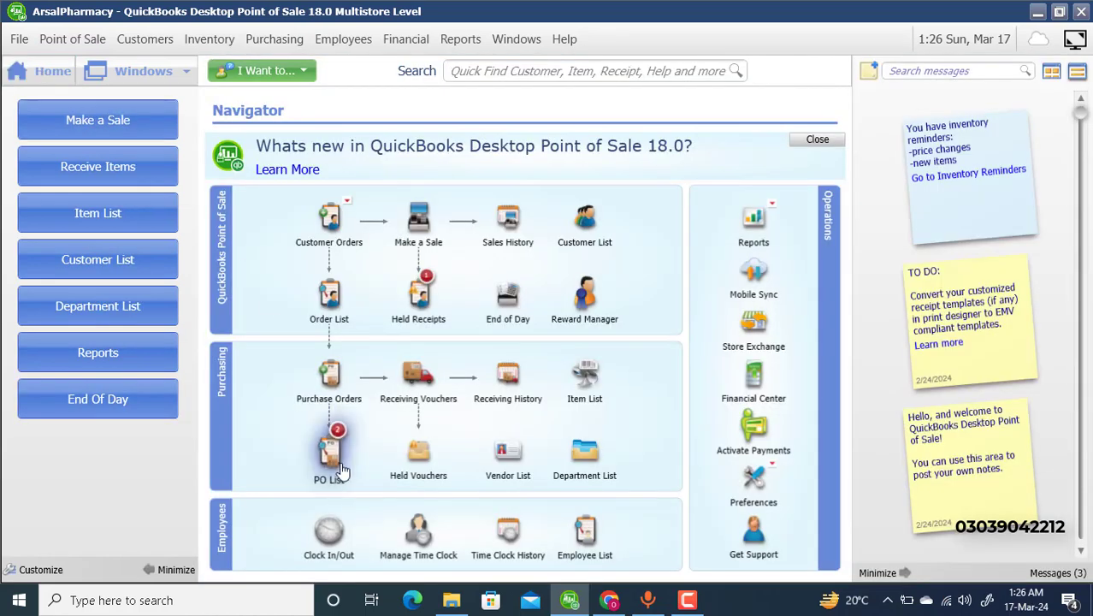
{"action": "mouse_move", "coordinate": [330, 451]}
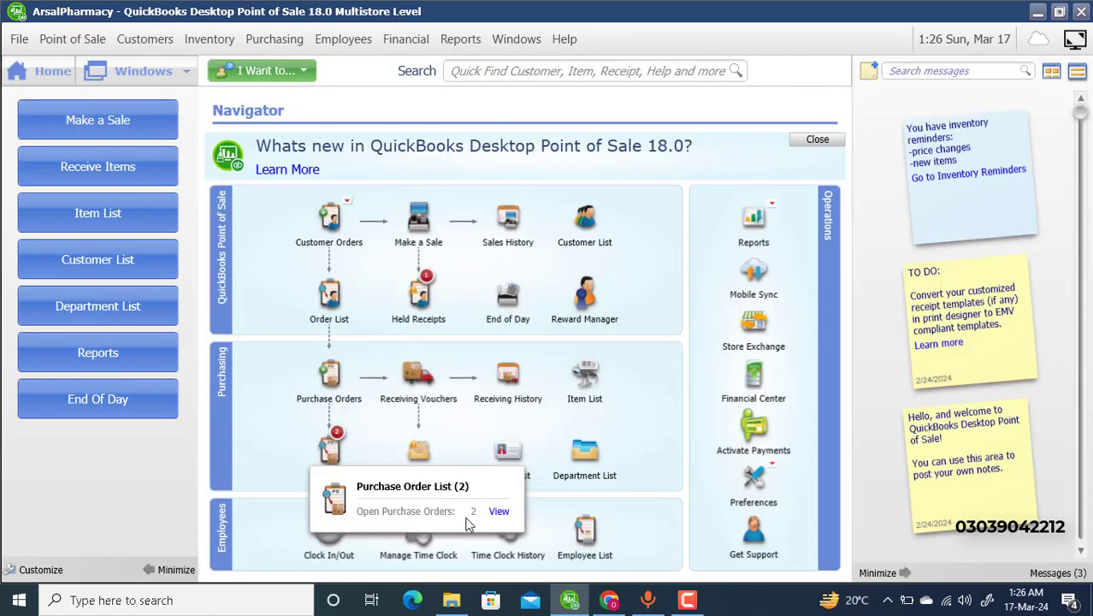
{"action": "left_click", "coordinate": [496, 511]}
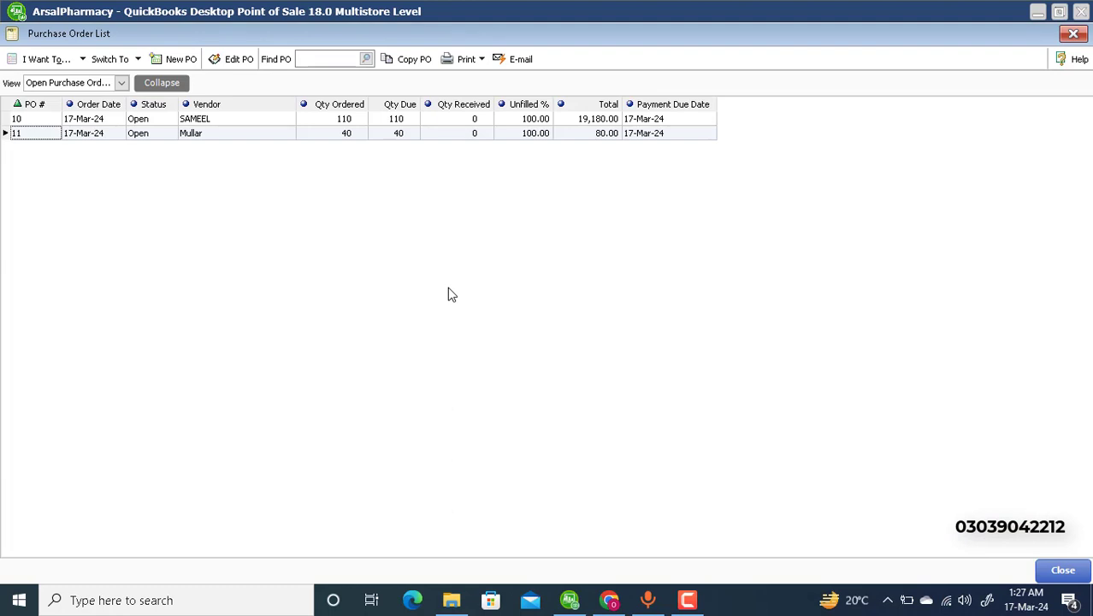
Run the On Order - Summary purchasing report from the open purchase order list
{"action": "left_click", "coordinate": [71, 62]}
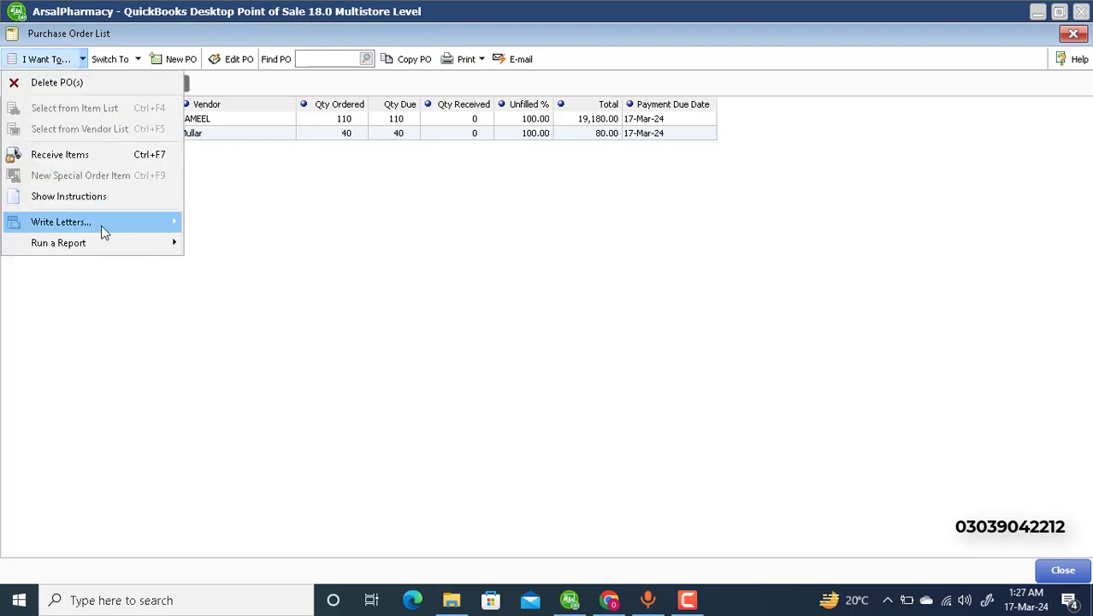
{"action": "mouse_move", "coordinate": [103, 246]}
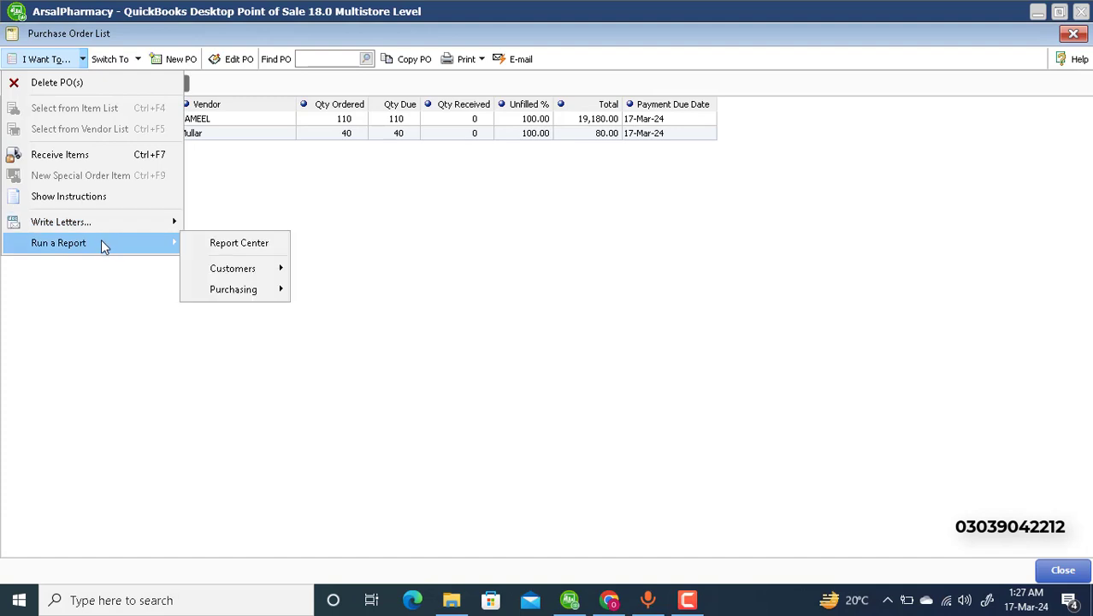
{"action": "mouse_move", "coordinate": [239, 294]}
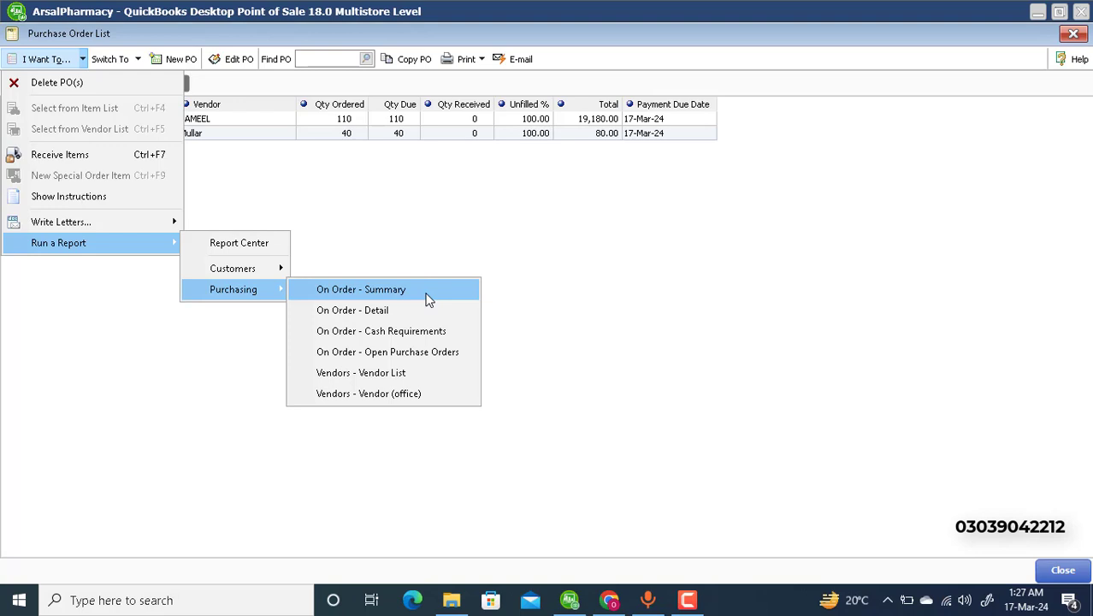
{"action": "key", "text": "Down"}
{"action": "key", "text": "Down"}
{"action": "key", "text": "Down"}
{"action": "left_click", "coordinate": [351, 290]}
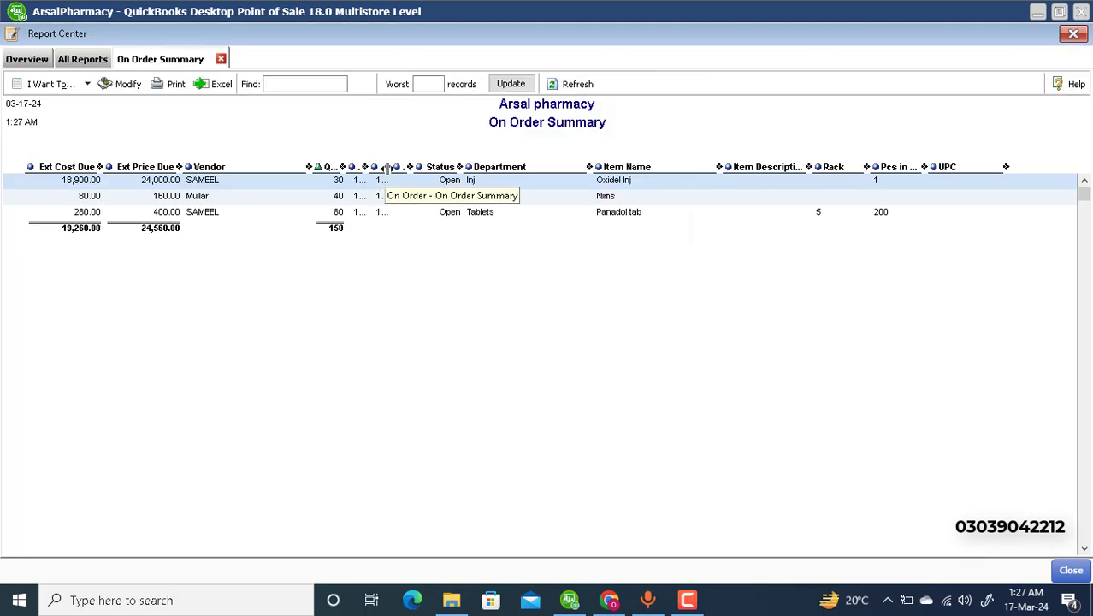
Widen the Order Date and Qty Due columns, and reorder the report to start with Vendor, Order Date, Item Name, Qty Due
{"action": "left_click_drag", "start_coordinate": [387, 167], "coordinate": [424, 166]}
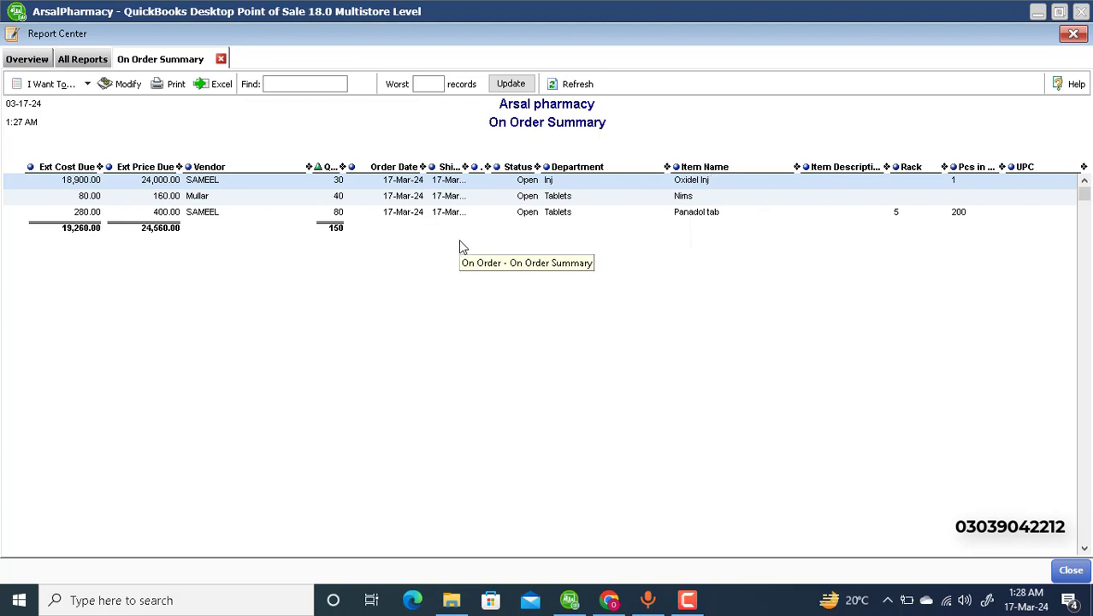
{"action": "left_click_drag", "start_coordinate": [225, 167], "coordinate": [45, 167]}
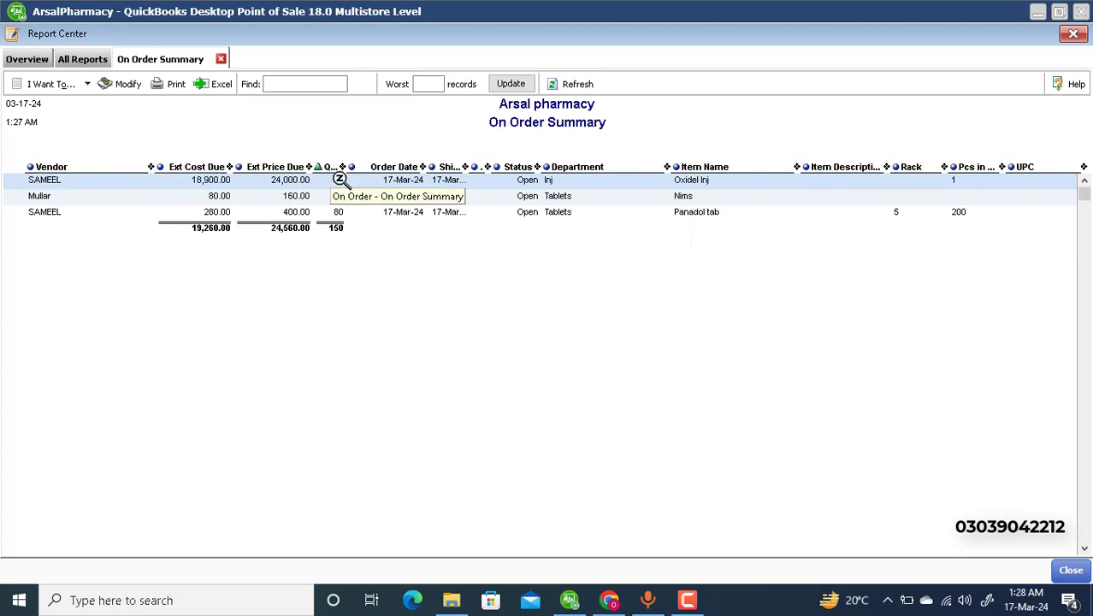
{"action": "left_click_drag", "start_coordinate": [344, 167], "coordinate": [370, 168]}
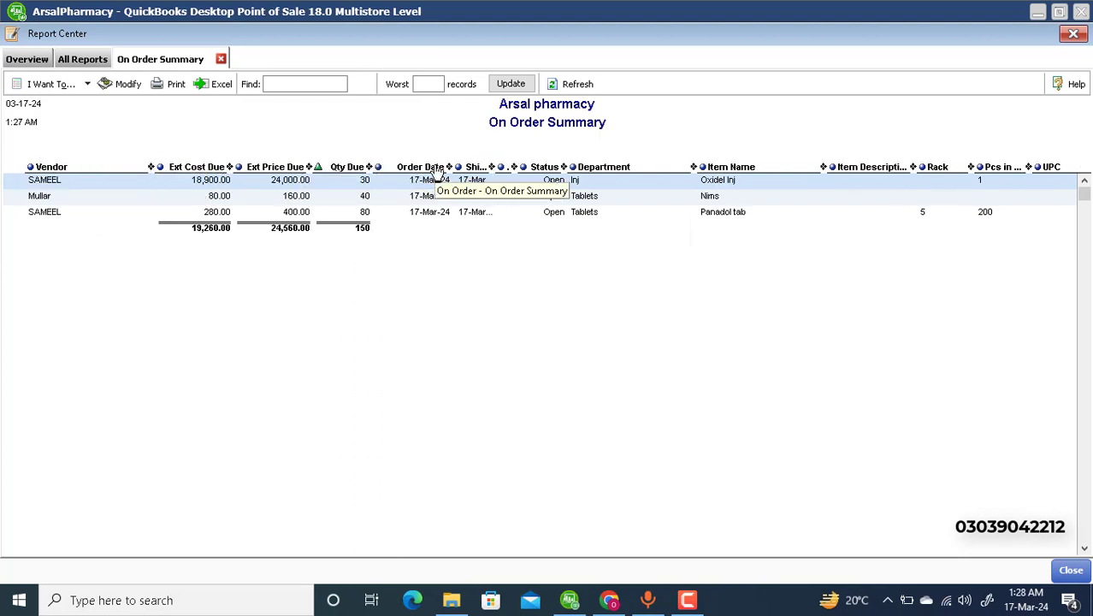
{"action": "left_click_drag", "start_coordinate": [439, 170], "coordinate": [209, 188]}
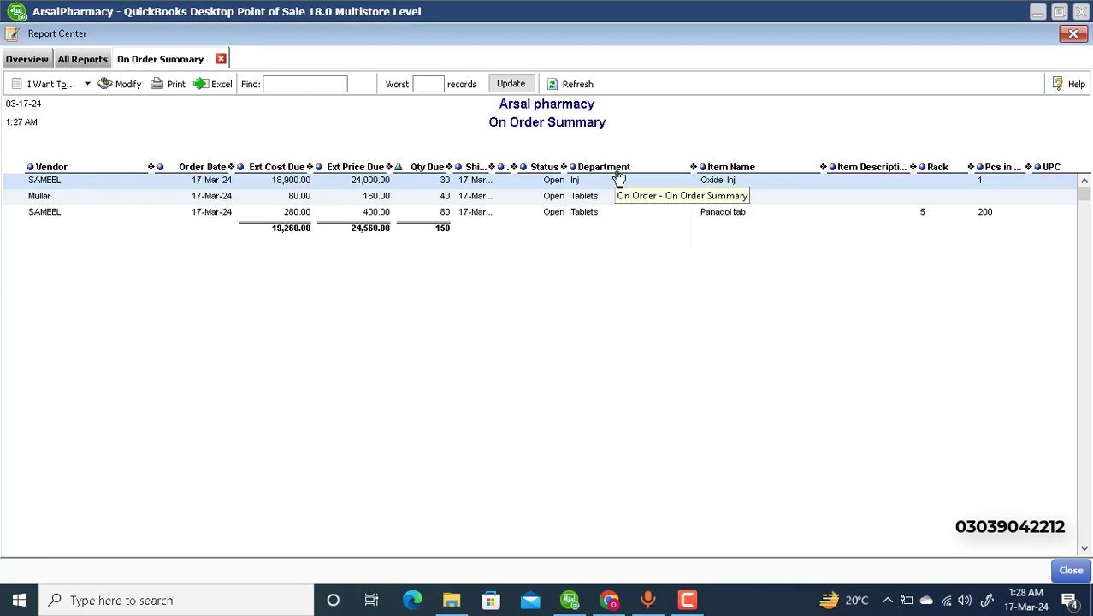
{"action": "left_click_drag", "start_coordinate": [726, 167], "coordinate": [289, 195]}
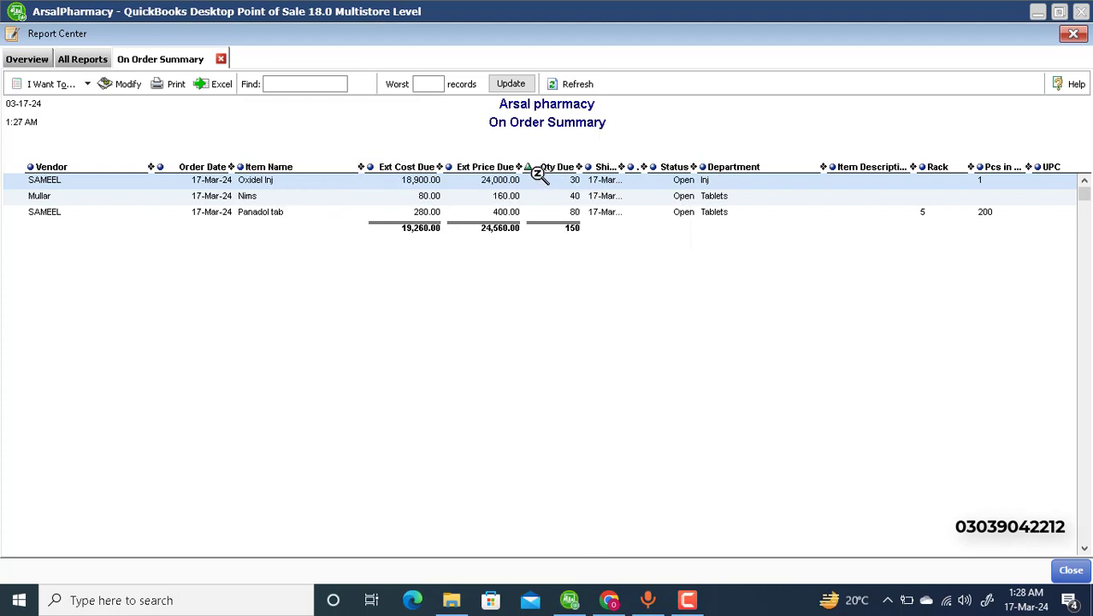
{"action": "left_click_drag", "start_coordinate": [558, 171], "coordinate": [399, 179]}
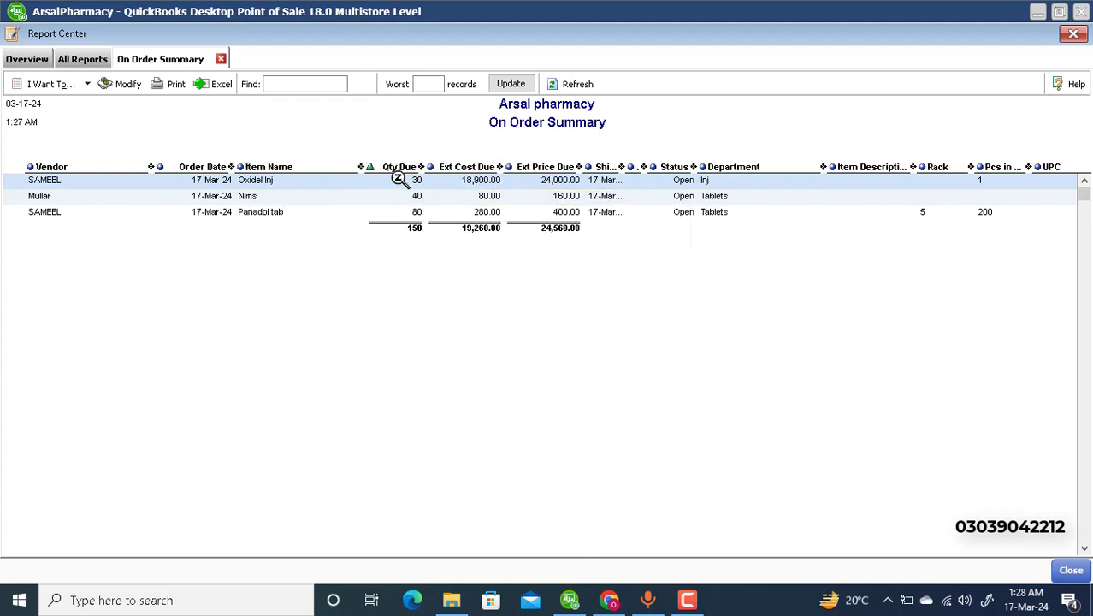
Remove the Ship Date, Cancel Date, Department, Item Description, Rack and UPC columns from the report and rerun it
{"action": "left_click", "coordinate": [127, 85]}
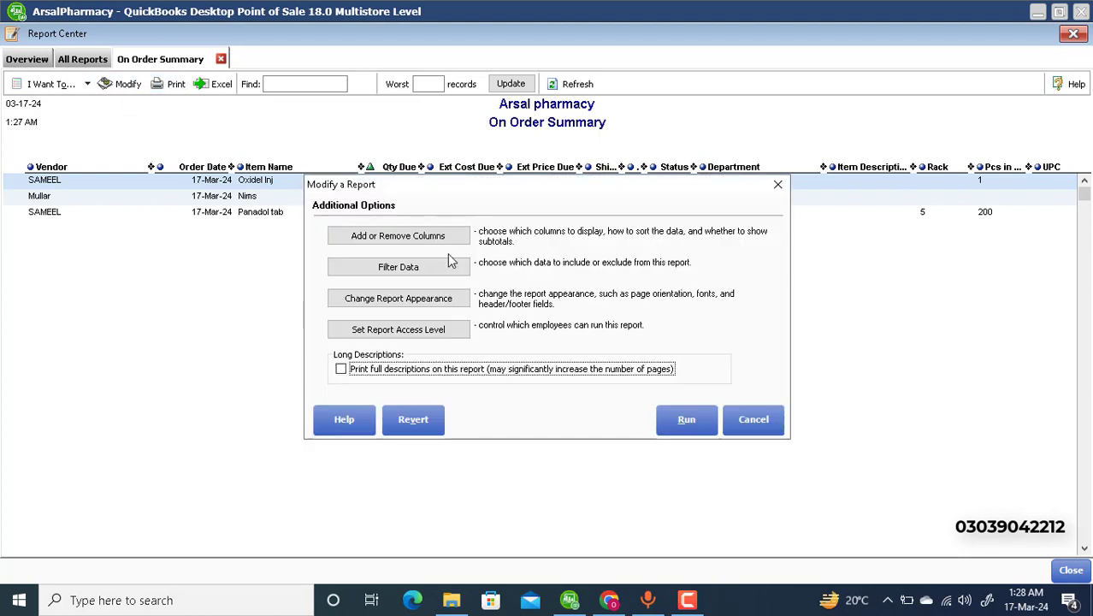
{"action": "left_click", "coordinate": [438, 247]}
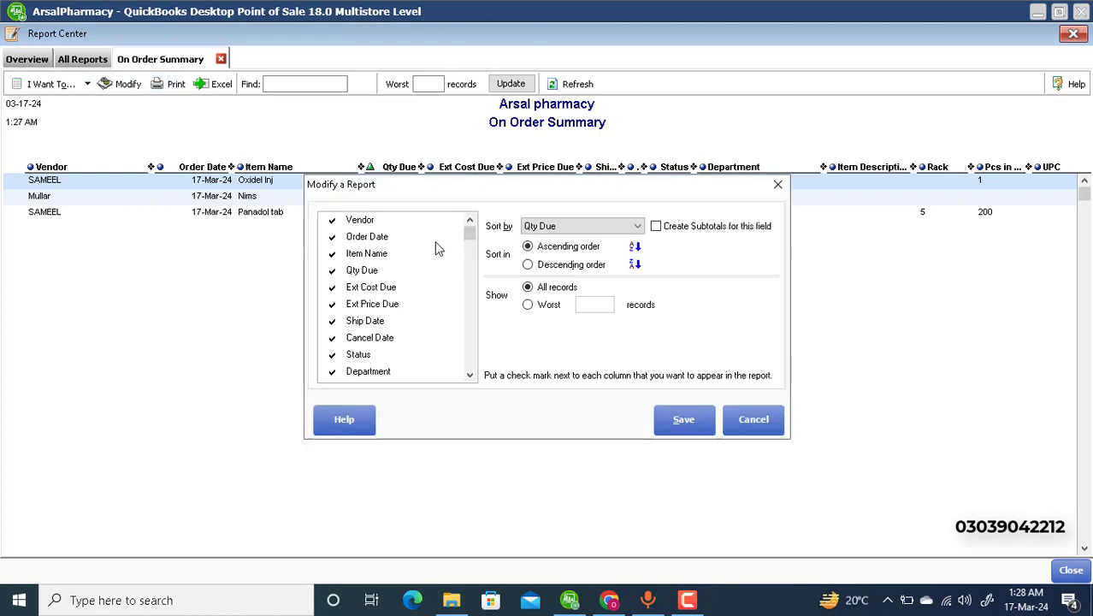
{"action": "left_click", "coordinate": [331, 320]}
{"action": "left_click", "coordinate": [332, 337]}
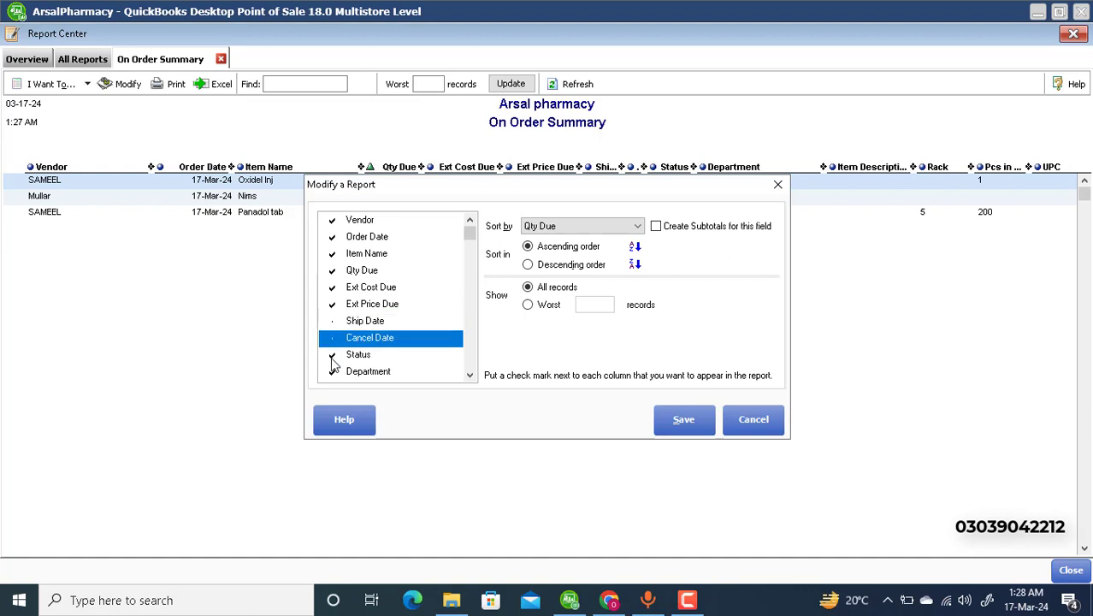
{"action": "left_click", "coordinate": [332, 373]}
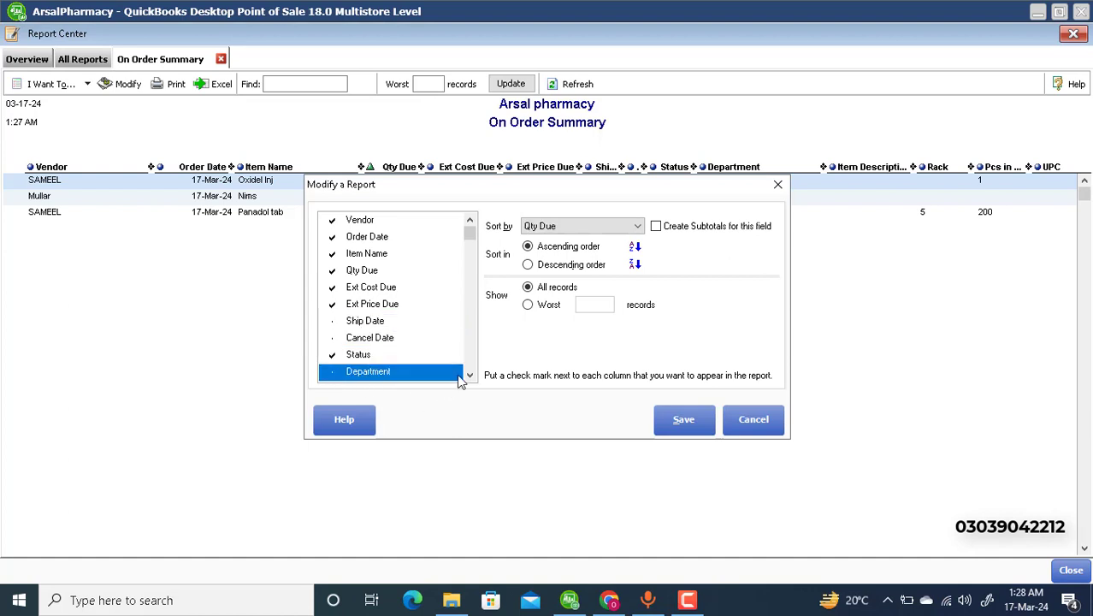
{"action": "left_click", "coordinate": [469, 374]}
{"action": "left_click", "coordinate": [469, 376]}
{"action": "left_click", "coordinate": [470, 376]}
{"action": "left_click", "coordinate": [469, 376]}
{"action": "left_click", "coordinate": [469, 376]}
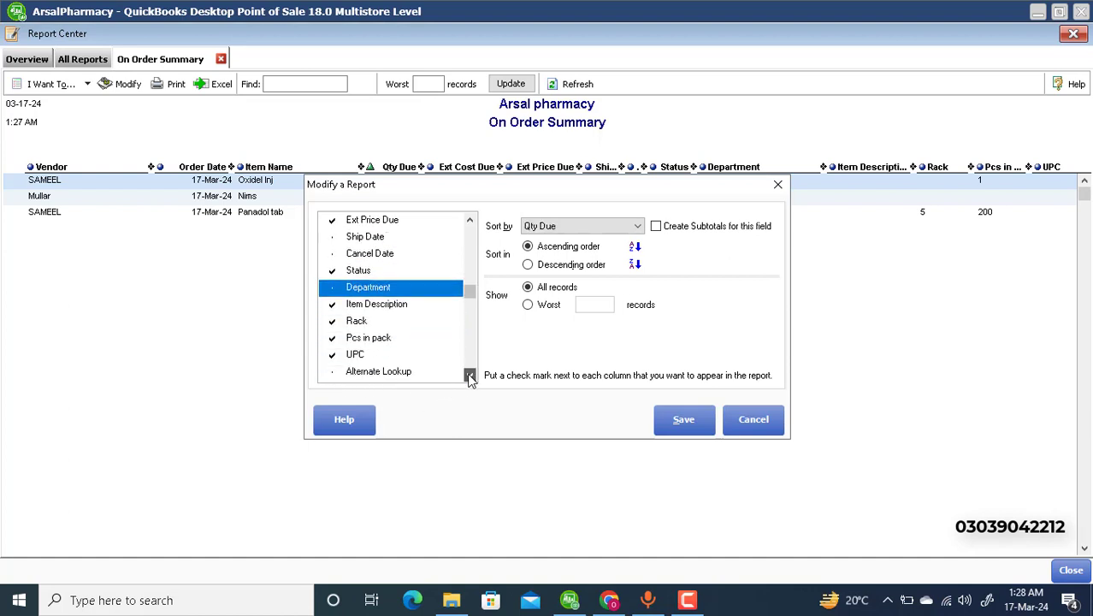
{"action": "left_click", "coordinate": [333, 321]}
{"action": "left_click", "coordinate": [333, 304]}
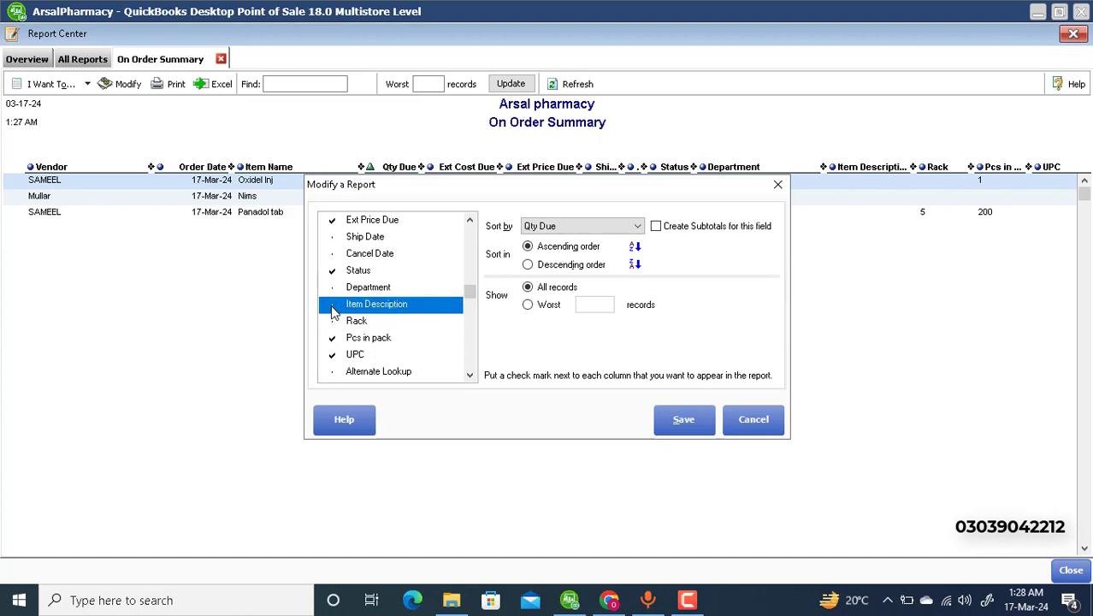
{"action": "left_click", "coordinate": [333, 357]}
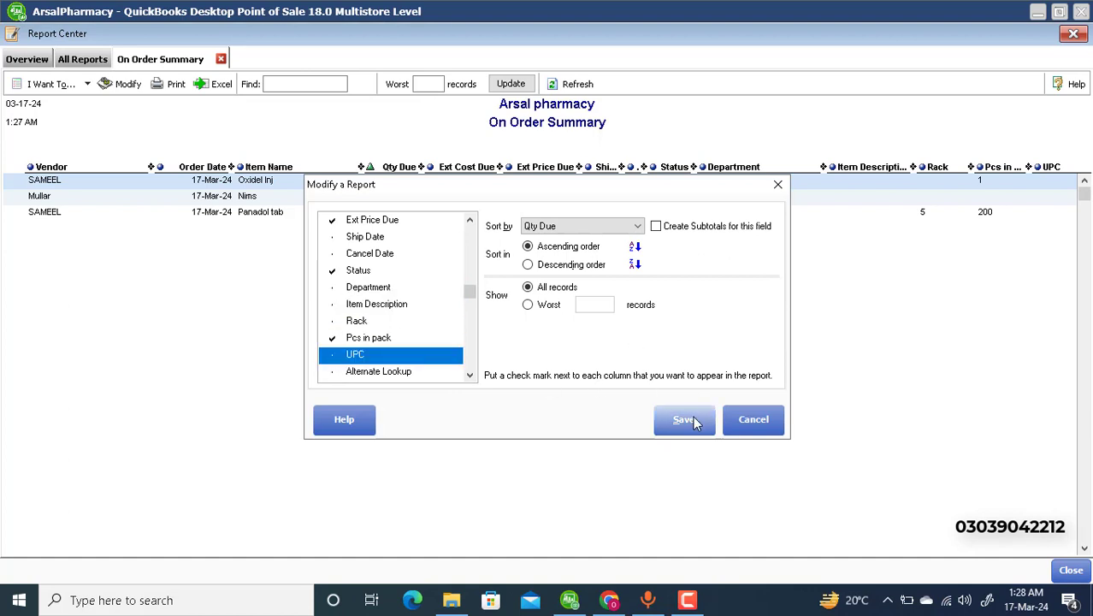
{"action": "left_click", "coordinate": [688, 419]}
{"action": "left_click", "coordinate": [688, 420]}
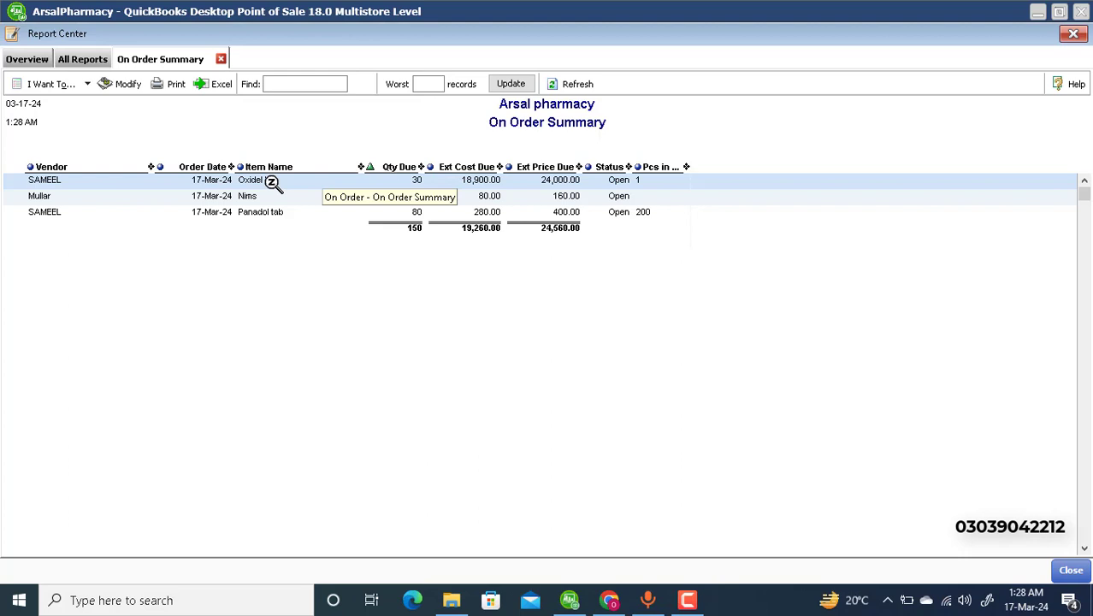
Remove the Item Name and Pcs in pack columns from the On Order Summary so it groups by vendor
{"action": "left_click", "coordinate": [112, 84]}
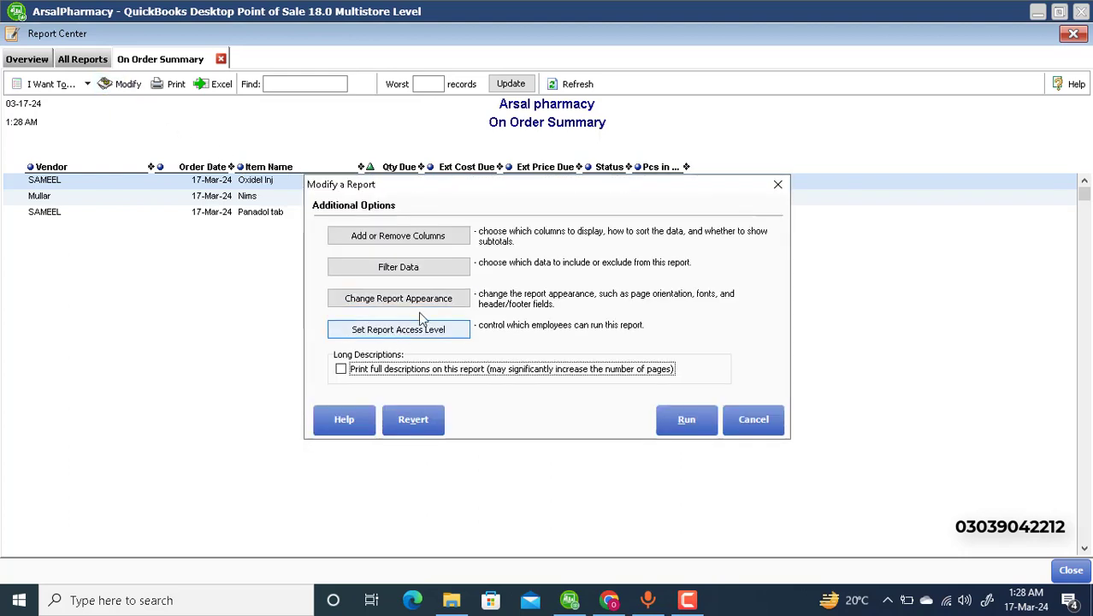
{"action": "left_click", "coordinate": [420, 242]}
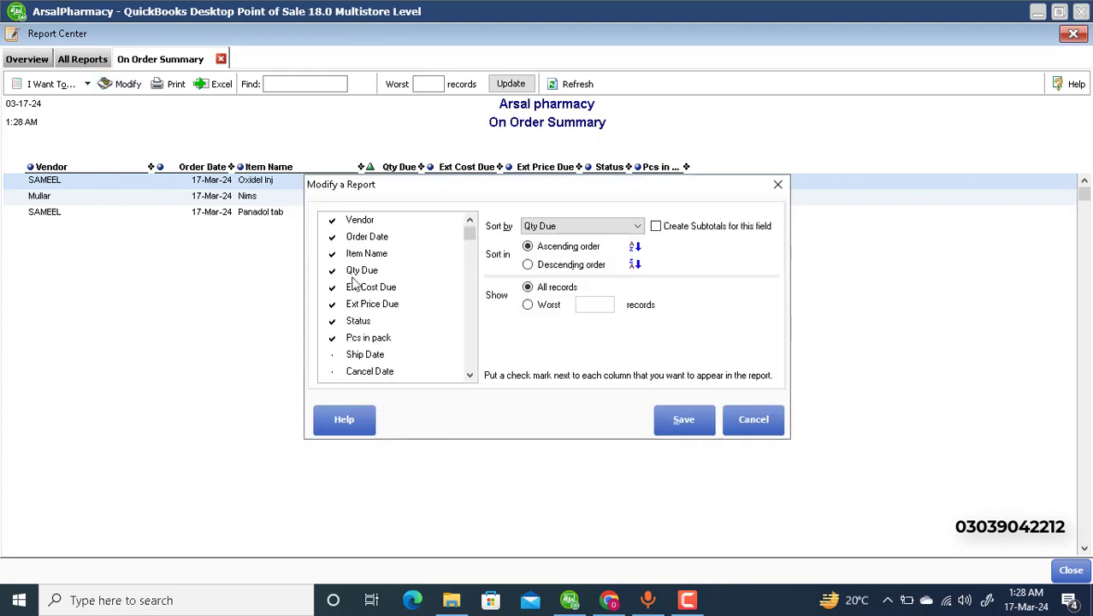
{"action": "left_click", "coordinate": [333, 254]}
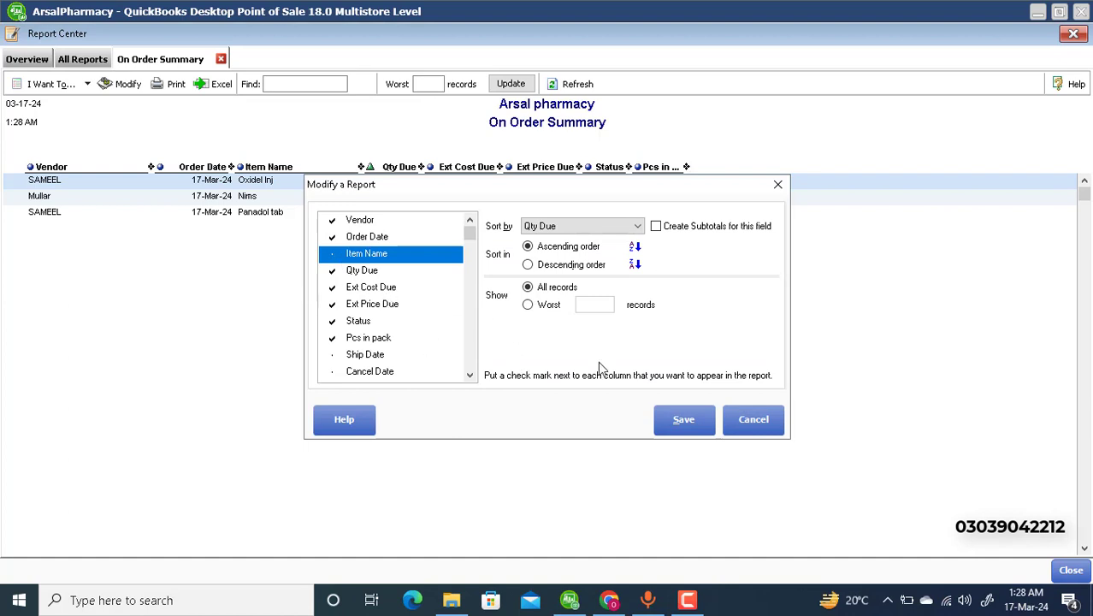
{"action": "left_click", "coordinate": [684, 423]}
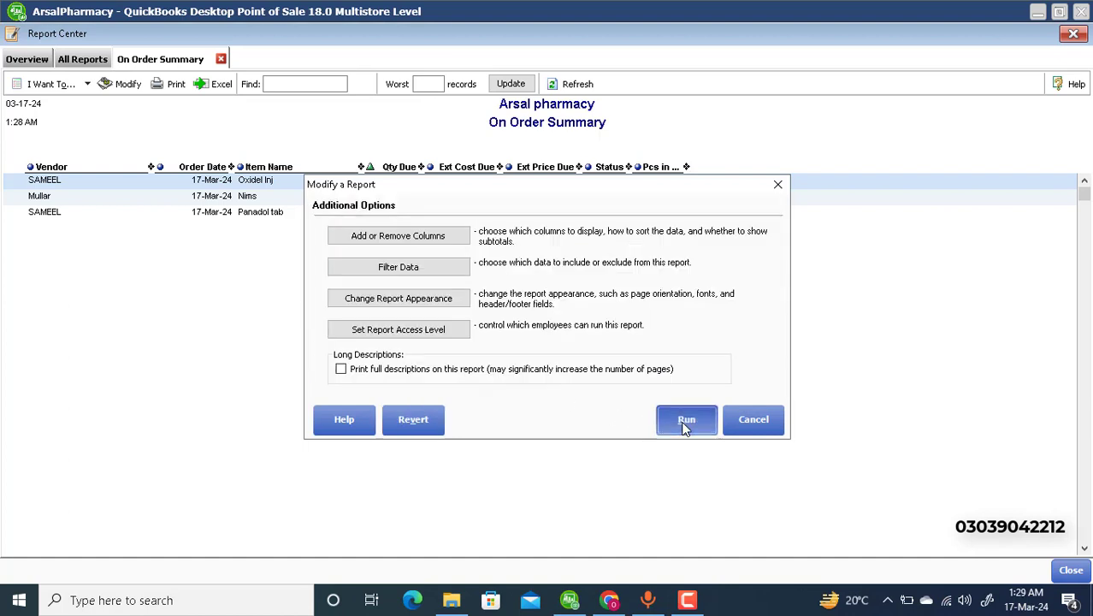
{"action": "left_click", "coordinate": [687, 420]}
{"action": "left_click", "coordinate": [126, 91]}
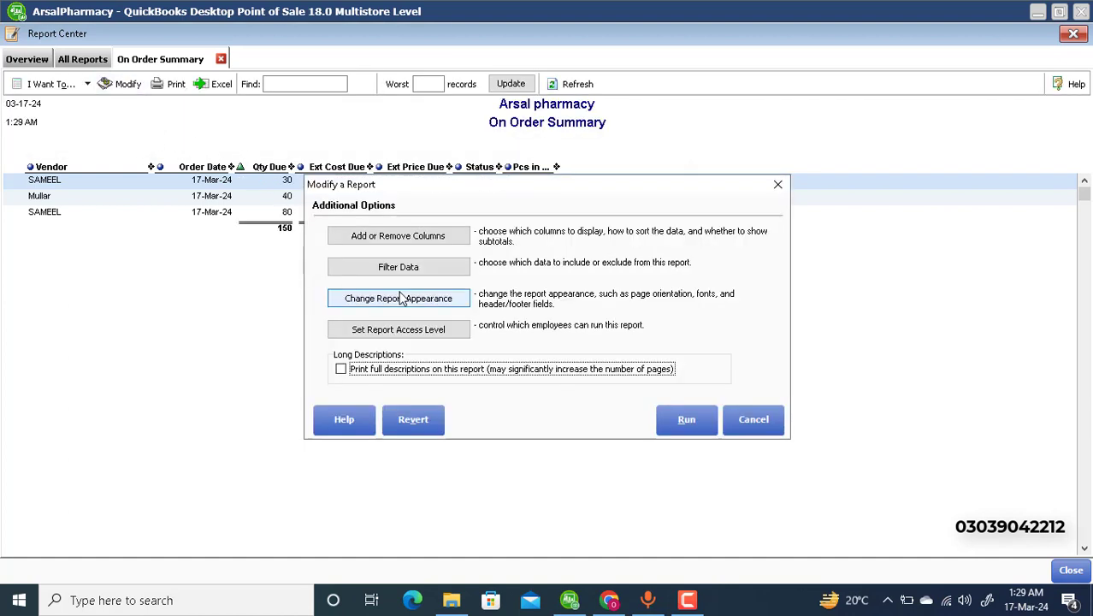
{"action": "left_click", "coordinate": [402, 236]}
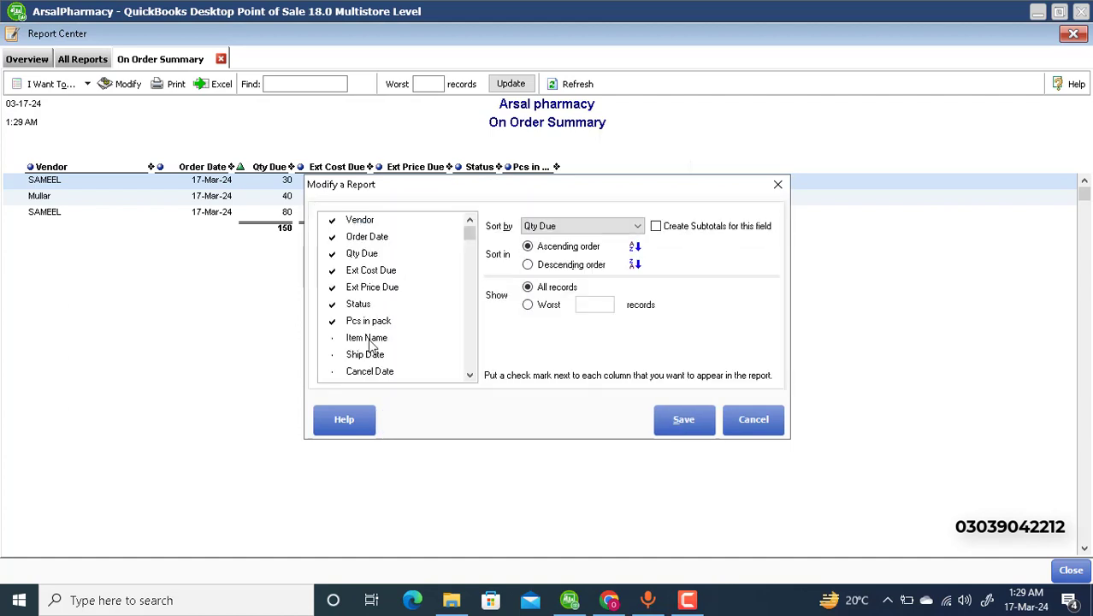
{"action": "left_click", "coordinate": [333, 323]}
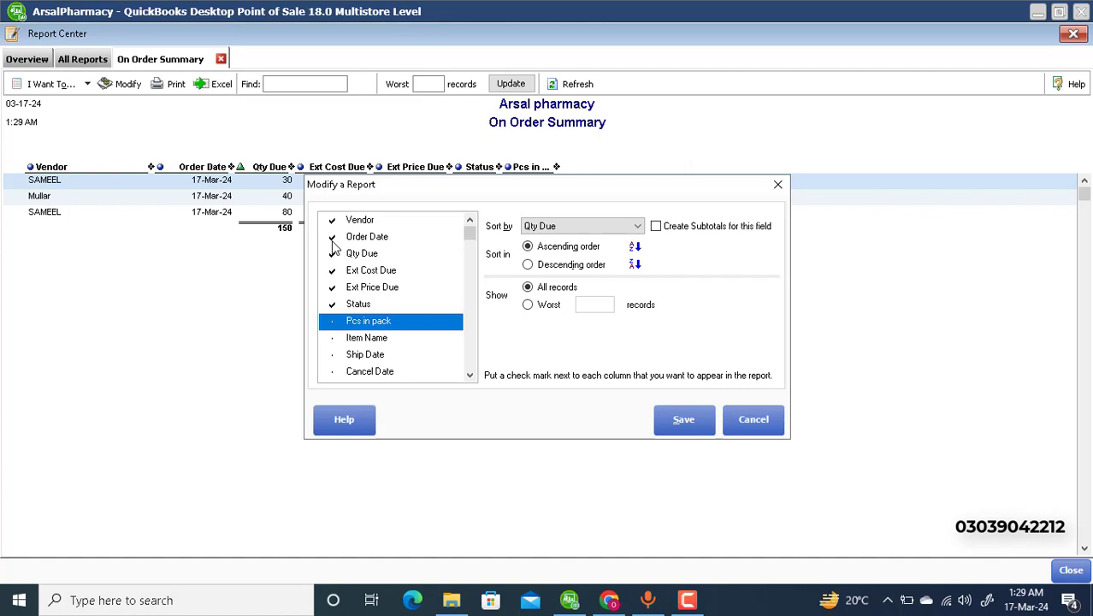
{"action": "left_click", "coordinate": [681, 419]}
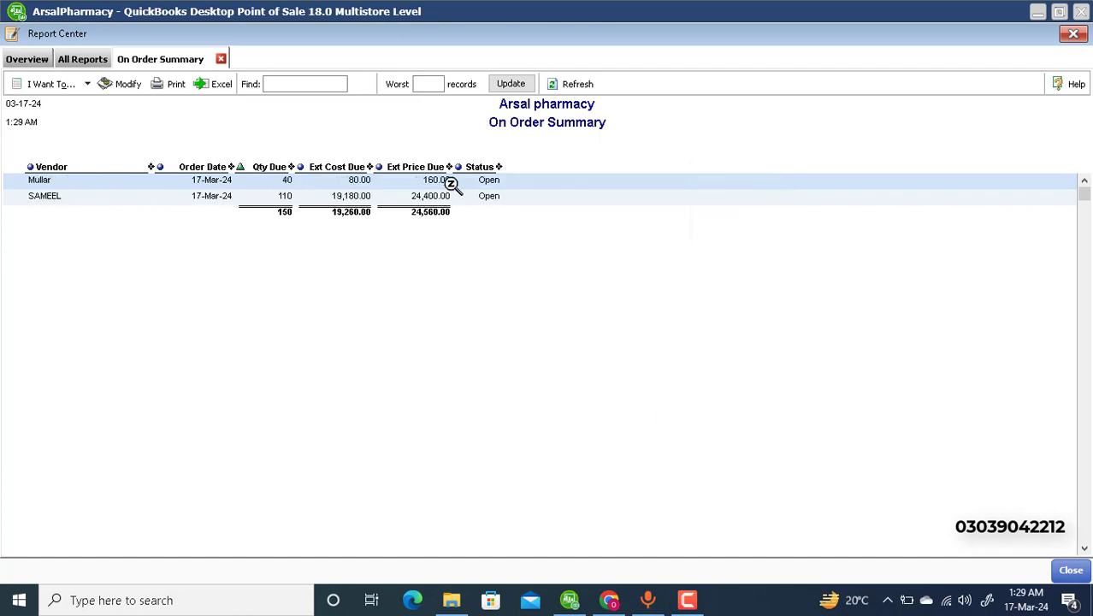
Open the purchase order detail for the vendor row with 110 units due and expand its item lines
{"action": "left_click", "coordinate": [376, 180]}
{"action": "left_click", "coordinate": [358, 197]}
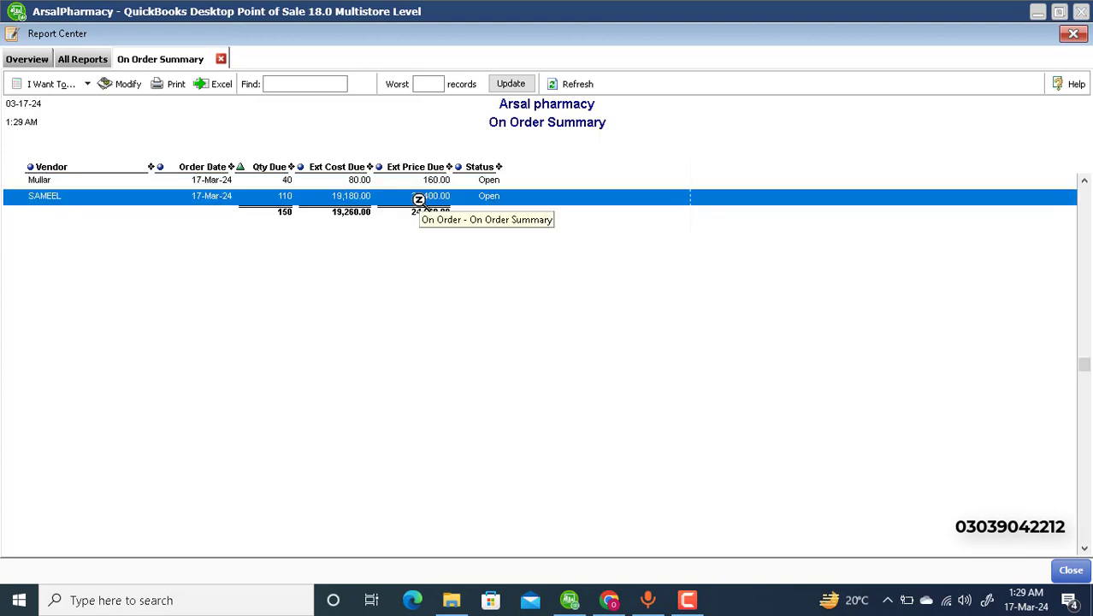
{"action": "double_click", "coordinate": [361, 195]}
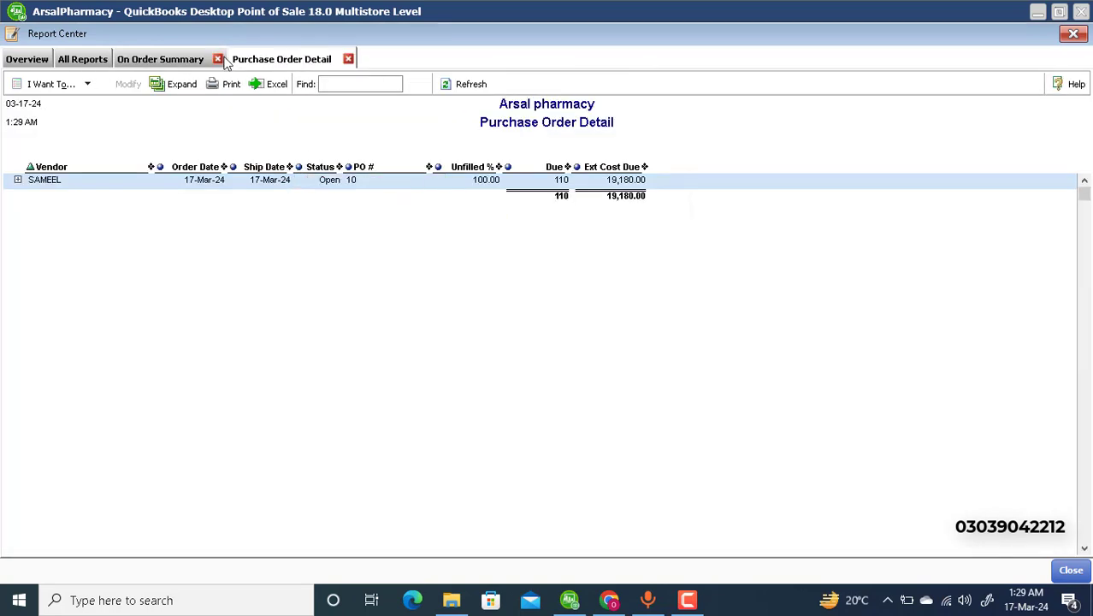
{"action": "left_click", "coordinate": [176, 84]}
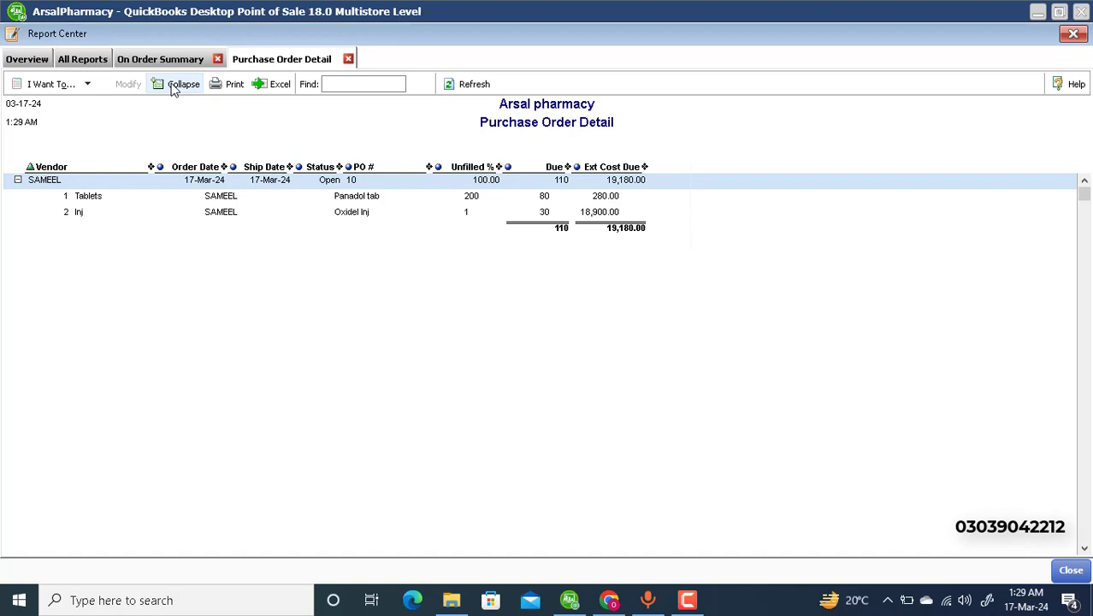
{"action": "left_click", "coordinate": [1072, 34]}
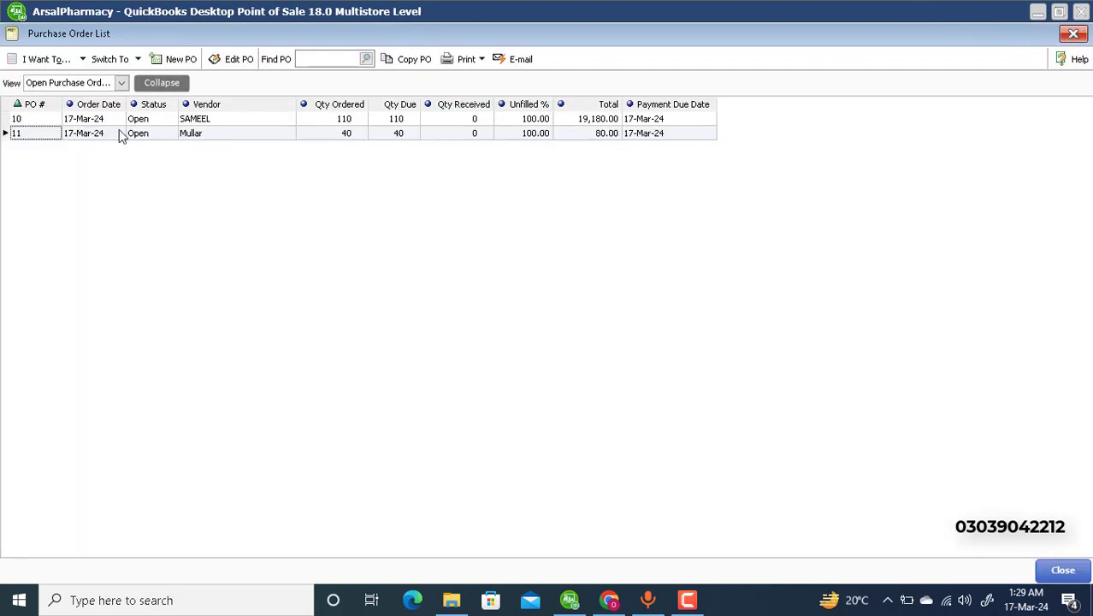
Close the purchase order list and reopen the open purchase orders from the home navigator
{"action": "left_click", "coordinate": [1073, 33]}
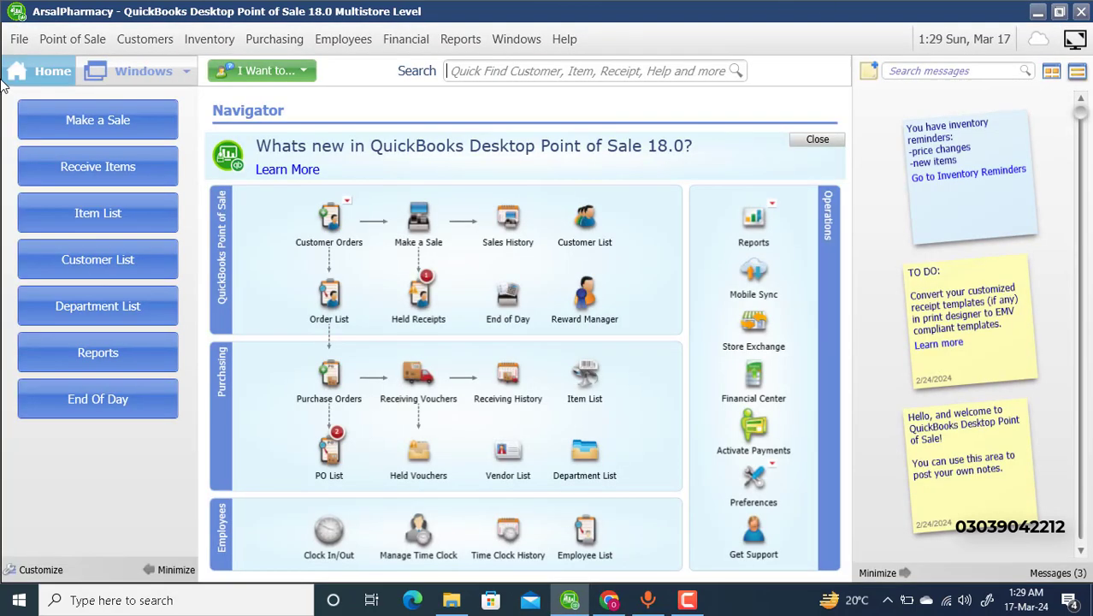
{"action": "mouse_move", "coordinate": [330, 447]}
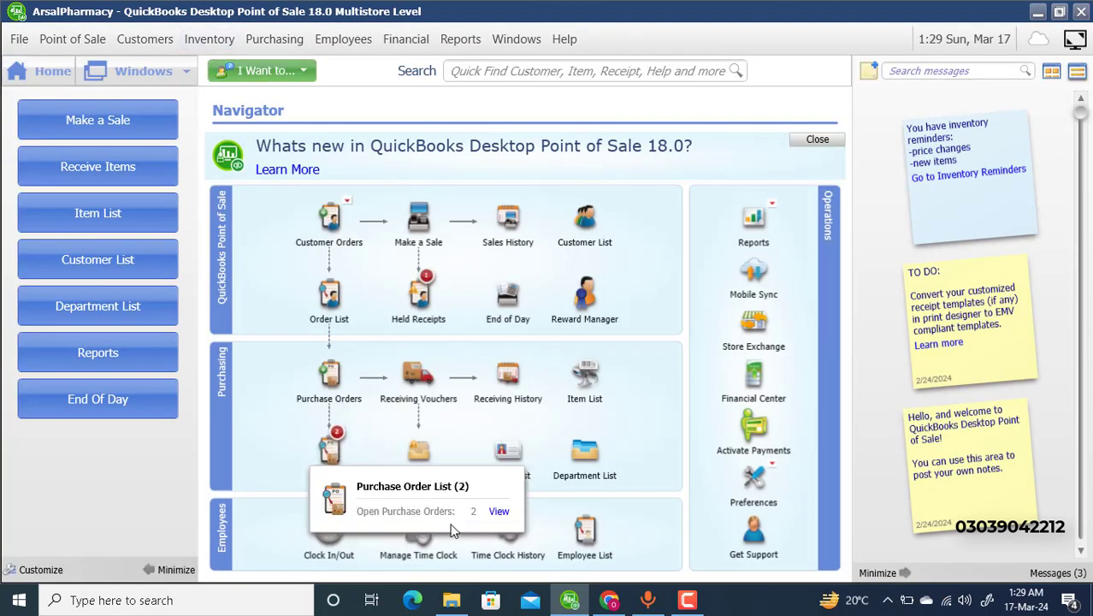
{"action": "left_click", "coordinate": [497, 511]}
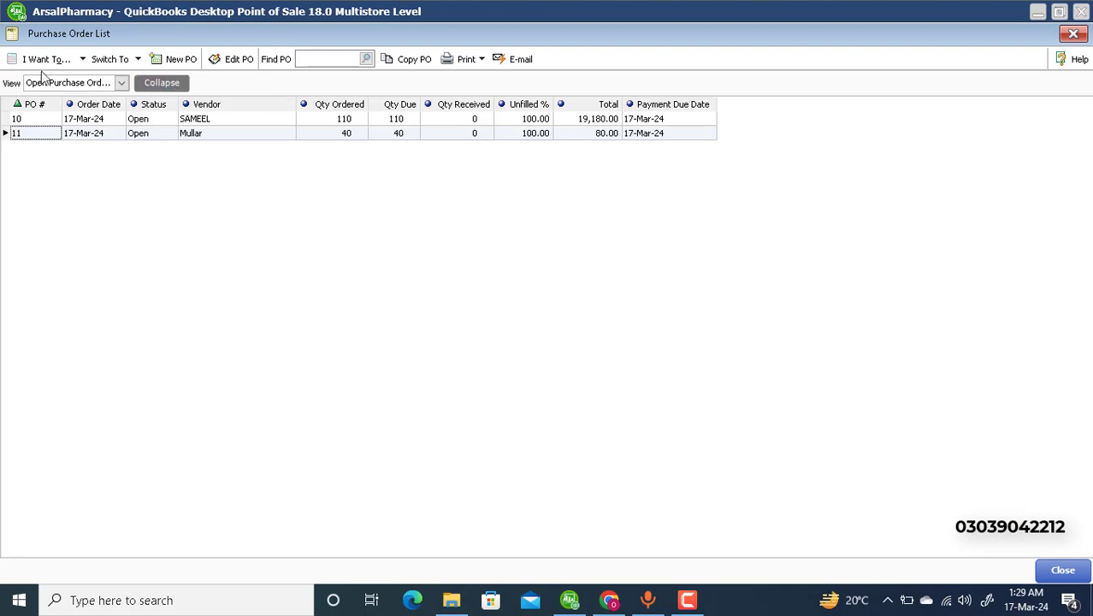
Run the On Order Cash Requirements purchasing report to review payments due, and close the report and purchase order list
{"action": "left_click", "coordinate": [44, 60]}
{"action": "mouse_move", "coordinate": [124, 254]}
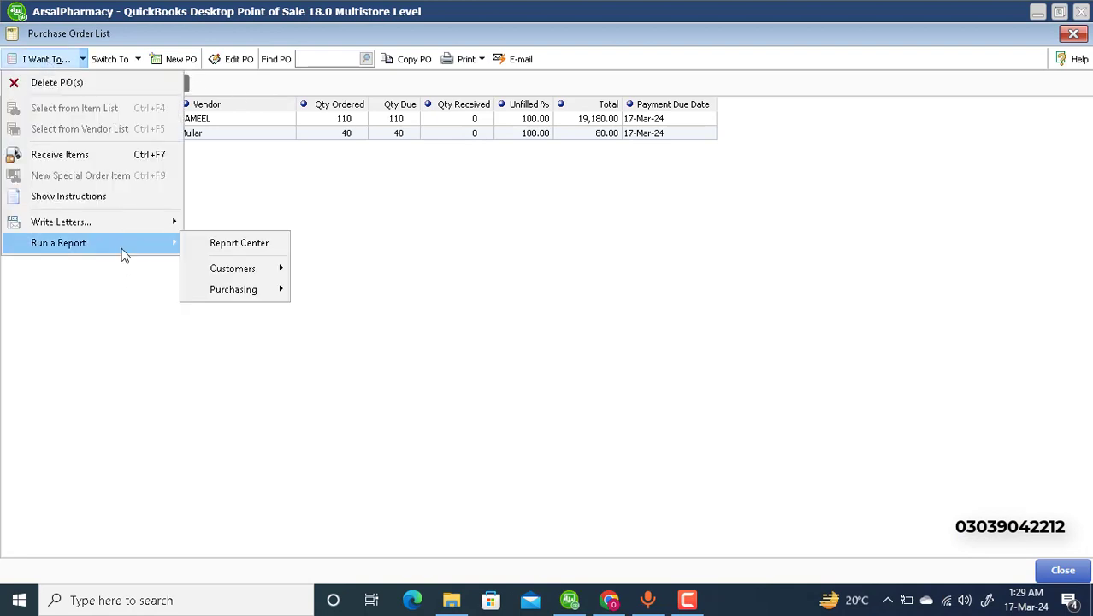
{"action": "mouse_move", "coordinate": [214, 291]}
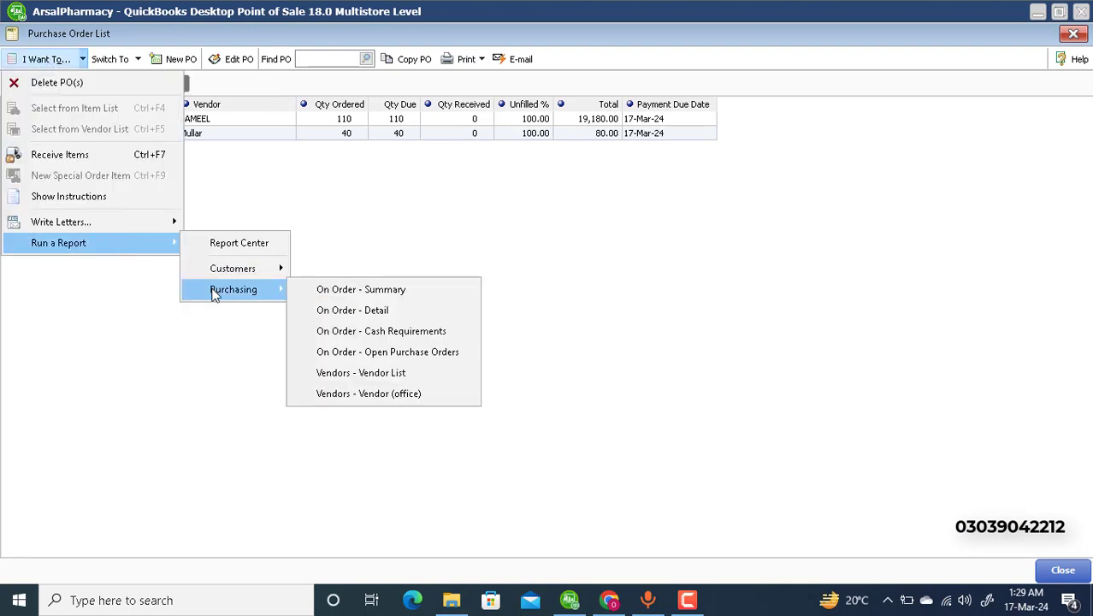
{"action": "left_click", "coordinate": [366, 335]}
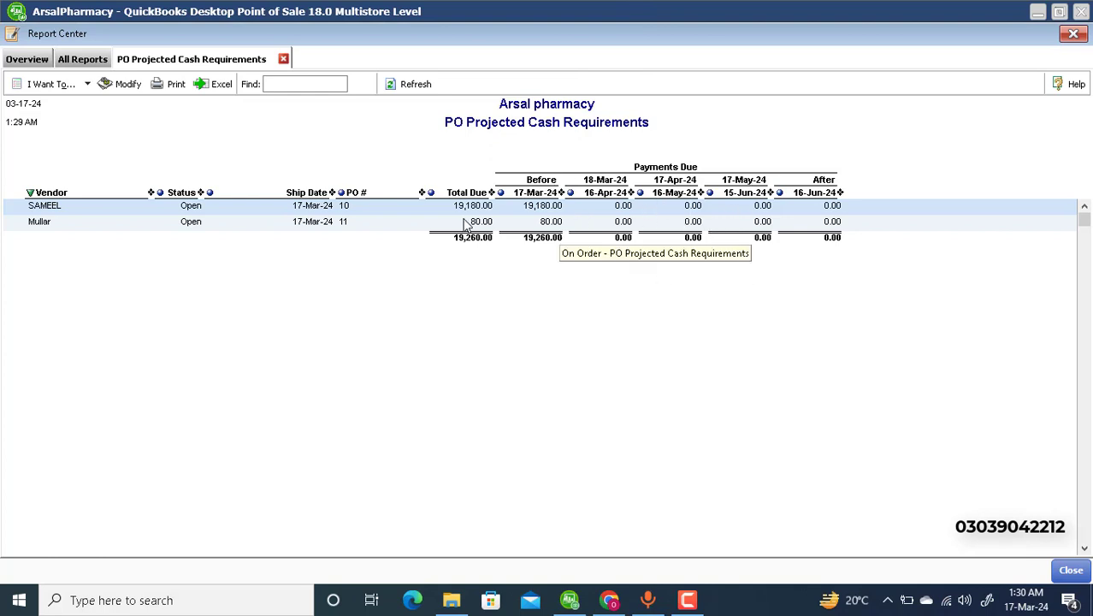
{"action": "left_click", "coordinate": [1073, 34]}
{"action": "left_click", "coordinate": [1073, 34]}
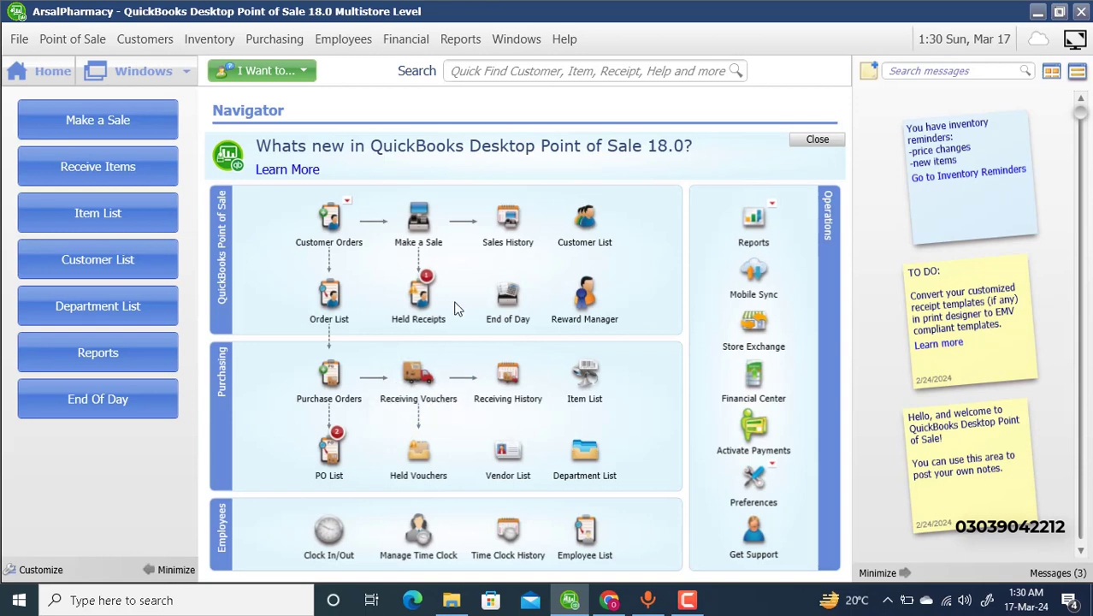
Start a receiving voucher for the vendor with 110 units due and select its open purchase order for choosing items to receive
{"action": "left_click", "coordinate": [416, 384]}
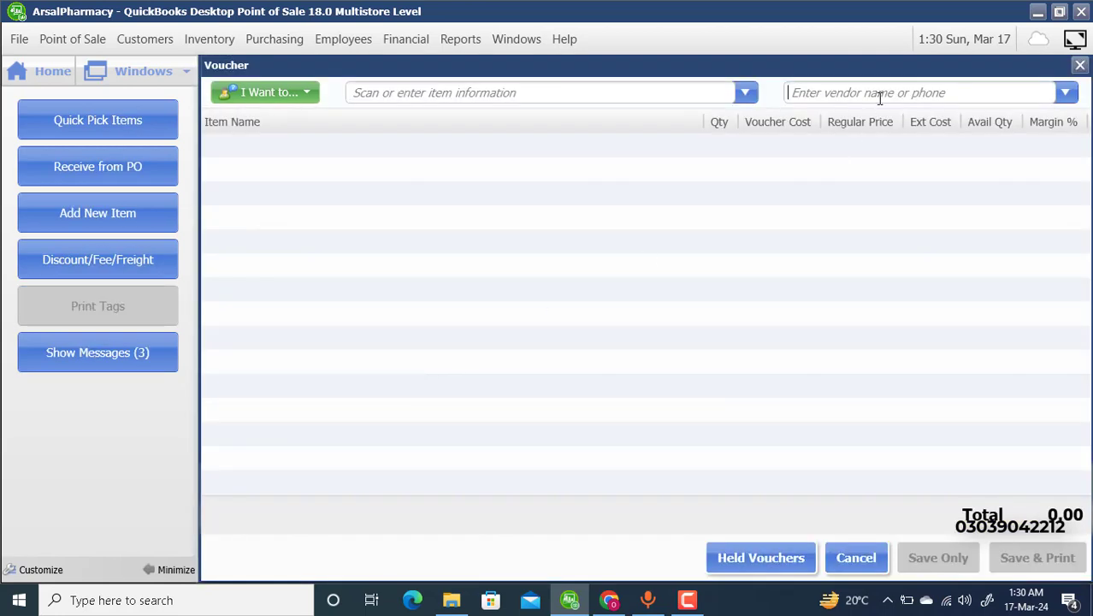
{"action": "type", "text": "sa"}
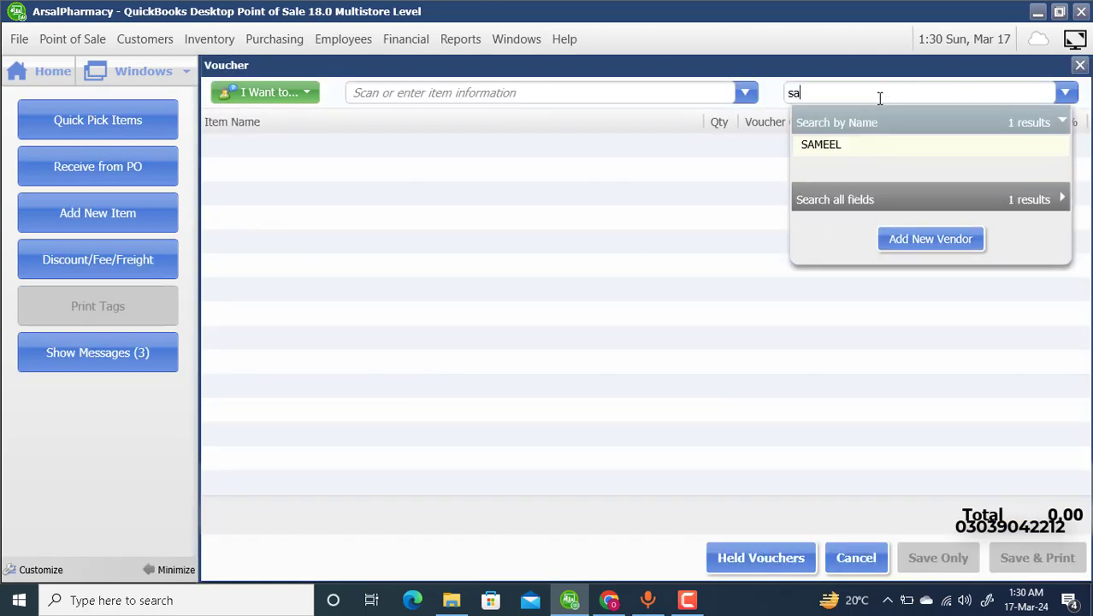
{"action": "key", "text": "Return"}
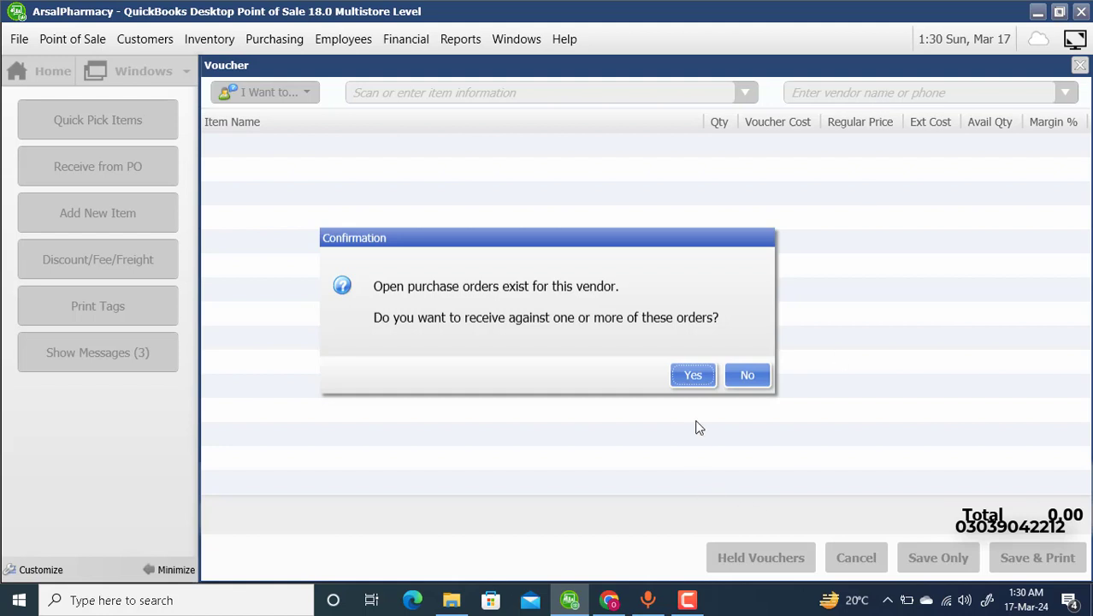
{"action": "left_click", "coordinate": [691, 376]}
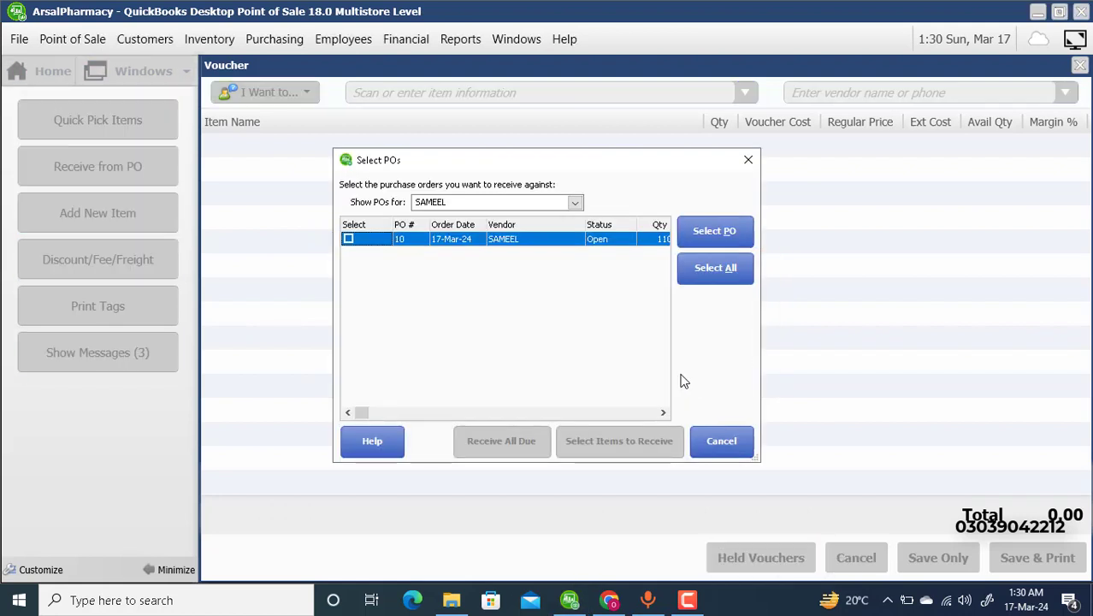
{"action": "left_click", "coordinate": [348, 239]}
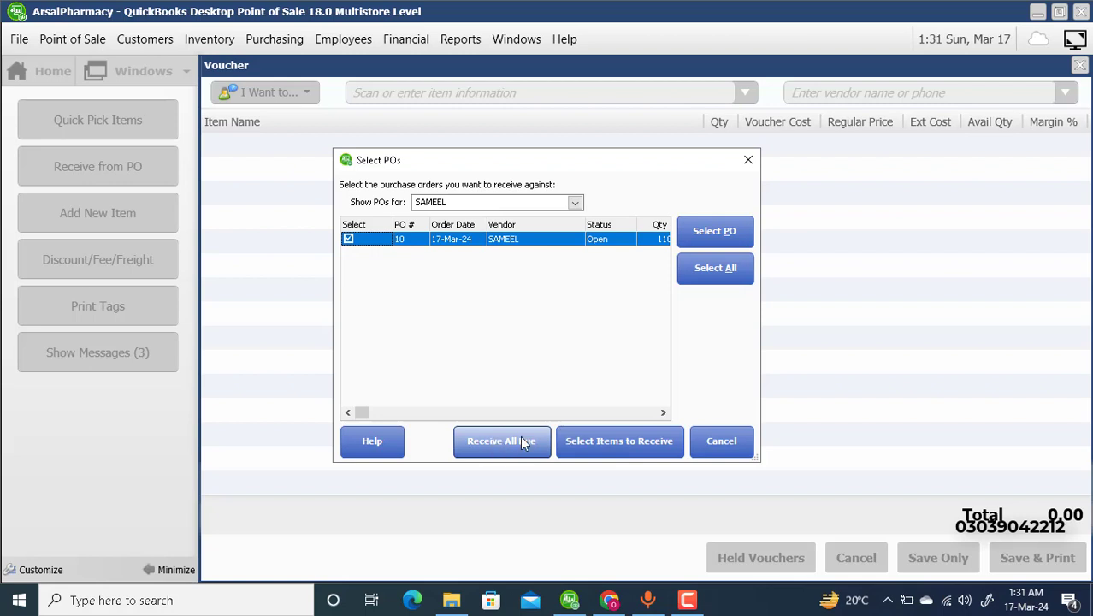
{"action": "left_click", "coordinate": [604, 444]}
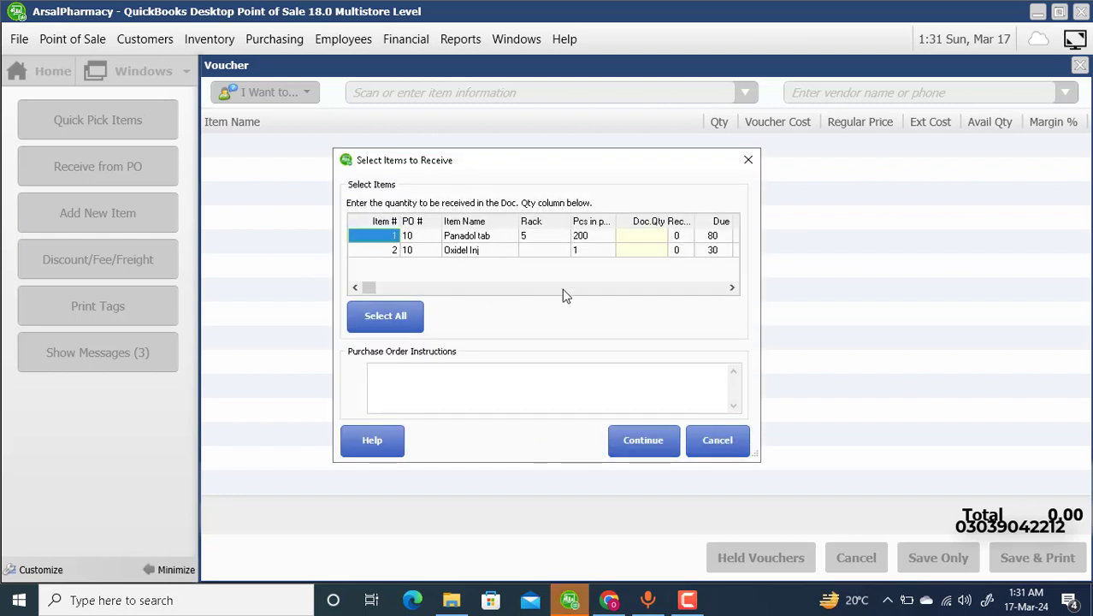
Select all due items on the order, 80 Panadol tab and 30 Oxidel Inj, and carry them into the voucher
{"action": "left_click", "coordinate": [732, 287]}
{"action": "left_click", "coordinate": [733, 288]}
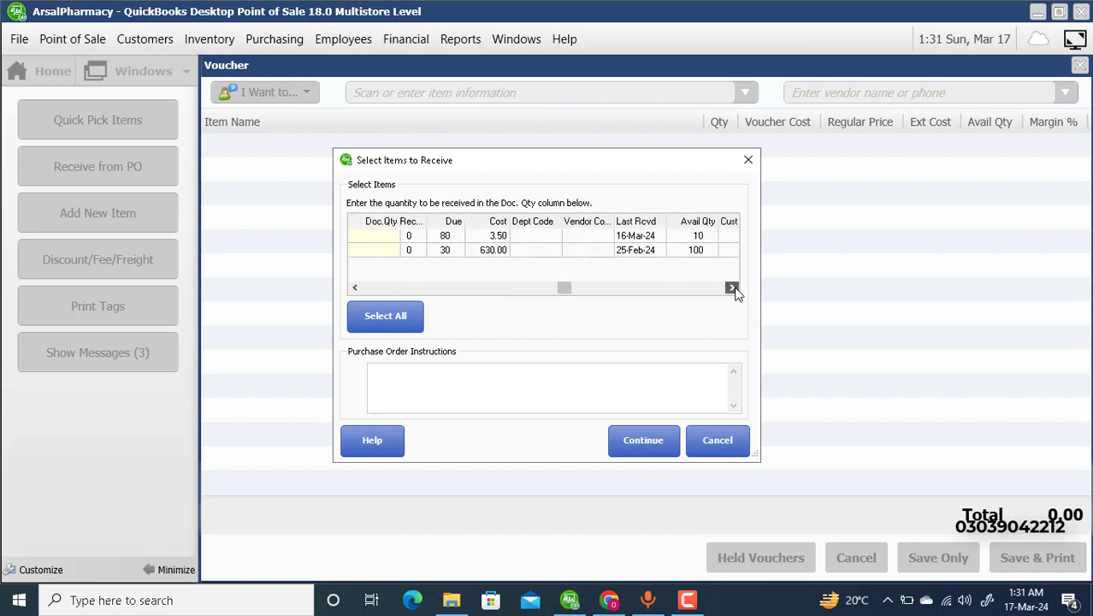
{"action": "left_click", "coordinate": [733, 288]}
{"action": "left_click", "coordinate": [732, 288]}
{"action": "left_click_drag", "start_coordinate": [723, 294], "coordinate": [326, 286]}
{"action": "left_click", "coordinate": [381, 315]}
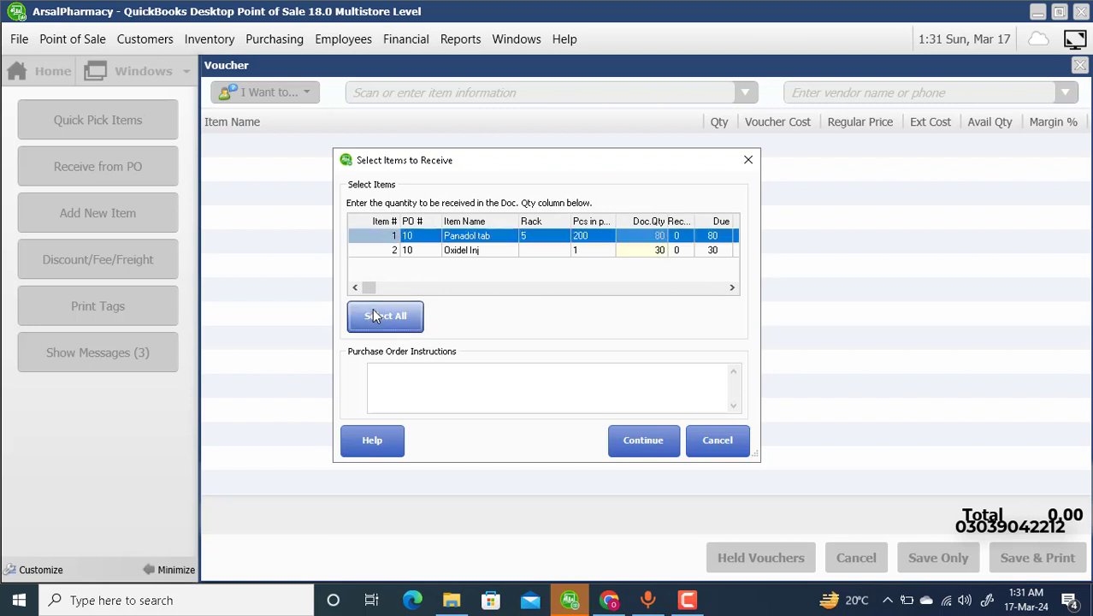
{"action": "left_click", "coordinate": [646, 441]}
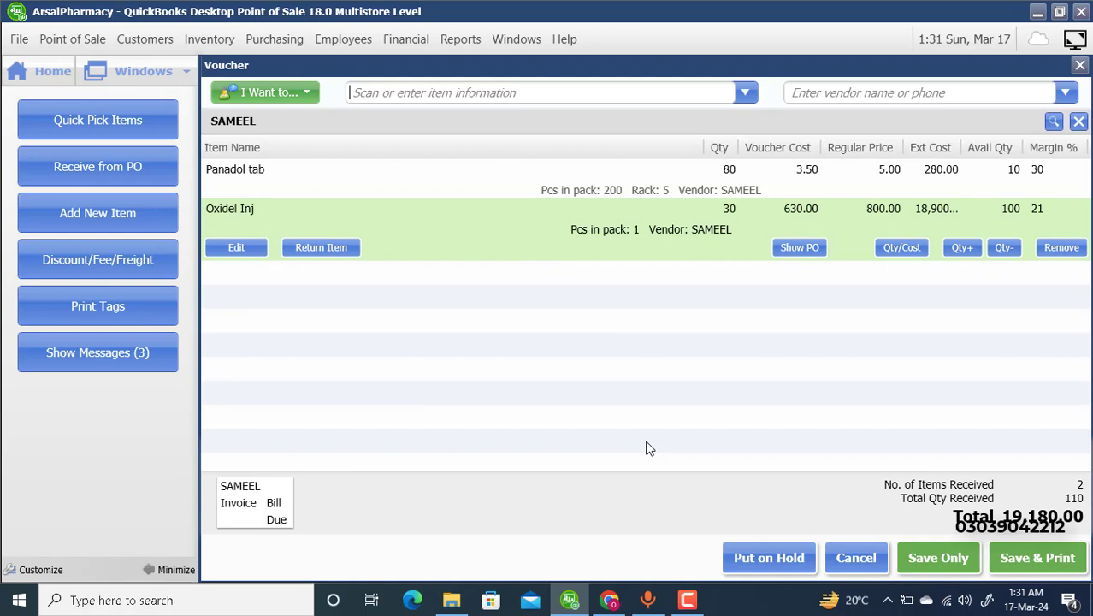
Check the editable quantity, voucher cost and regular price on the Panadol tab line
{"action": "left_click", "coordinate": [726, 169]}
{"action": "left_click", "coordinate": [727, 170]}
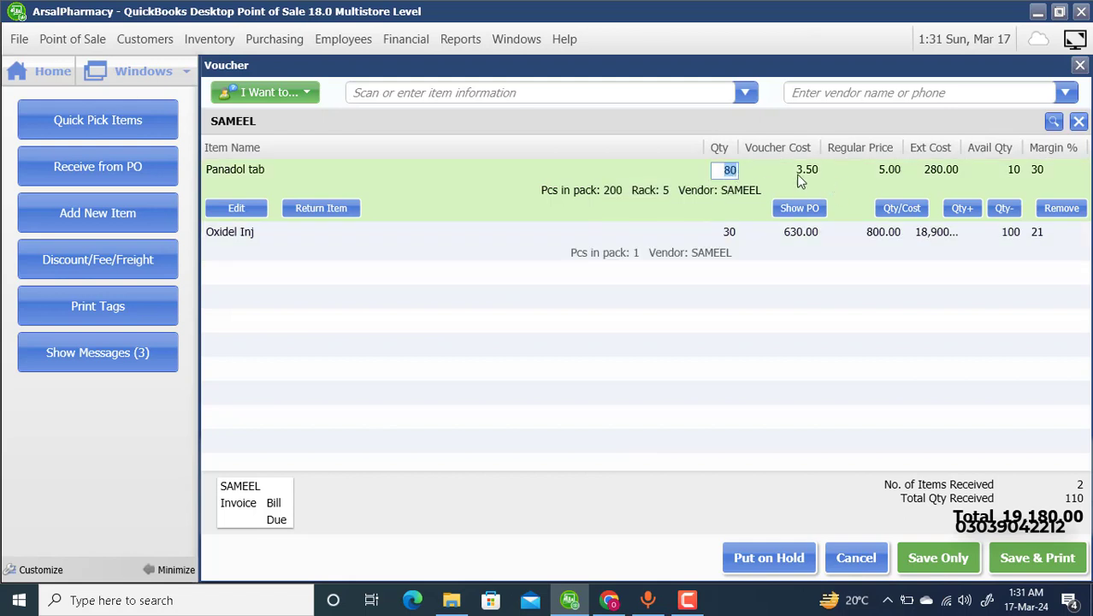
{"action": "left_click", "coordinate": [797, 172]}
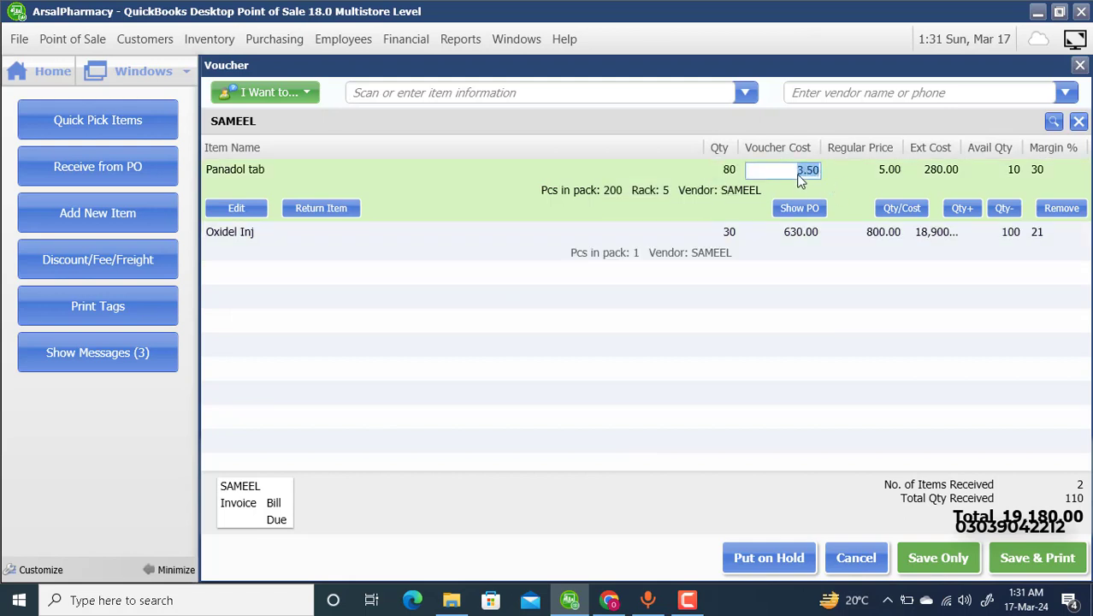
{"action": "left_click", "coordinate": [880, 171]}
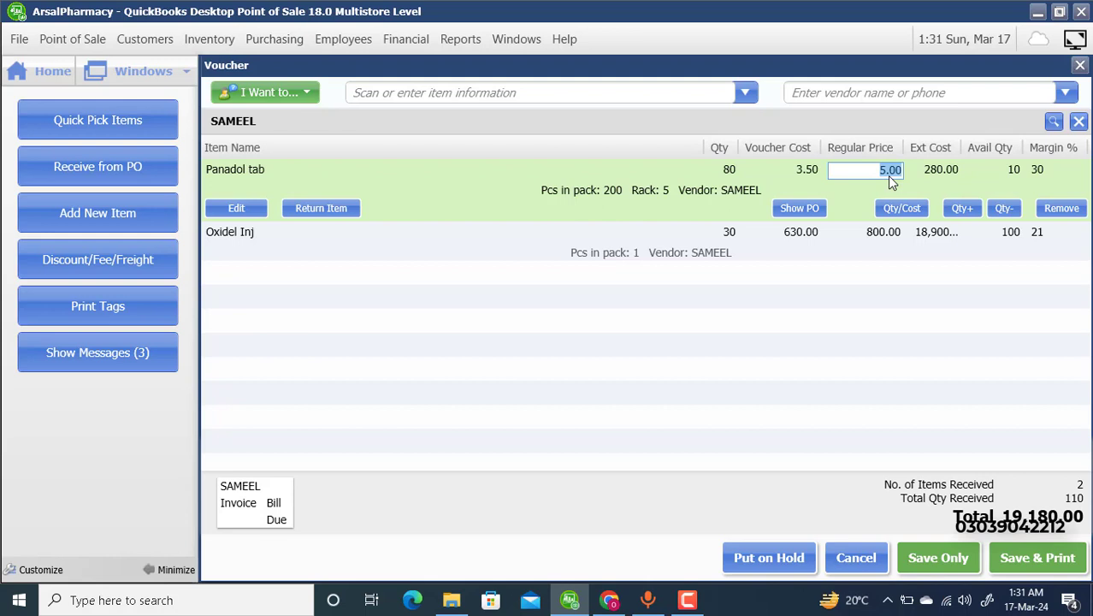
Enter the vendor invoice number and pick 17 March 2024 as the bill date, and save the voucher without printing
{"action": "left_click", "coordinate": [270, 506]}
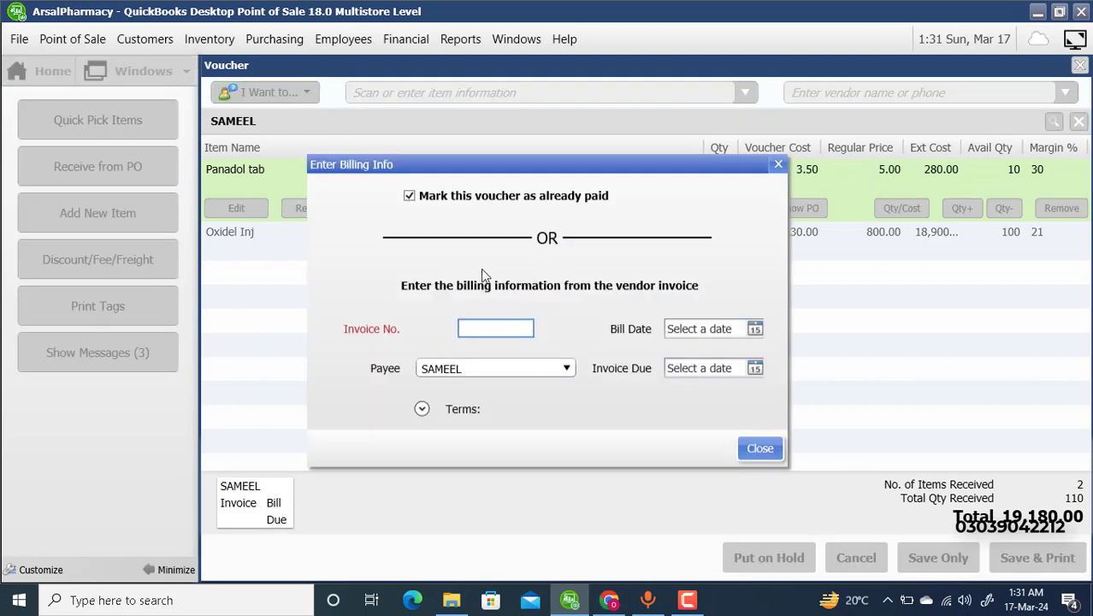
{"action": "type", "text": "14141"}
{"action": "left_click", "coordinate": [753, 330]}
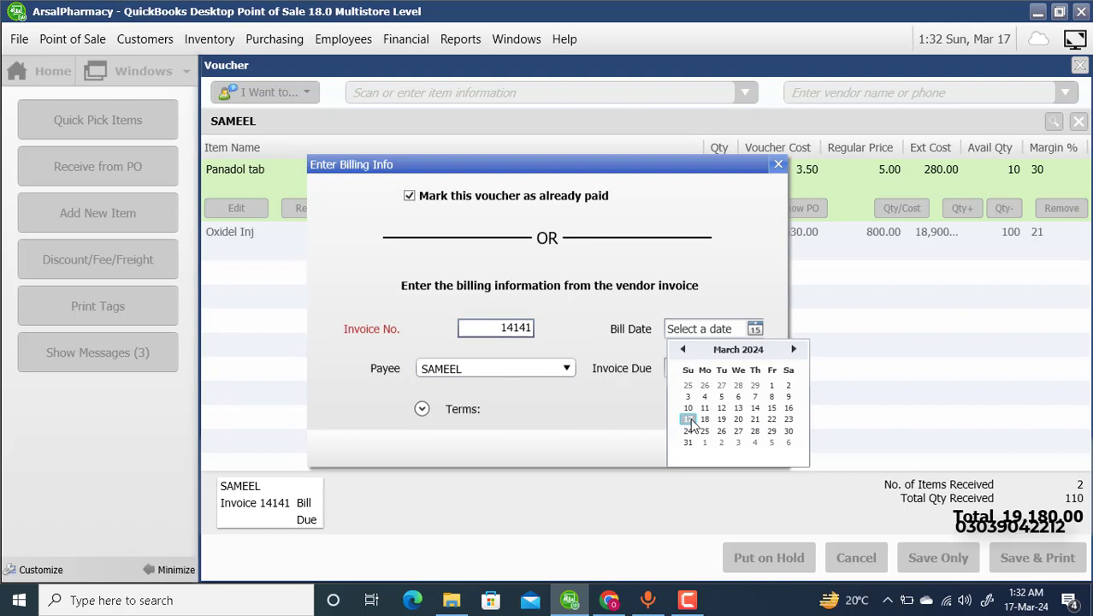
{"action": "left_click", "coordinate": [686, 419]}
{"action": "left_click", "coordinate": [761, 448]}
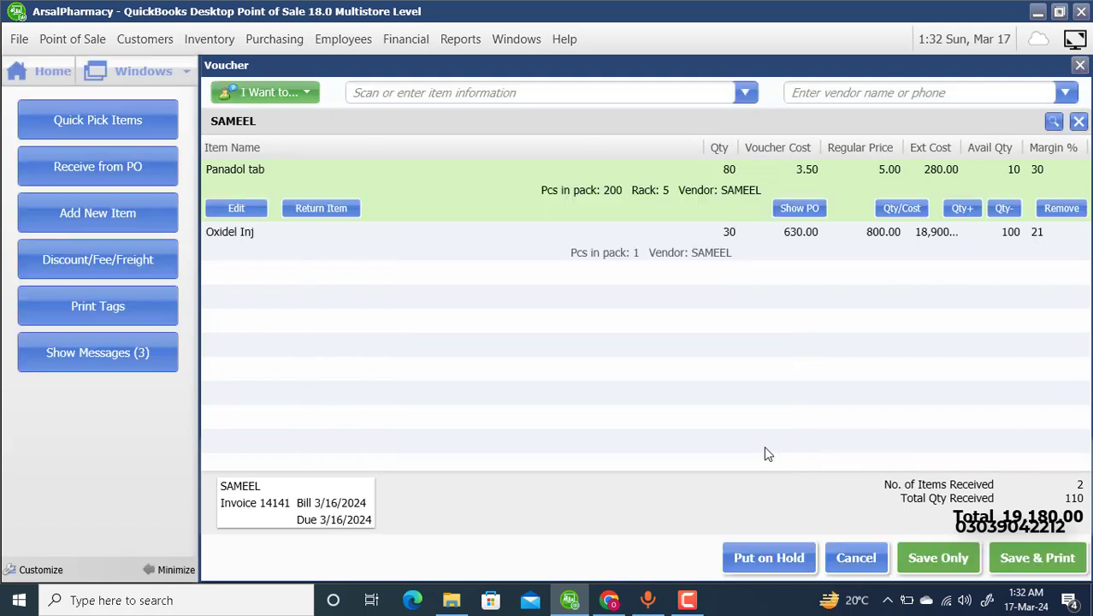
{"action": "left_click", "coordinate": [955, 559]}
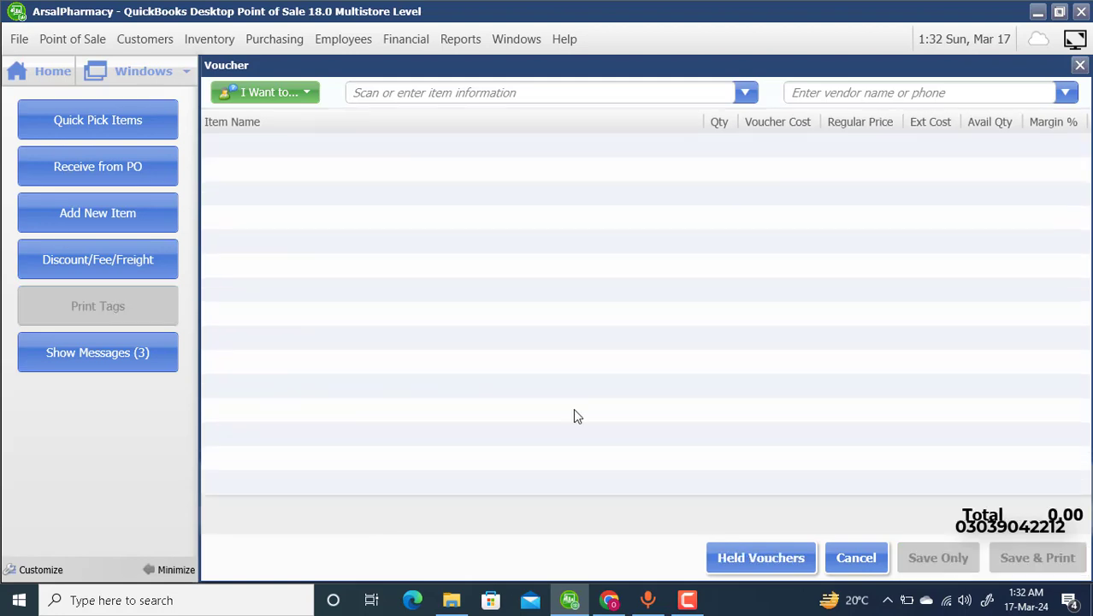
Show all purchase orders in the purchase order list to check the received order's status, and close the list
{"action": "left_click", "coordinate": [44, 70]}
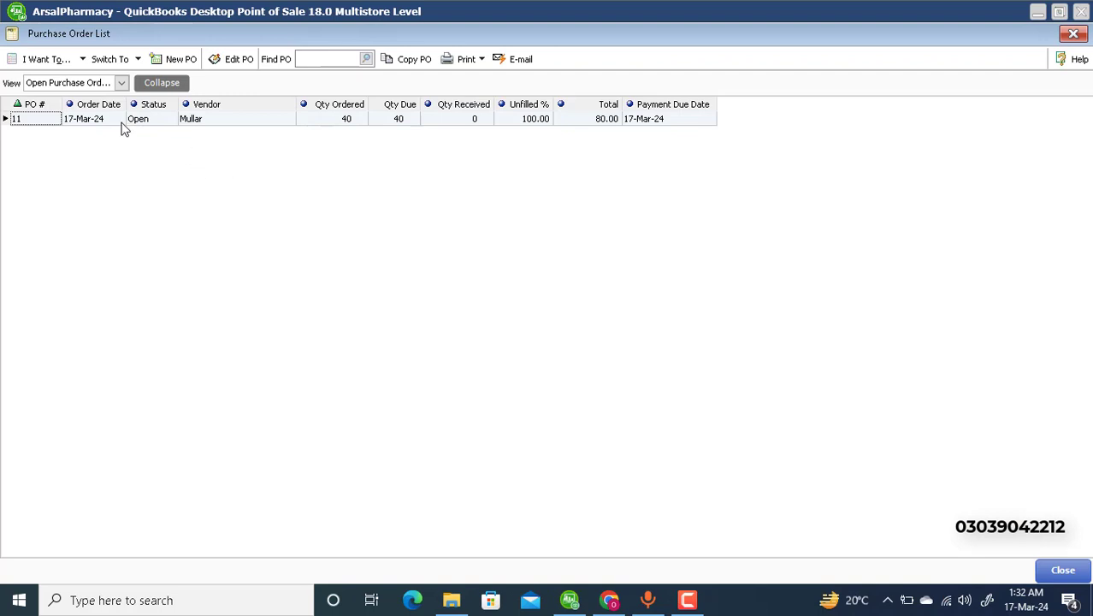
{"action": "left_click", "coordinate": [120, 84]}
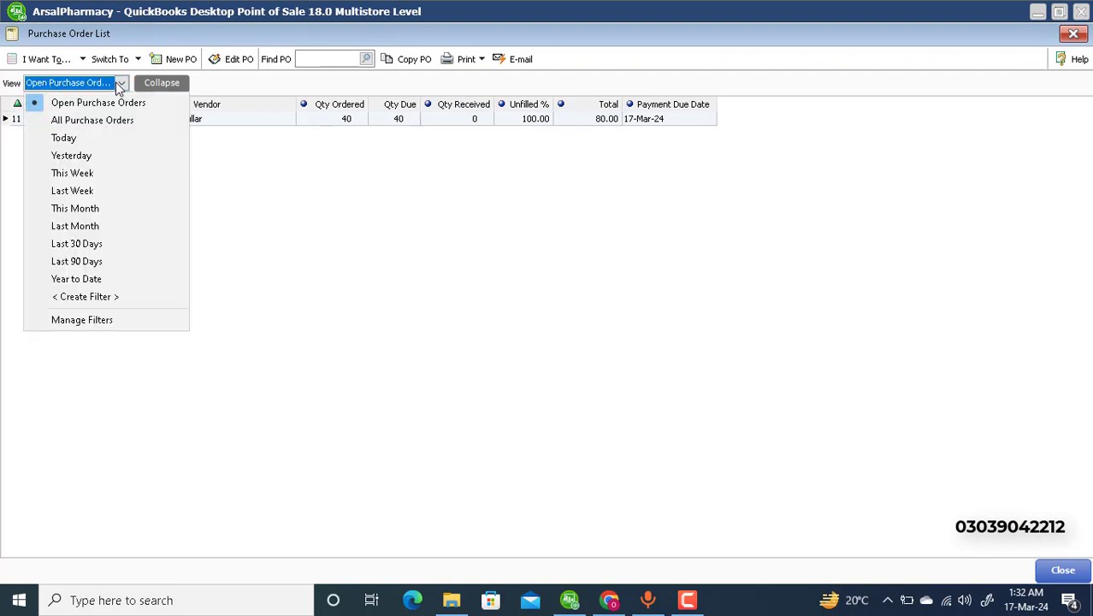
{"action": "left_click", "coordinate": [61, 124]}
{"action": "left_click", "coordinate": [150, 123]}
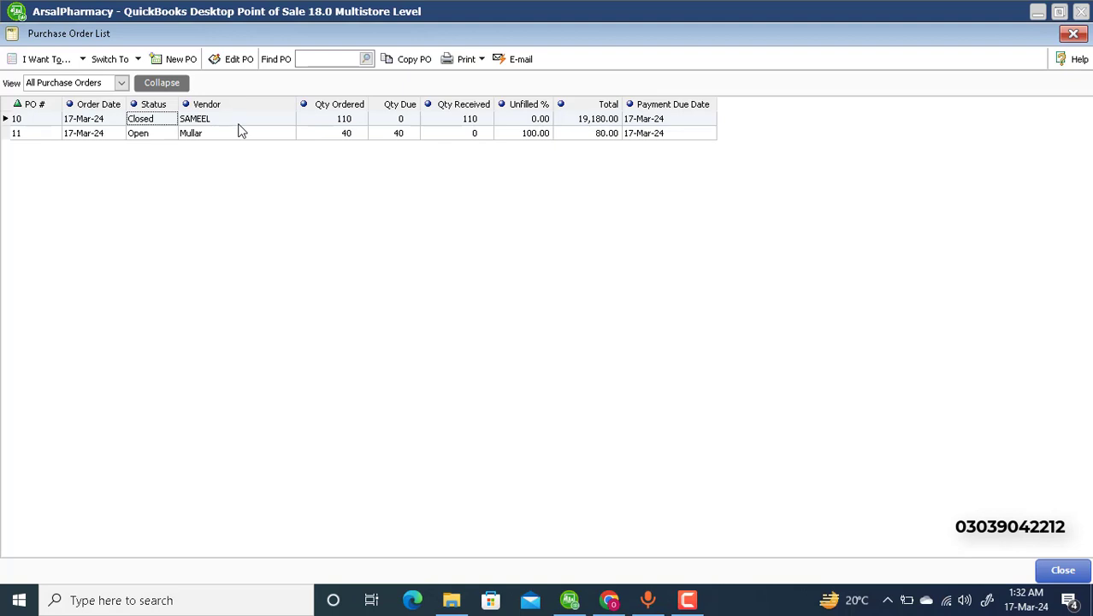
{"action": "left_click", "coordinate": [1073, 33]}
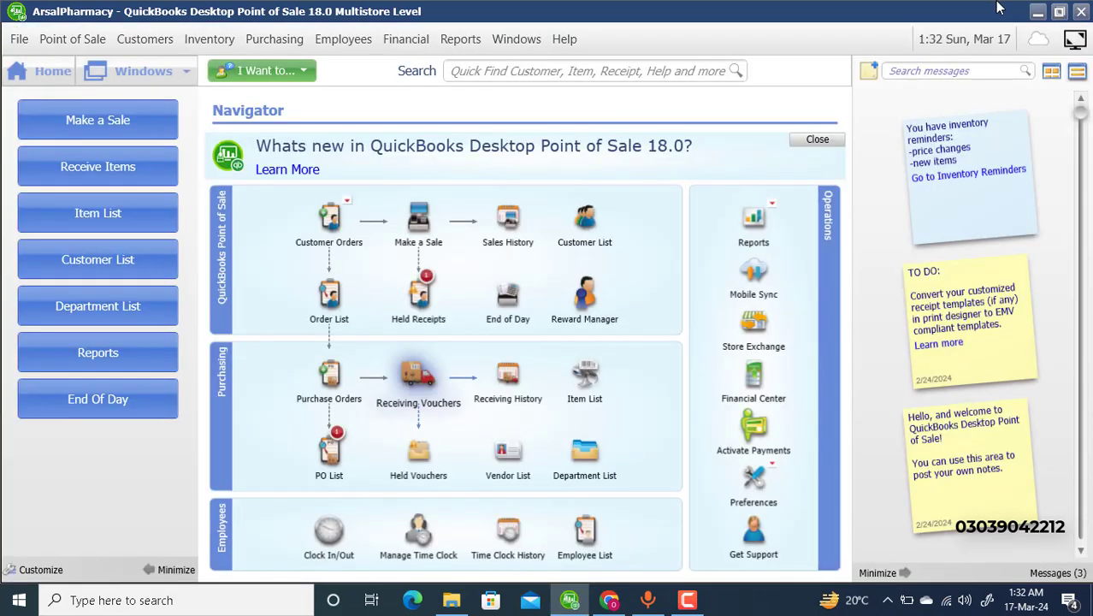
Start another receiving voucher for the vendor with 40 units due and agree to receive against its open orders
{"action": "left_click", "coordinate": [415, 373]}
{"action": "type", "text": "s"}
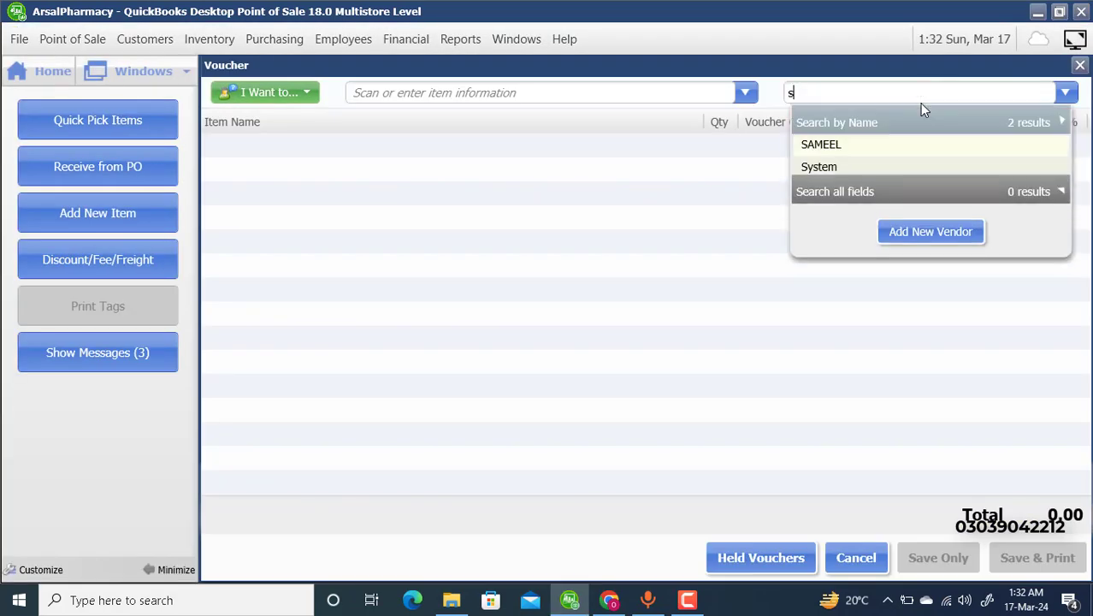
{"action": "type", "text": "a"}
{"action": "key", "text": "Return"}
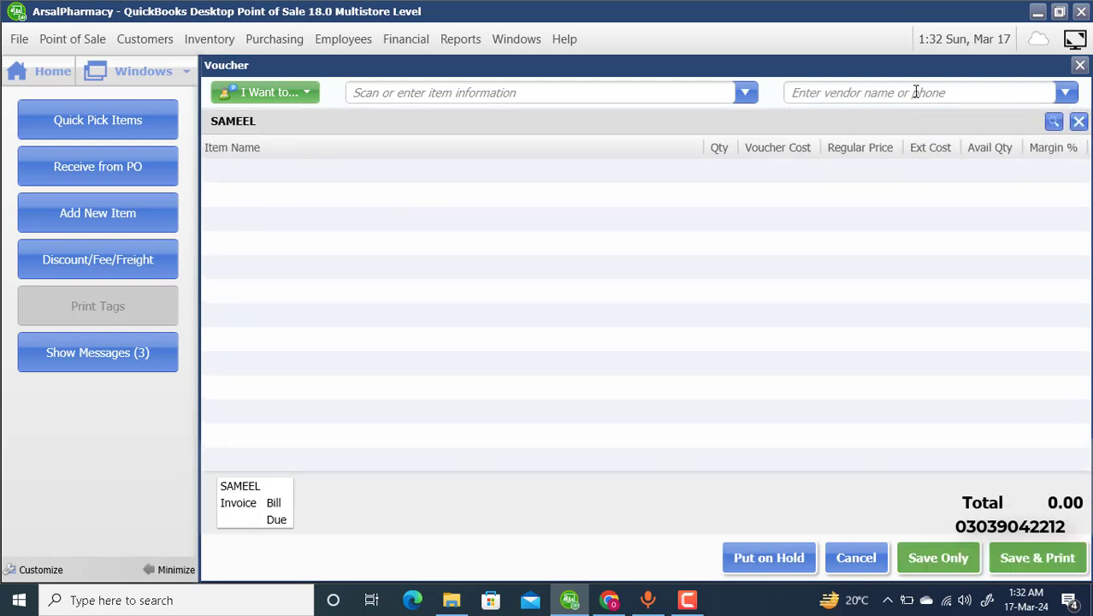
{"action": "type", "text": "mu"}
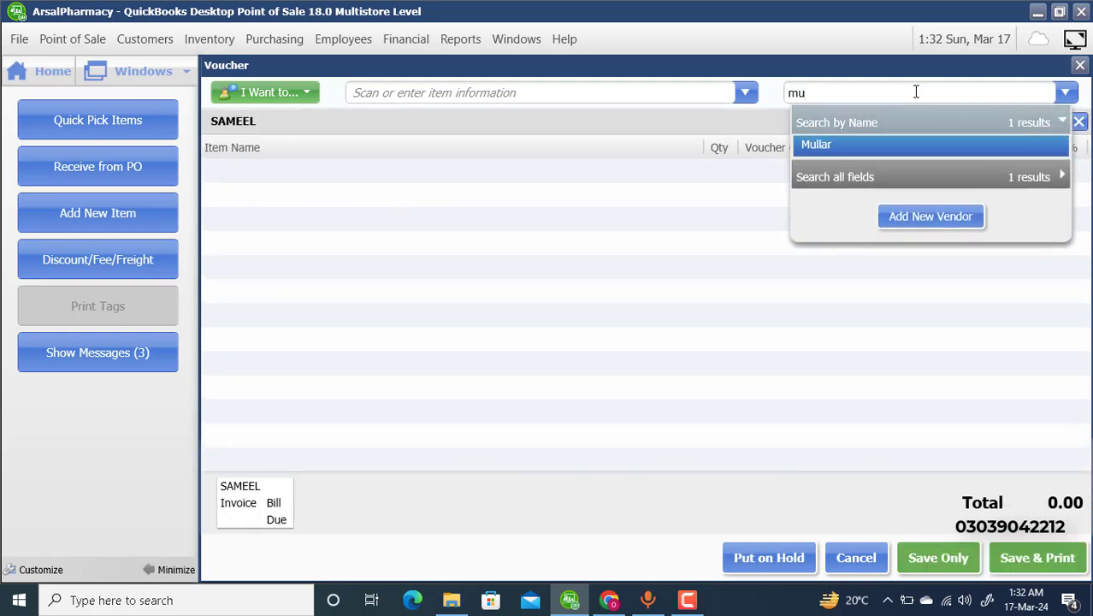
{"action": "key", "text": "Return"}
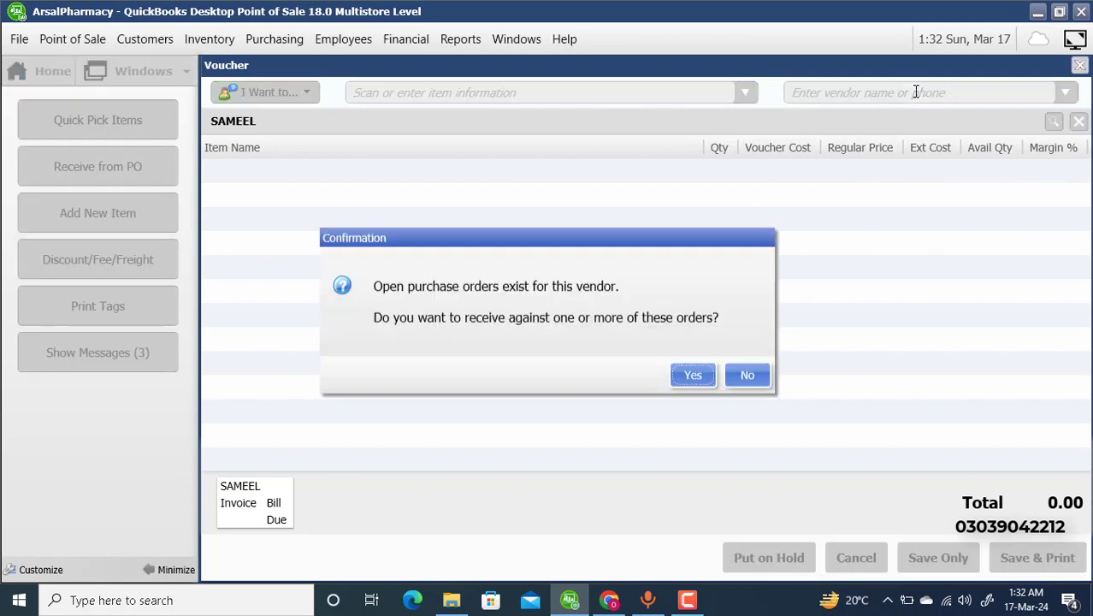
{"action": "key", "text": "Return"}
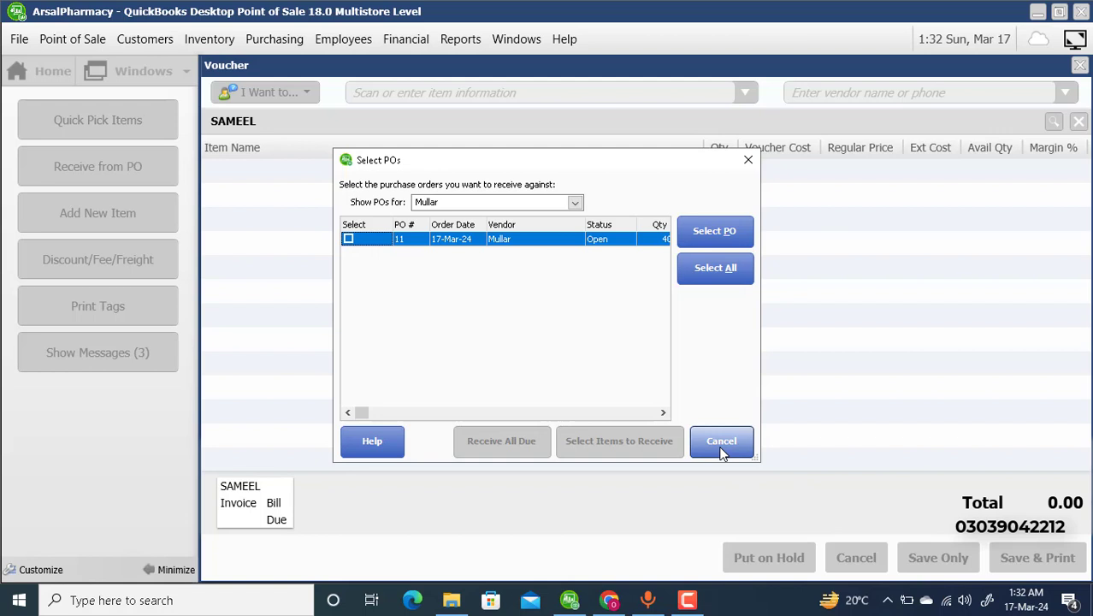
Select the vendor's open purchase order, receive all 40 Nims due, and save the voucher without printing
{"action": "left_click", "coordinate": [661, 412]}
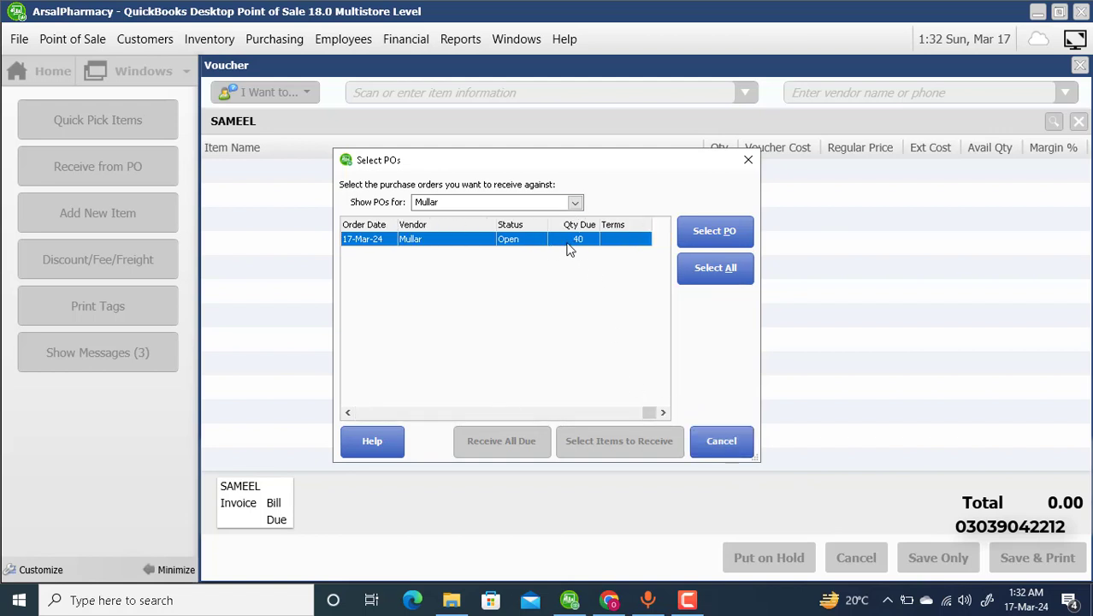
{"action": "left_click", "coordinate": [457, 240]}
{"action": "left_click_drag", "start_coordinate": [640, 414], "coordinate": [356, 407]}
{"action": "left_click", "coordinate": [349, 239]}
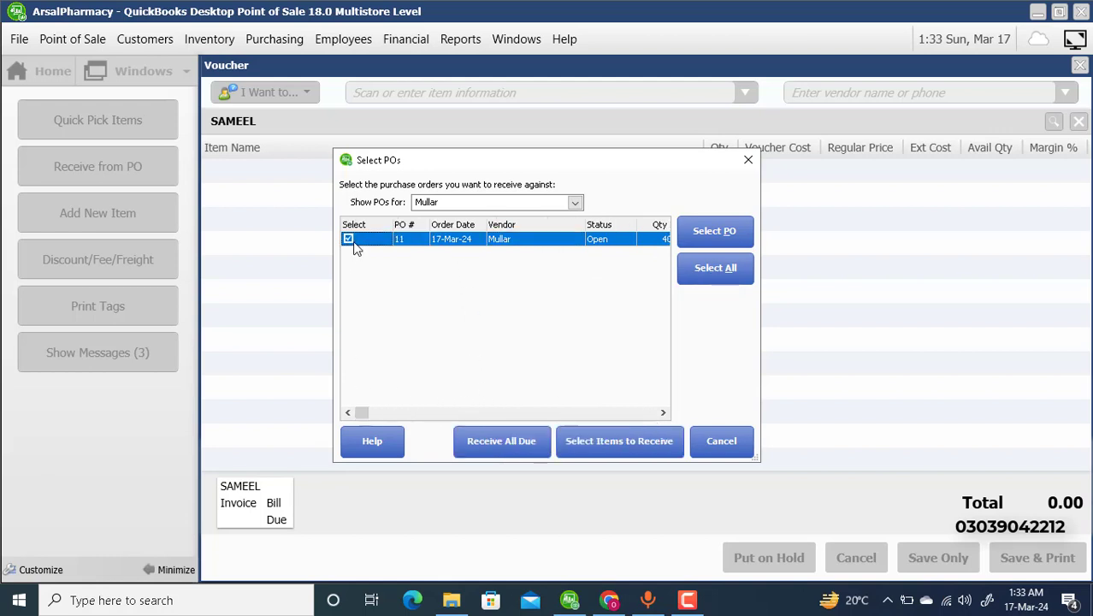
{"action": "left_click", "coordinate": [659, 449]}
{"action": "left_click", "coordinate": [387, 321]}
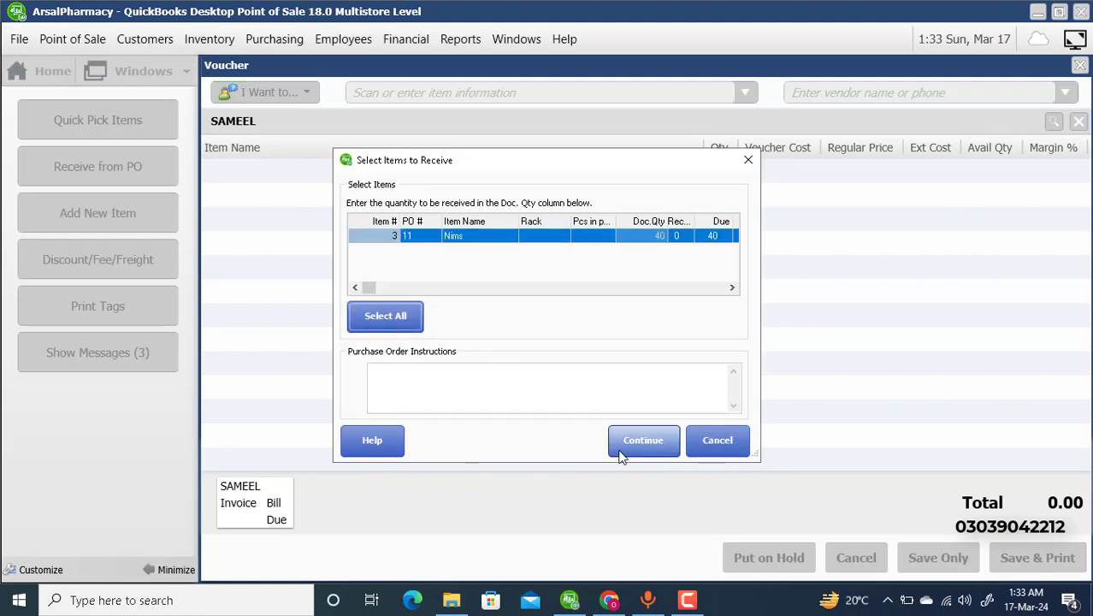
{"action": "left_click", "coordinate": [647, 445]}
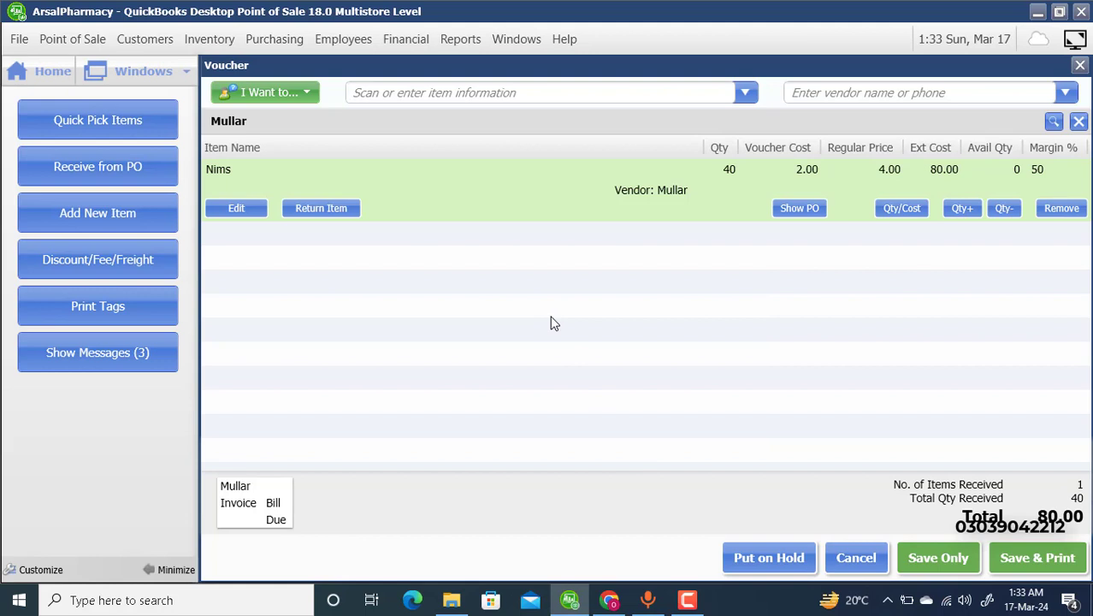
{"action": "left_click", "coordinate": [946, 561]}
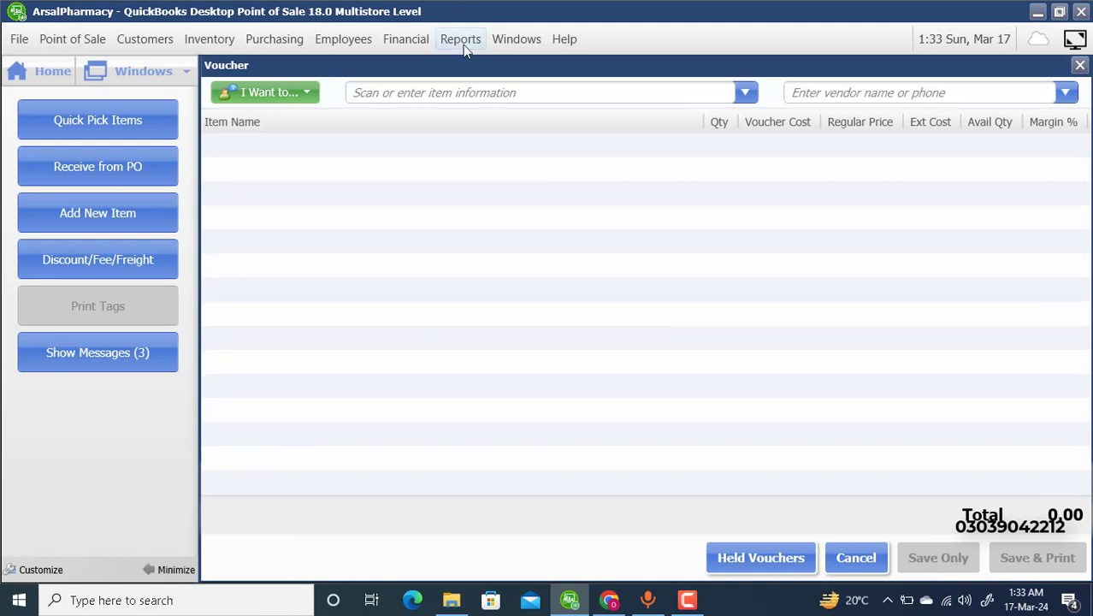
Run the receiving summary purchasing report and examine the second listed vendor's receiving vouchers with all their item lines expanded
{"action": "left_click", "coordinate": [460, 39]}
{"action": "mouse_move", "coordinate": [488, 219]}
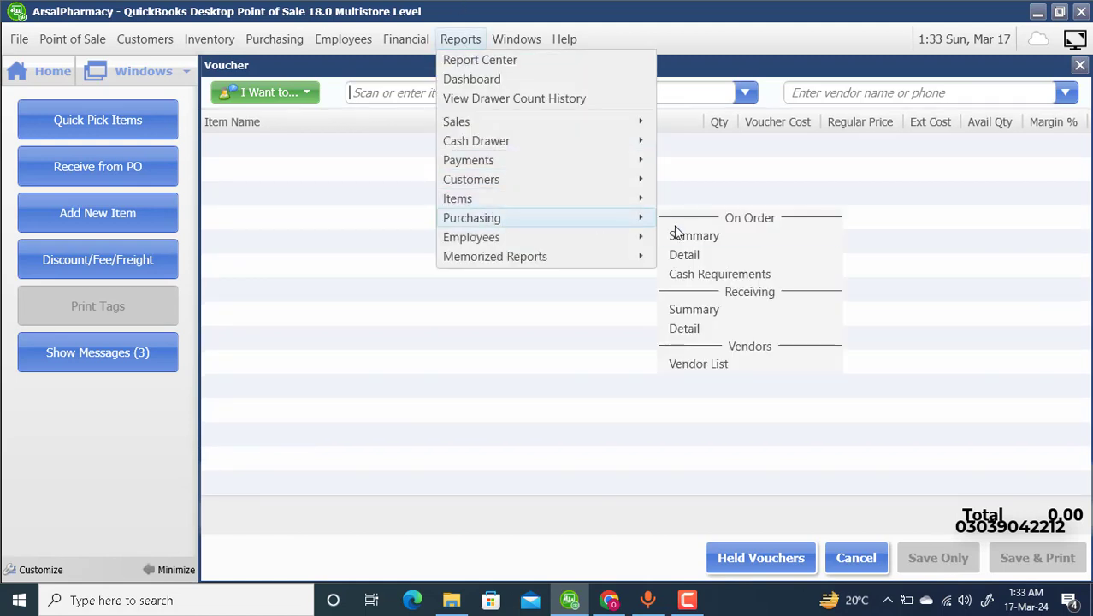
{"action": "left_click", "coordinate": [699, 309]}
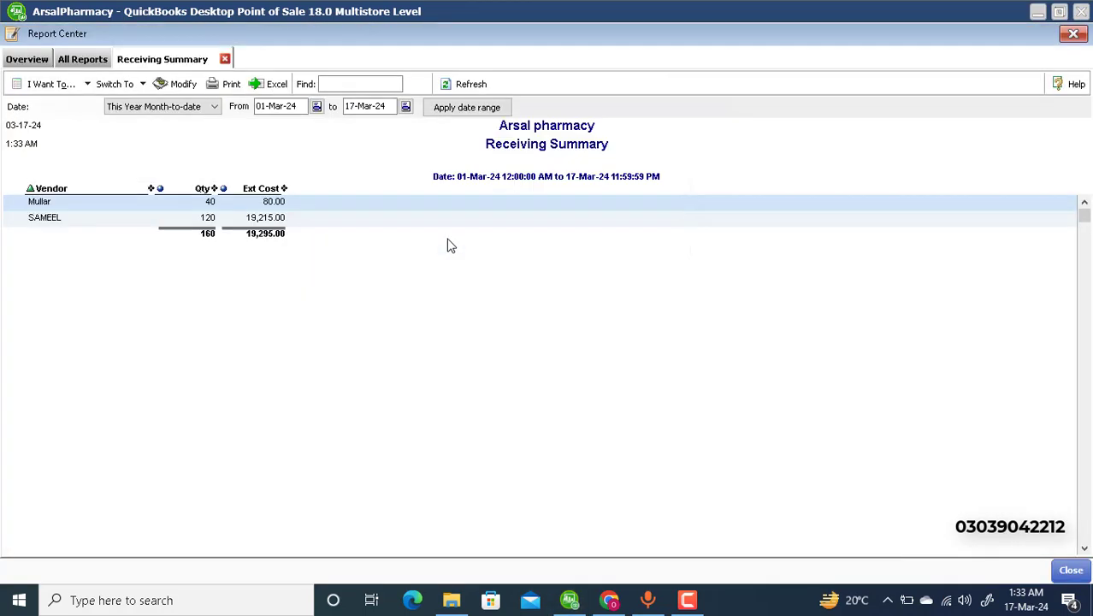
{"action": "double_click", "coordinate": [268, 219]}
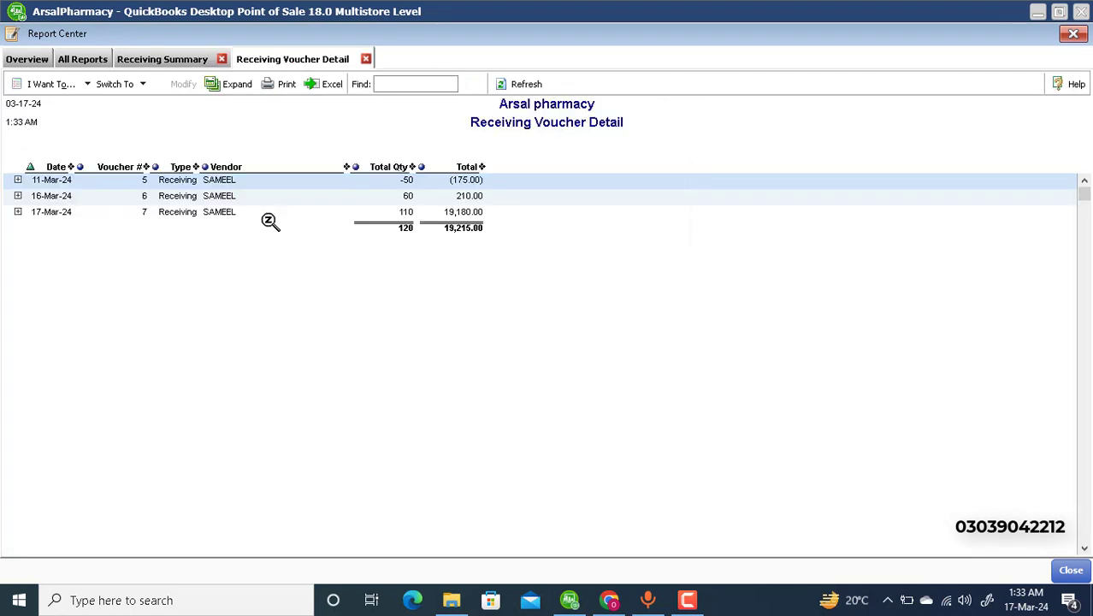
{"action": "left_click", "coordinate": [237, 83]}
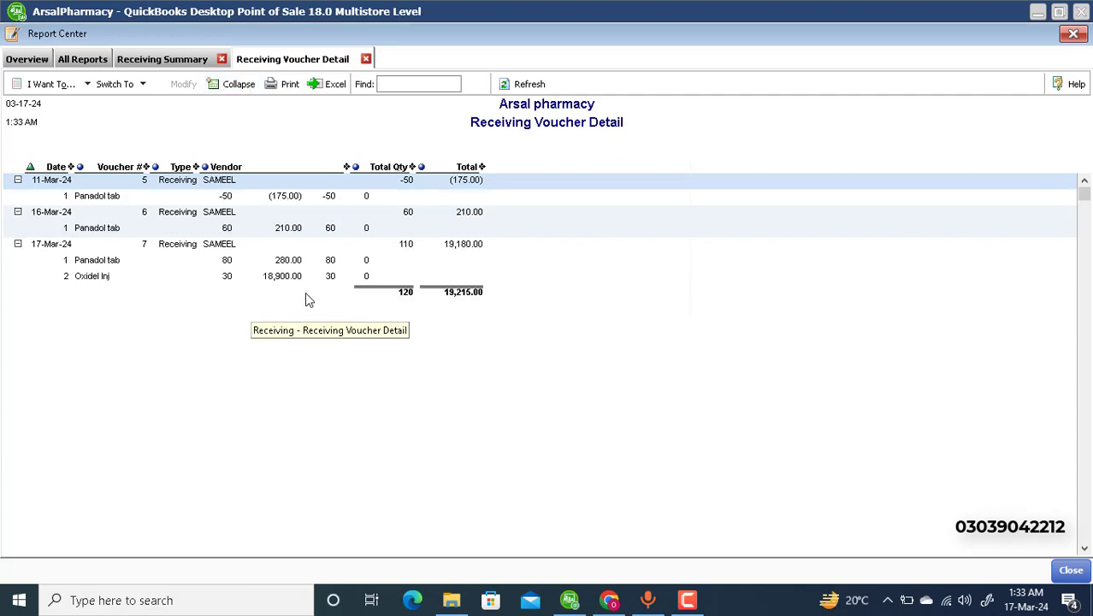
Return to the receiving summary and examine the first listed vendor's receiving voucher detail with its item lines expanded
{"action": "left_click", "coordinate": [190, 64]}
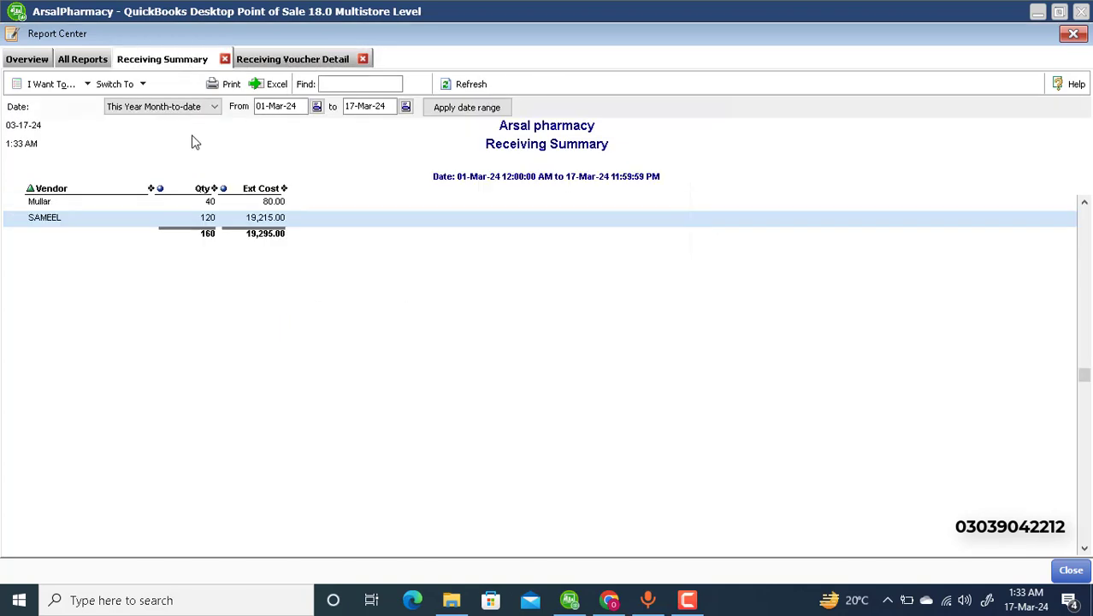
{"action": "double_click", "coordinate": [205, 201]}
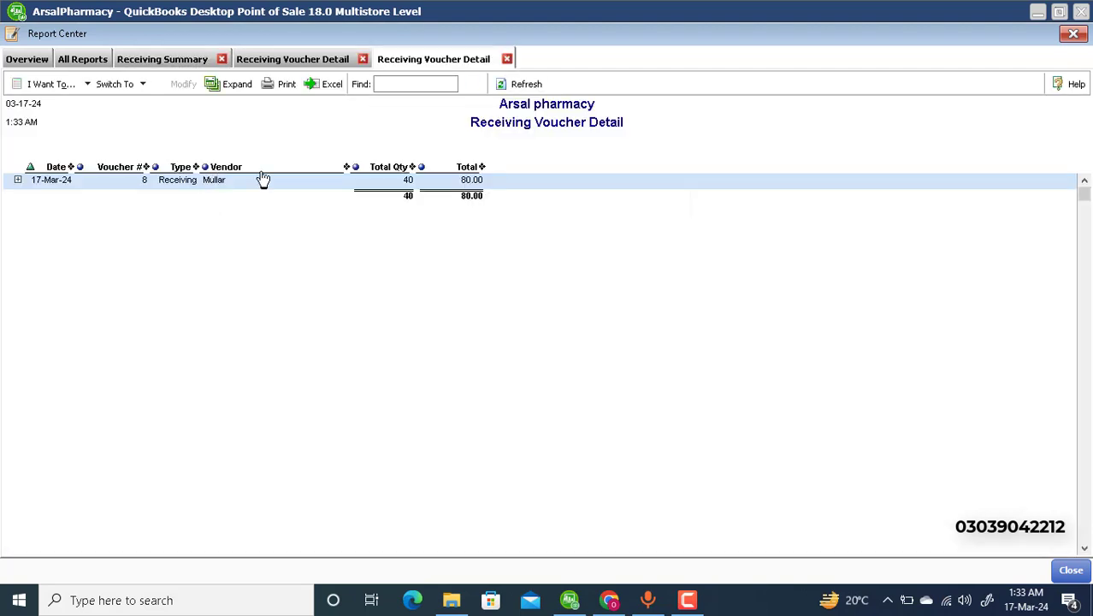
{"action": "left_click", "coordinate": [222, 86]}
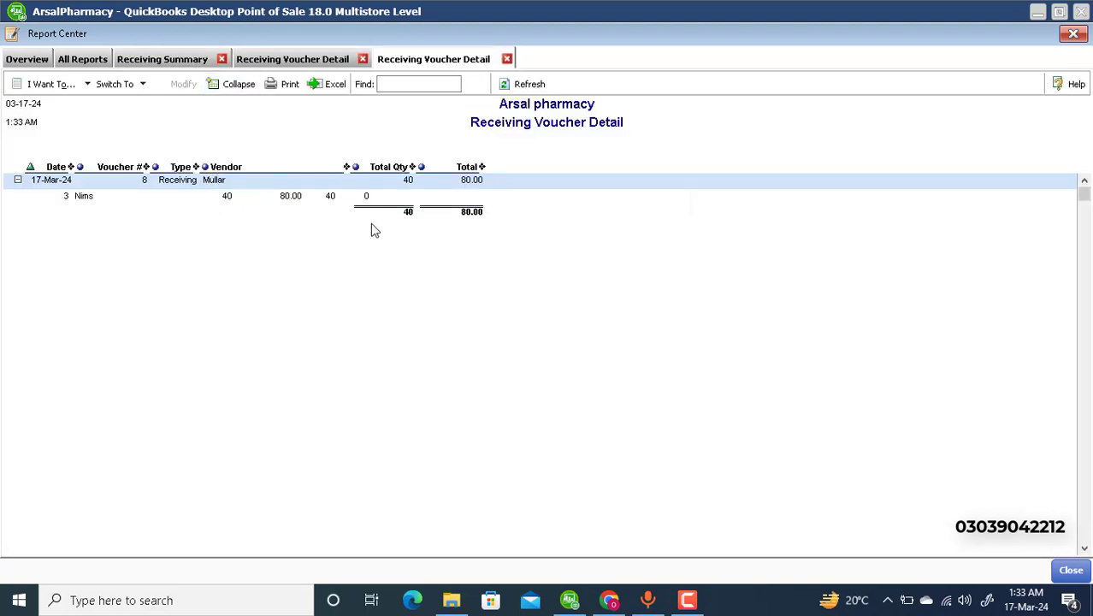